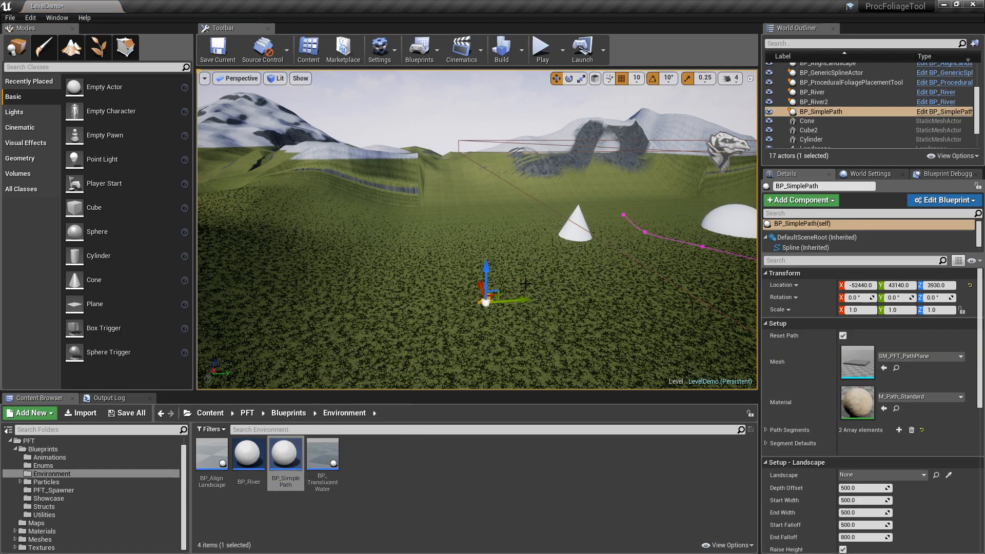
# Move the end point of the BP_SimplePath spline sideways, away from its start marker.
pyautogui.press('f')
pyautogui.moveTo(534, 293); pyautogui.dragTo(634, 329, button='right')
pyautogui.press('a')
pyautogui.press('w')
pyautogui.press('a')
pyautogui.press('d')
pyautogui.press('w')
pyautogui.press('s')
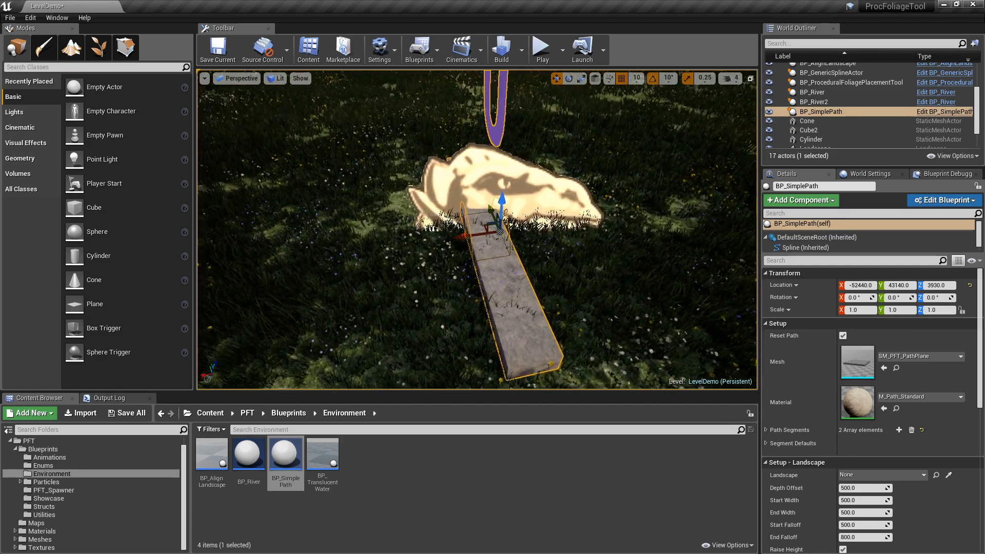
pyautogui.moveTo(500, 280); pyautogui.dragTo(504, 286, button='right')
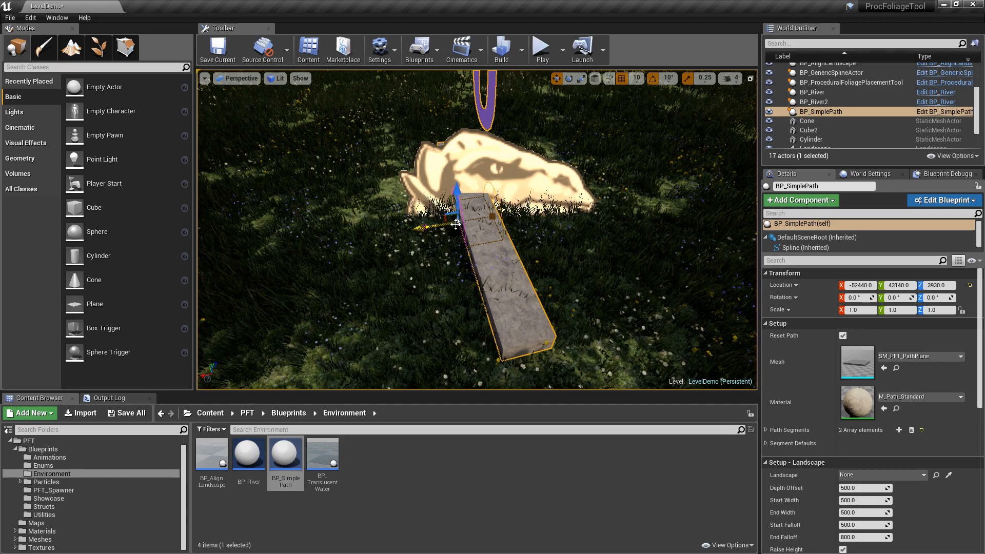
pyautogui.moveTo(320, 224); pyautogui.dragTo(206, 246)
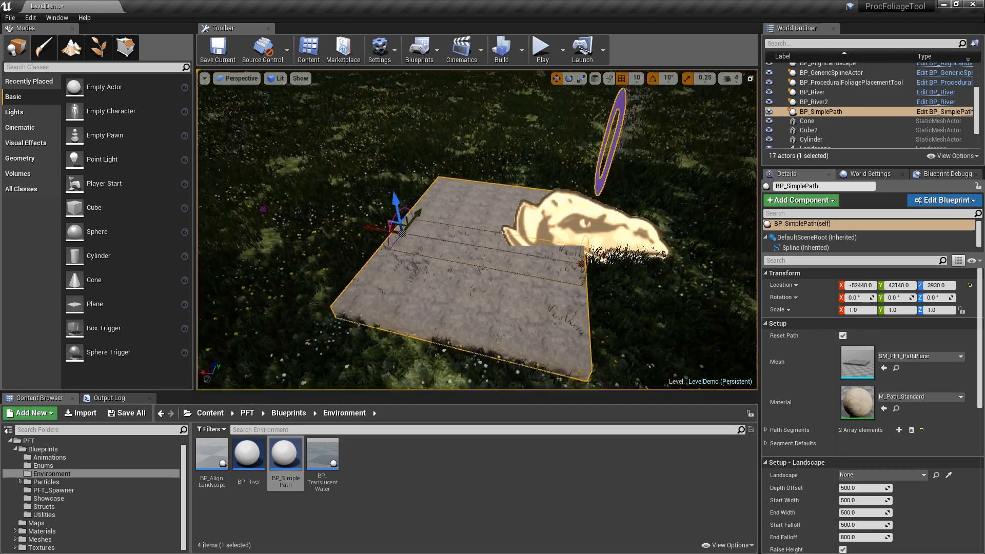
# Stretch the path farther across the grass by pulling its end spline point away from the start.
pyautogui.moveTo(477, 231); pyautogui.dragTo(370, 164, button='right')
pyautogui.moveTo(403, 257); pyautogui.dragTo(299, 201)
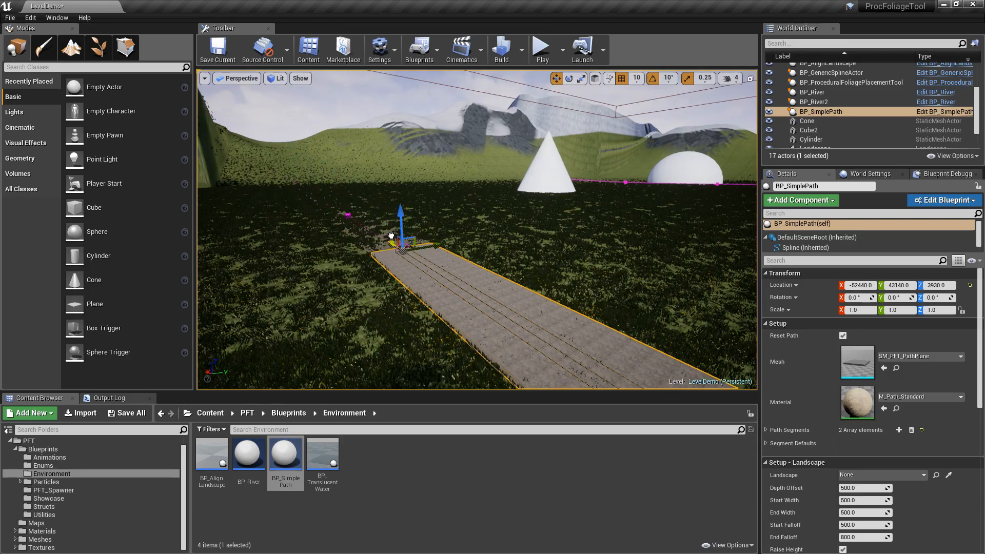
pyautogui.moveTo(386, 237); pyautogui.dragTo(352, 215)
pyautogui.moveTo(352, 215); pyautogui.dragTo(508, 267, button='right')
pyautogui.press('w')
pyautogui.press('s')
pyautogui.moveTo(463, 215)
pyautogui.mouseDown(button='right')
pyautogui.moveTo(464, 223)
pyautogui.moveTo(463, 215)
pyautogui.mouseUp(button='right')
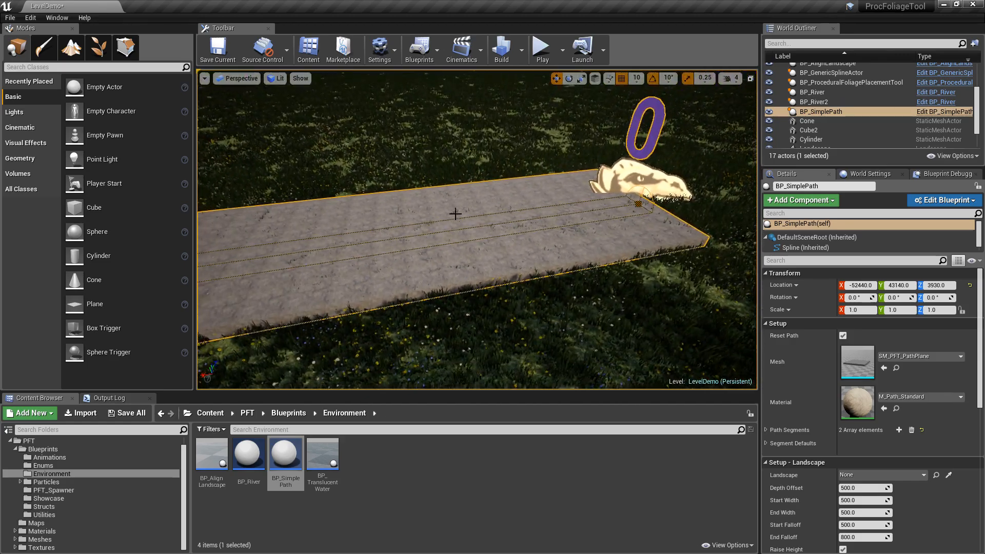
# Extend the path with additional spline points to form a winding track of six segments.
pyautogui.moveTo(556, 223); pyautogui.dragTo(527, 228, button='right')
pyautogui.press('a')
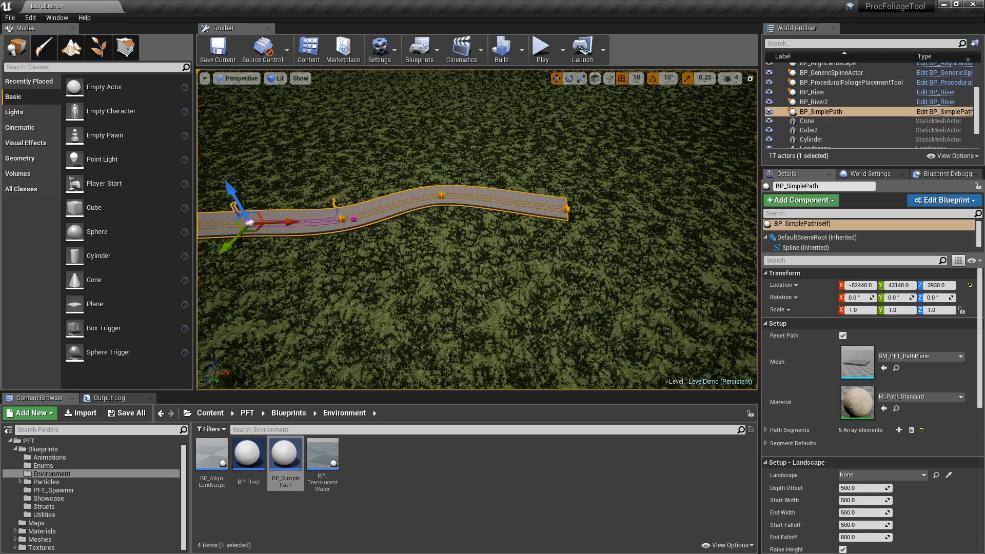
pyautogui.moveTo(477, 230); pyautogui.dragTo(443, 238, button='right')
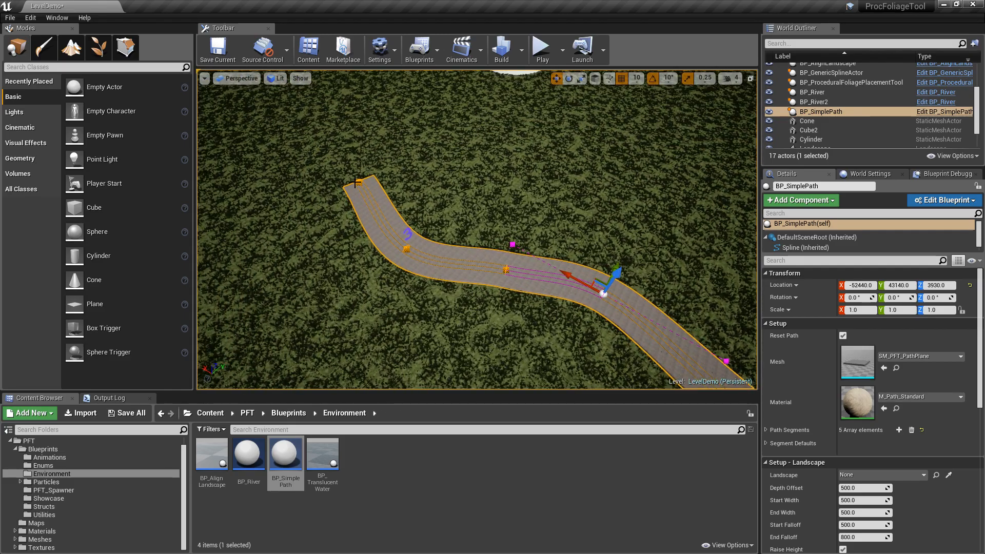
pyautogui.keyDown('alt'); pyautogui.moveTo(346, 168); pyautogui.dragTo(326, 133); pyautogui.keyUp('alt')
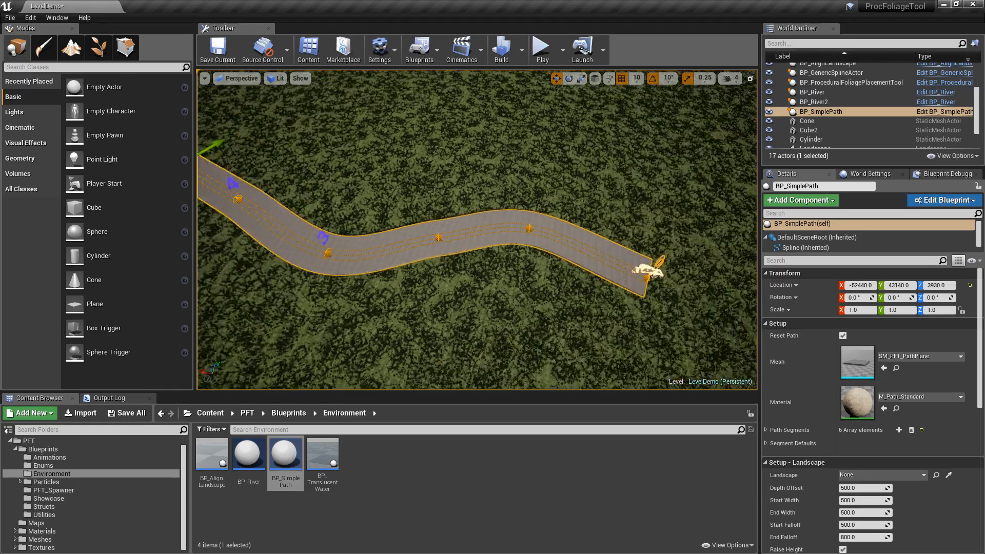
pyautogui.moveTo(478, 230); pyautogui.dragTo(483, 179, button='right')
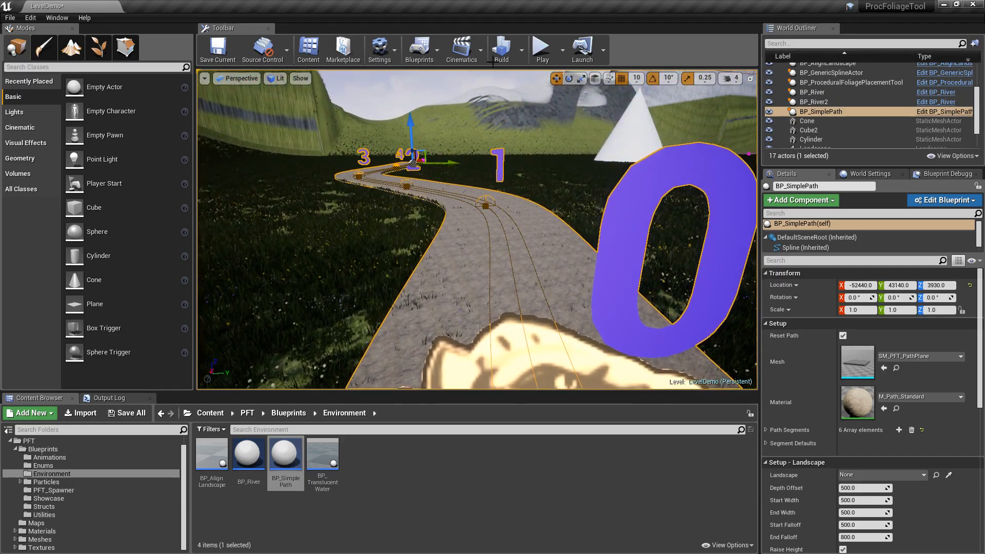
# Play-test the level by running the character along the winding path, and end the session.
pyautogui.click(540, 47)
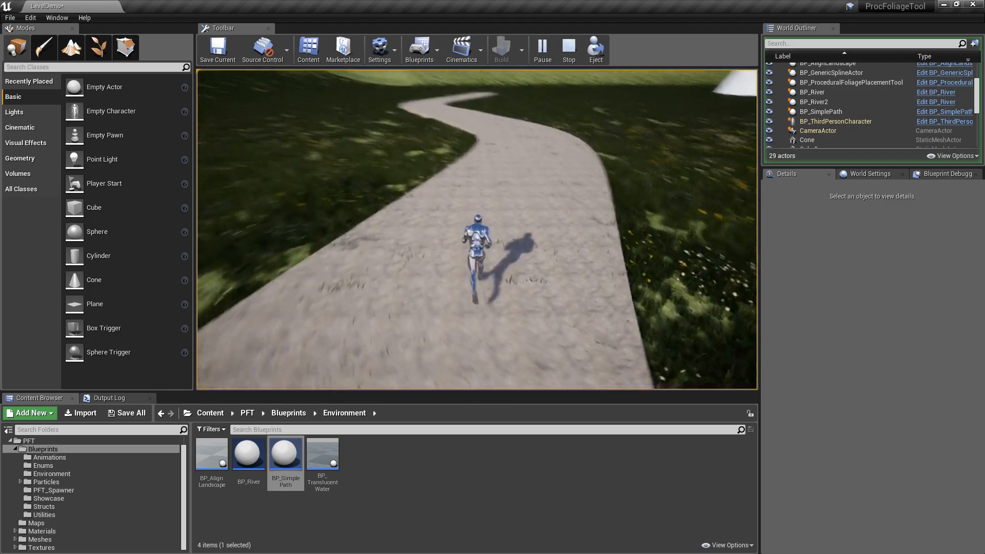
pyautogui.press('w')
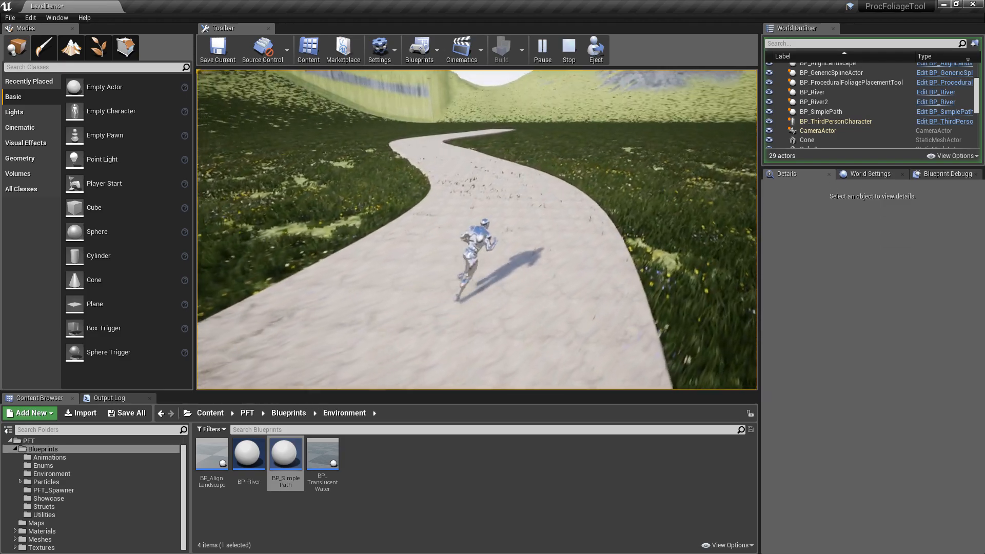
pyautogui.press('w')
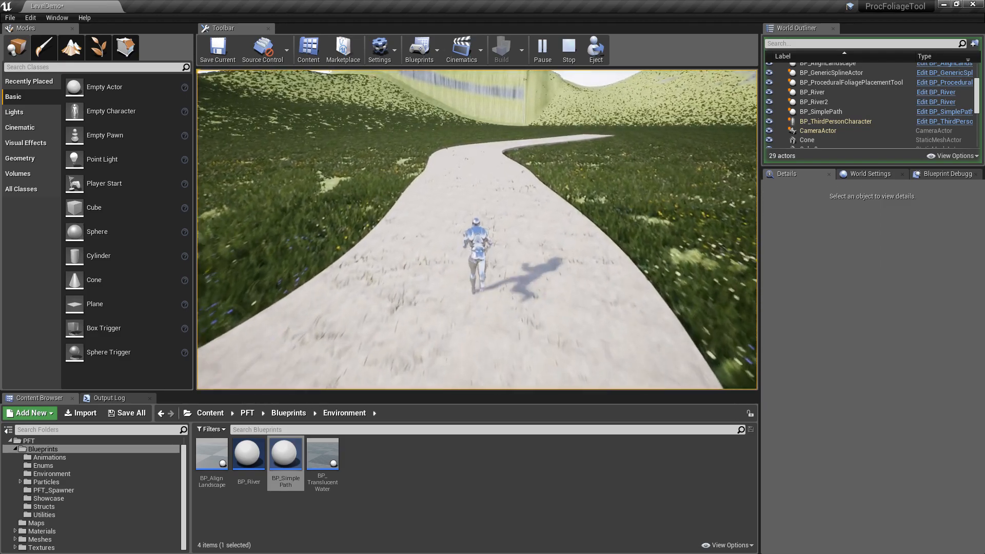
pyautogui.press('Escape')
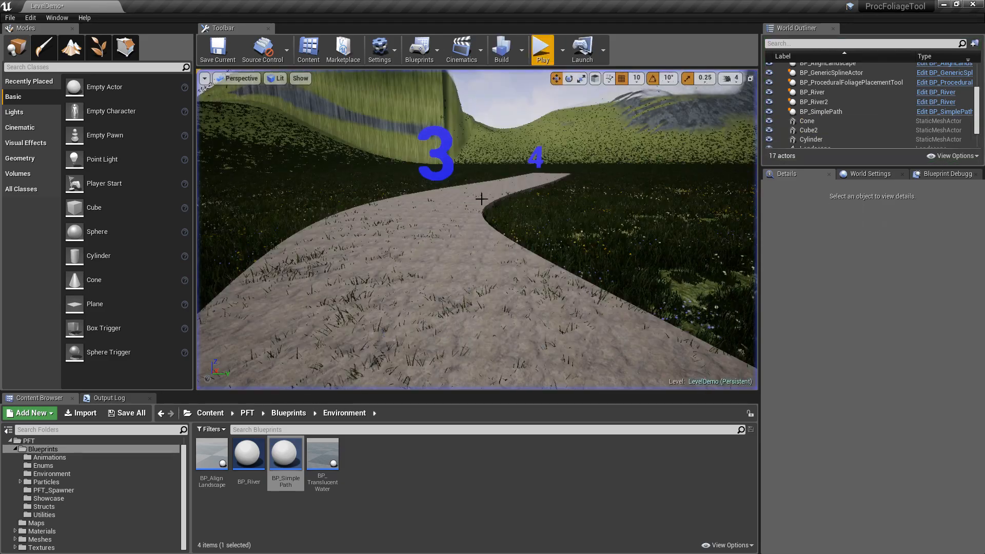
# Select the winding path and assign the level's Landscape as its landscape reference.
pyautogui.press('d')
pyautogui.moveTo(450, 199); pyautogui.dragTo(426, 199, button='right')
pyautogui.click(541, 191)
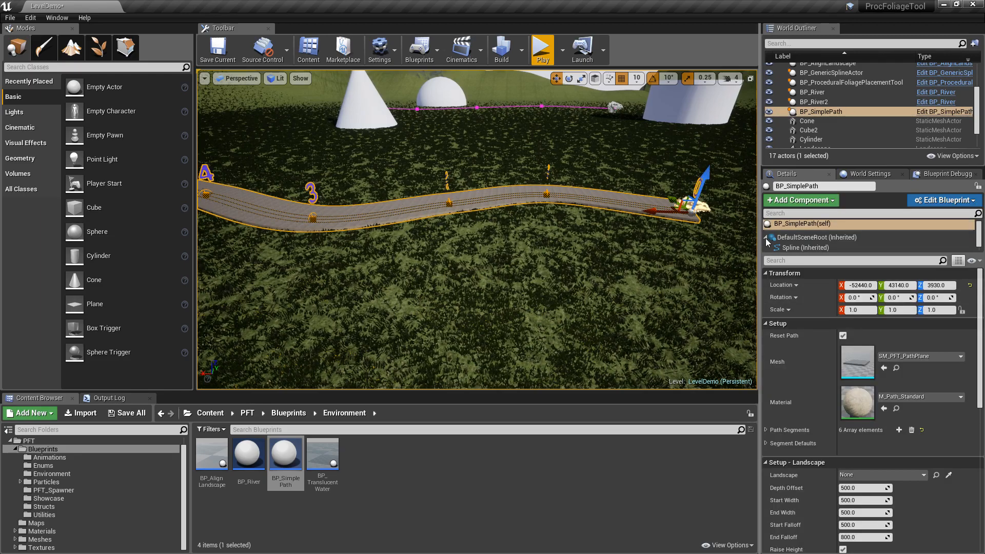
pyautogui.moveTo(514, 257); pyautogui.dragTo(470, 247, button='right')
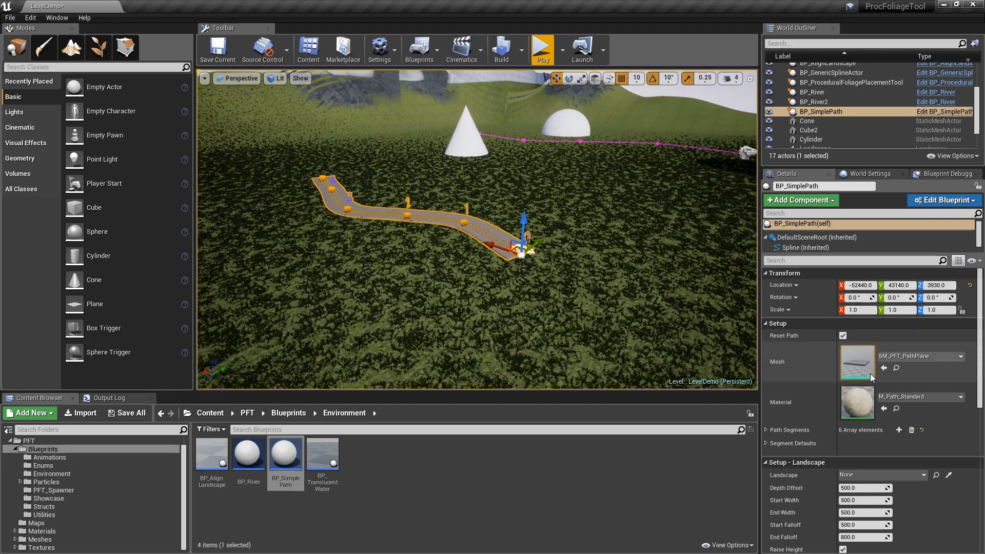
pyautogui.scroll(-2, 811, 414)
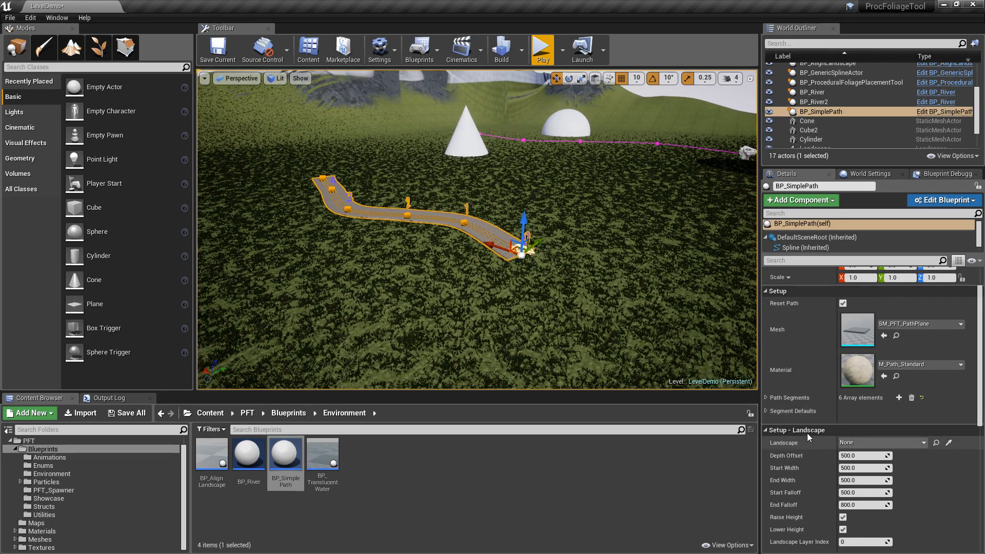
pyautogui.click(949, 442)
pyautogui.click(689, 321)
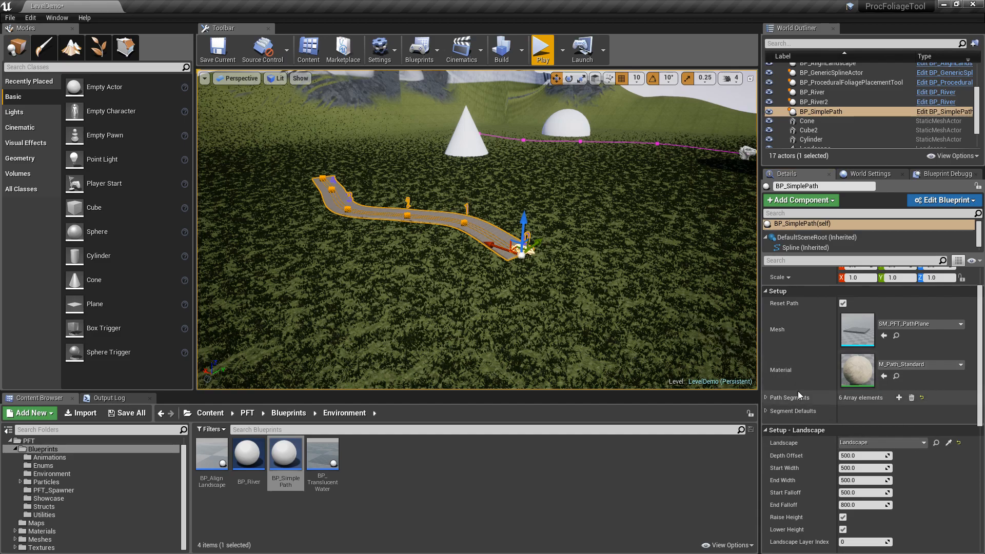
# Raise the whole path above the ground and run Modify Landscape so the terrain follows it.
pyautogui.moveTo(524, 231); pyautogui.dragTo(517, 172)
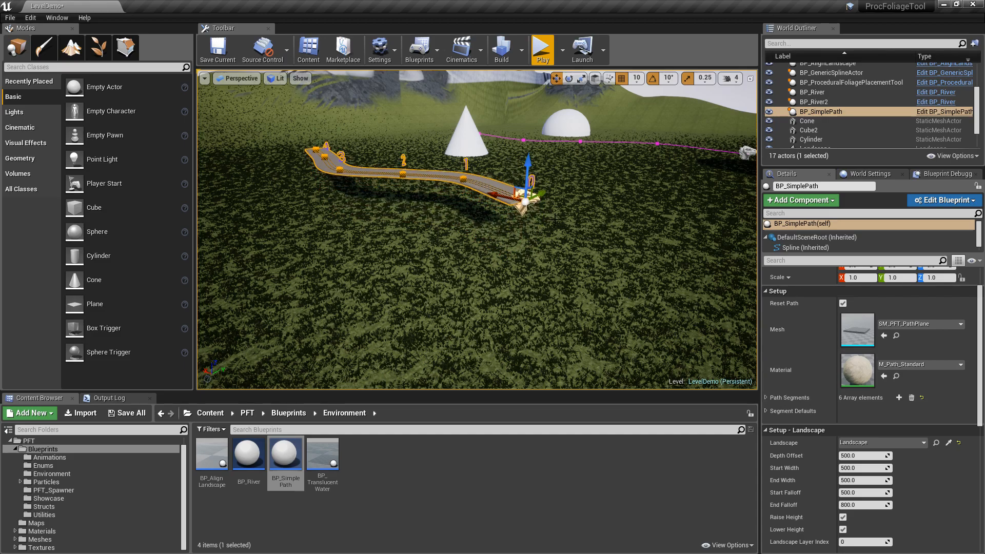
pyautogui.scroll(-3, 899, 395)
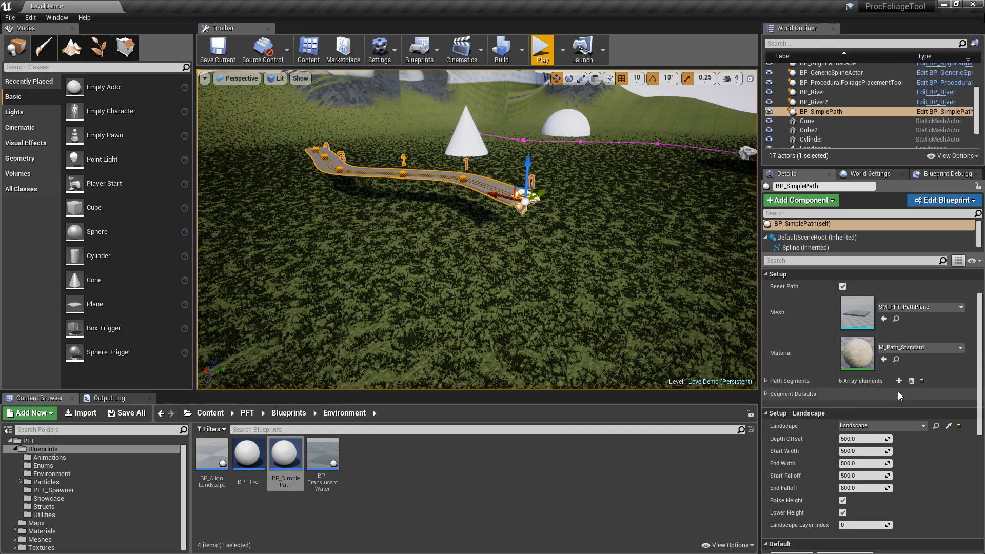
pyautogui.scroll(-2, 899, 396)
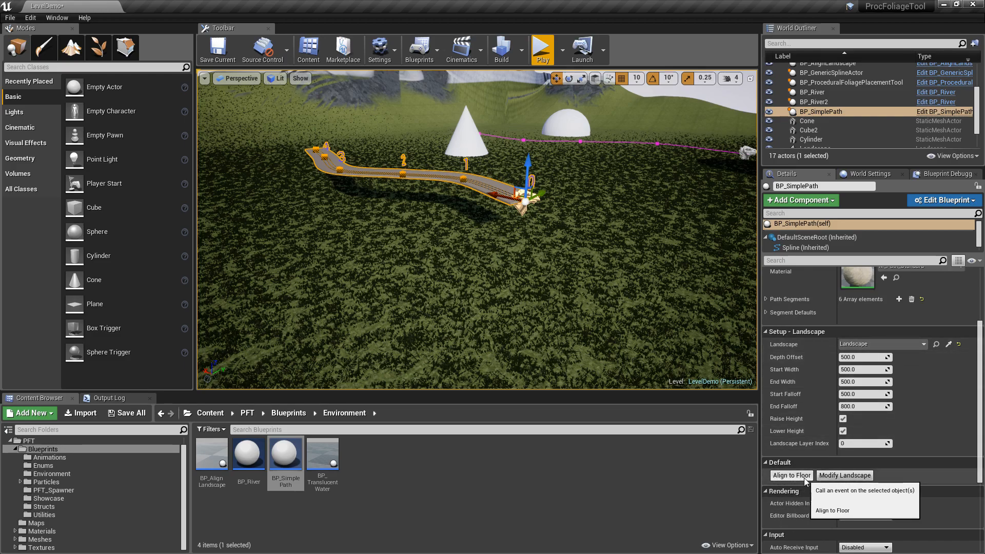
pyautogui.moveTo(634, 283); pyautogui.dragTo(604, 233, button='right')
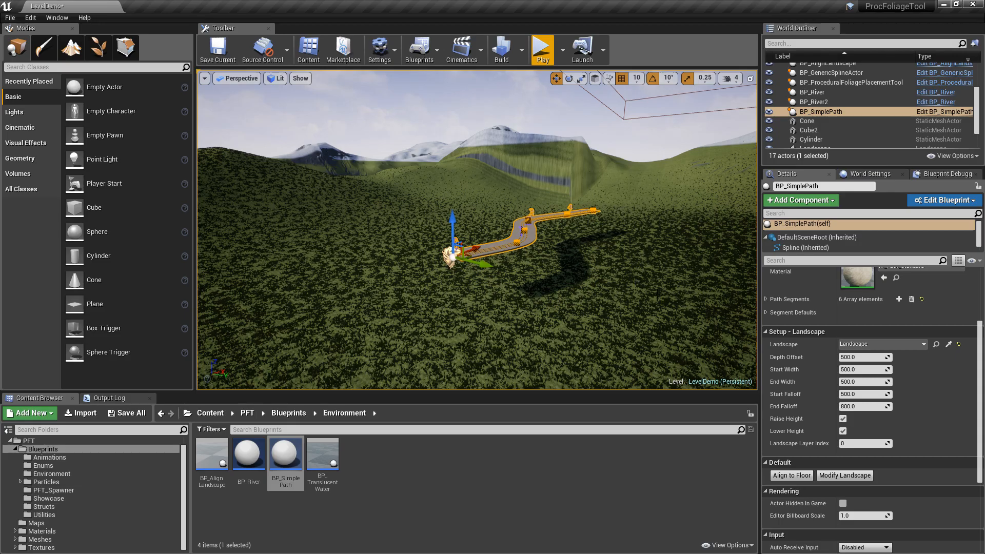
pyautogui.click(844, 475)
# Extend the path beyond the raised terrain with new spline points that slope down into the ground.
pyautogui.moveTo(570, 277); pyautogui.dragTo(416, 308, button='right')
pyautogui.press('w')
pyautogui.press('d')
pyautogui.moveTo(552, 202); pyautogui.dragTo(431, 200, button='right')
pyautogui.press('s')
pyautogui.moveTo(556, 162); pyautogui.dragTo(482, 201, button='right')
pyautogui.press('s')
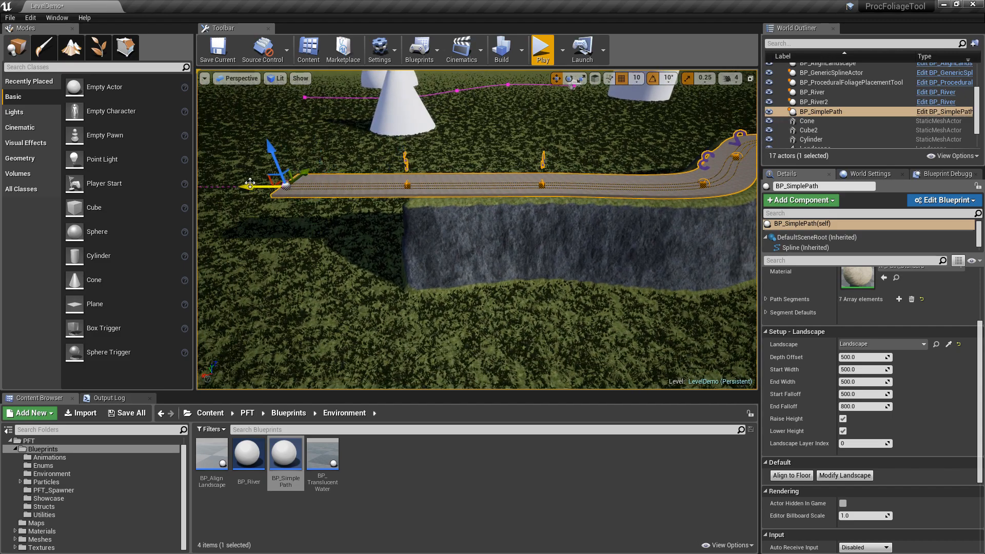
pyautogui.press('a')
pyautogui.moveTo(380, 242); pyautogui.dragTo(354, 229, button='right')
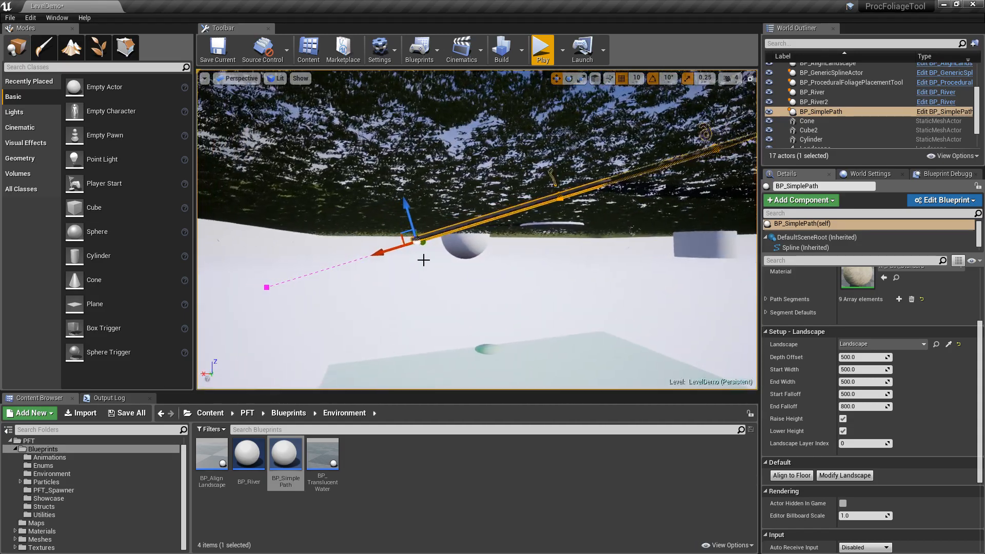
# Continue the path below the terrain and bring it back up above the surface, reaching 13 segments.
pyautogui.moveTo(424, 260); pyautogui.dragTo(412, 262, button='right')
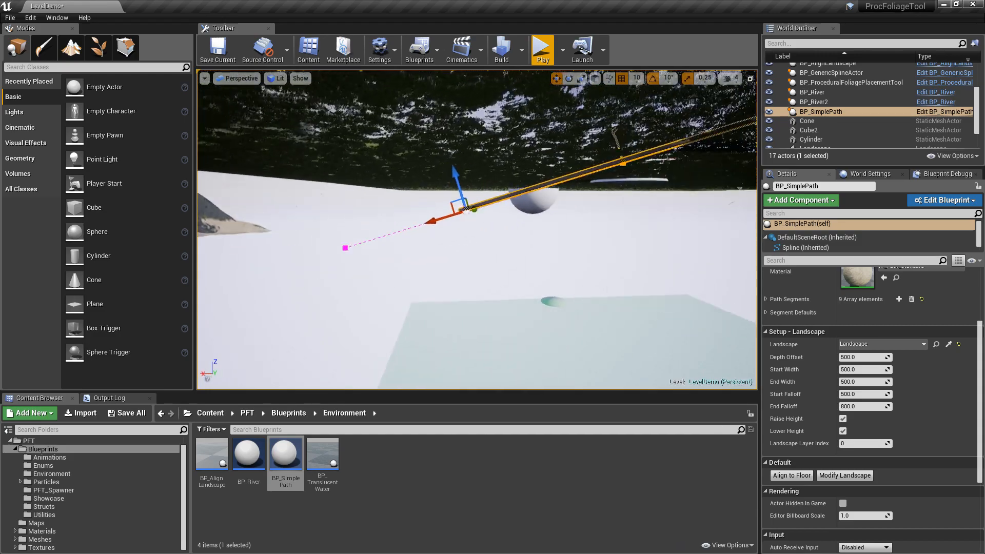
pyautogui.keyDown('alt'); pyautogui.moveTo(422, 222); pyautogui.dragTo(321, 219); pyautogui.keyUp('alt')
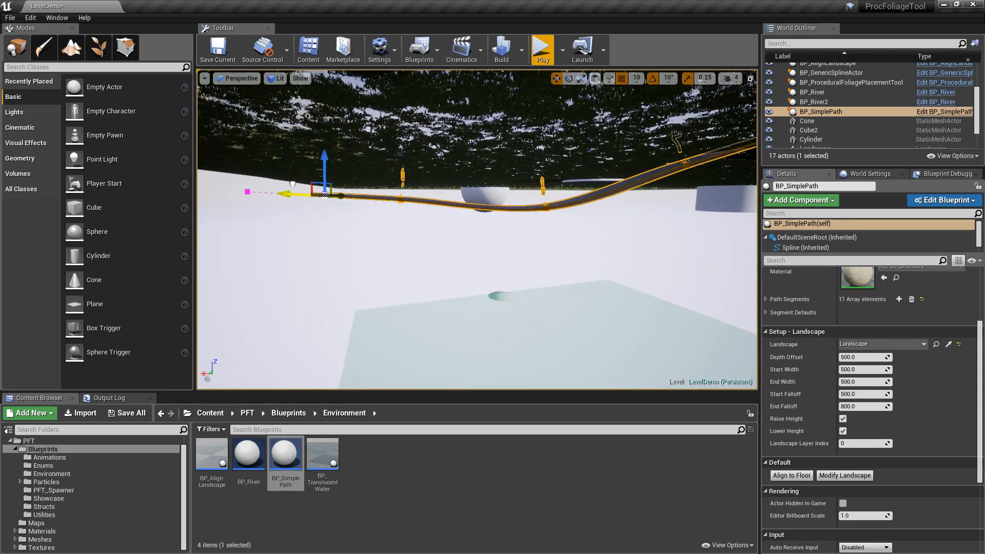
pyautogui.moveTo(277, 137); pyautogui.dragTo(276, 168, button='right')
pyautogui.press('e')
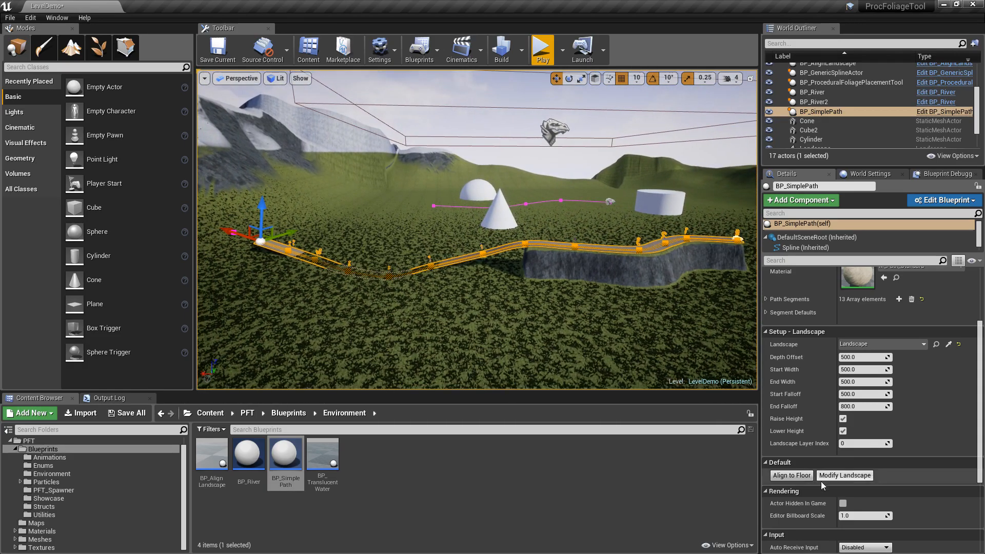
# Run Modify Landscape for the extended path and inspect the terrain along its raised and sunken sections.
pyautogui.click(845, 475)
pyautogui.moveTo(603, 313); pyautogui.dragTo(690, 282, button='right')
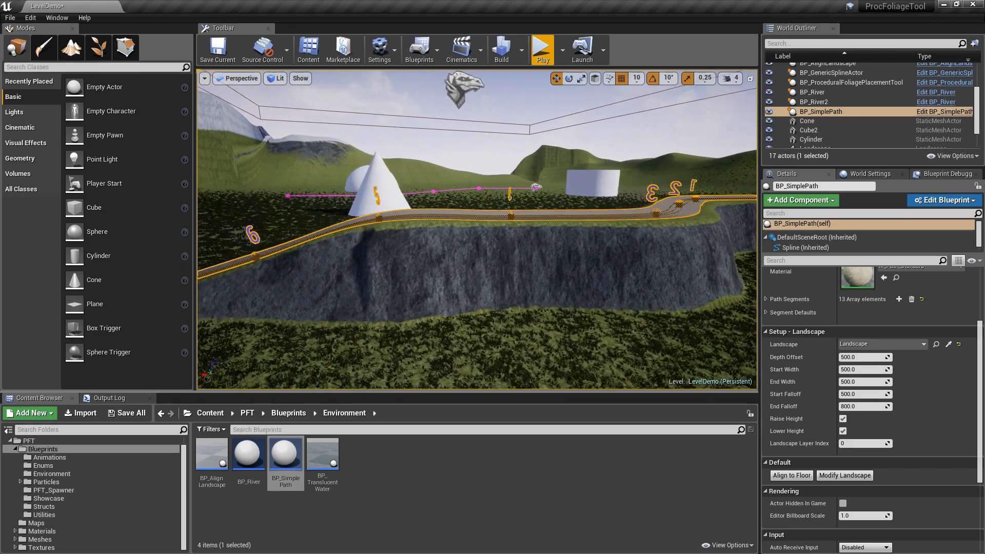
pyautogui.moveTo(478, 231); pyautogui.dragTo(423, 260, button='right')
pyautogui.press('w')
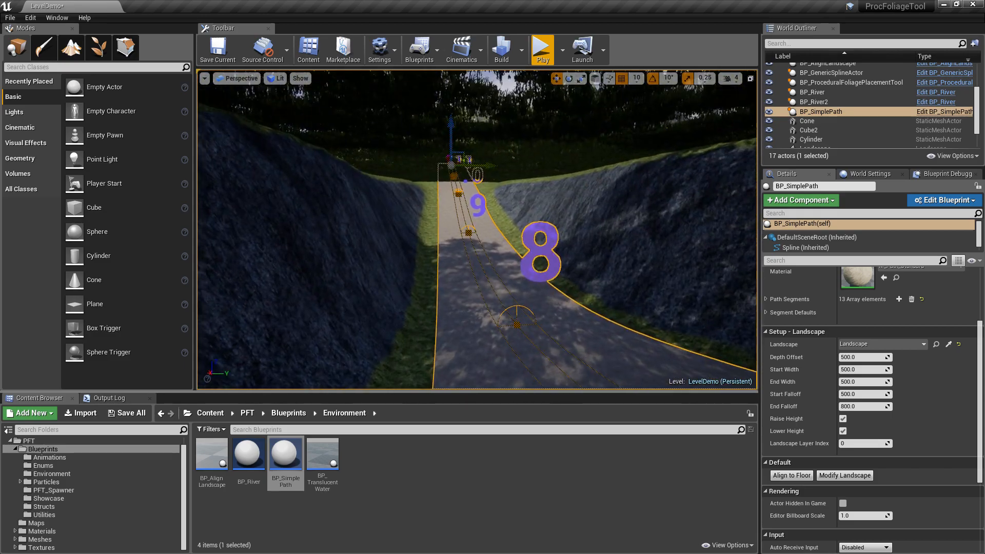
pyautogui.moveTo(478, 231); pyautogui.dragTo(441, 219, button='right')
pyautogui.press('w')
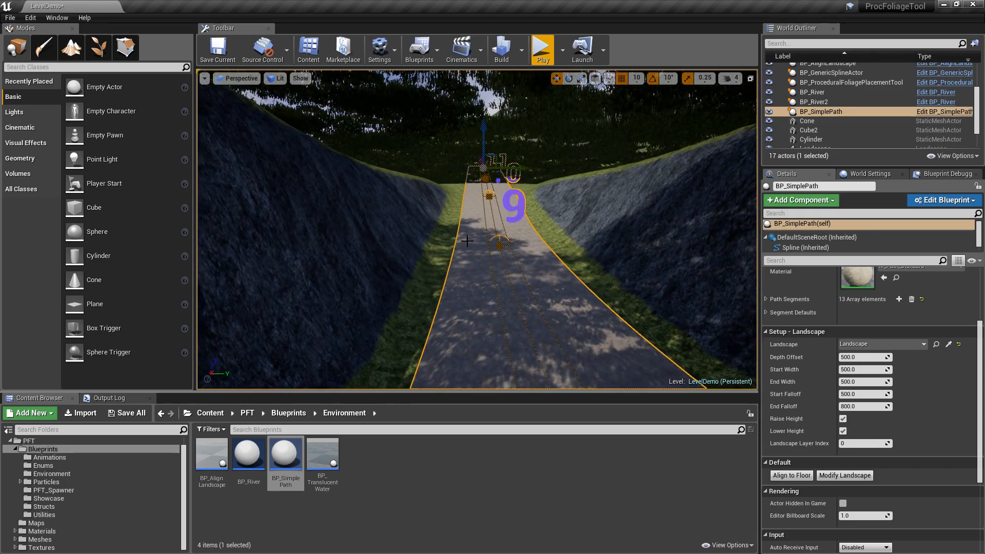
pyautogui.moveTo(477, 231); pyautogui.dragTo(407, 205, button='right')
pyautogui.press('s')
pyautogui.press('w')
# Open the landscape's material instance M_ProceduralTerrain_Advanced_Standard and dock its editor in the main window.
pyautogui.click(523, 283)
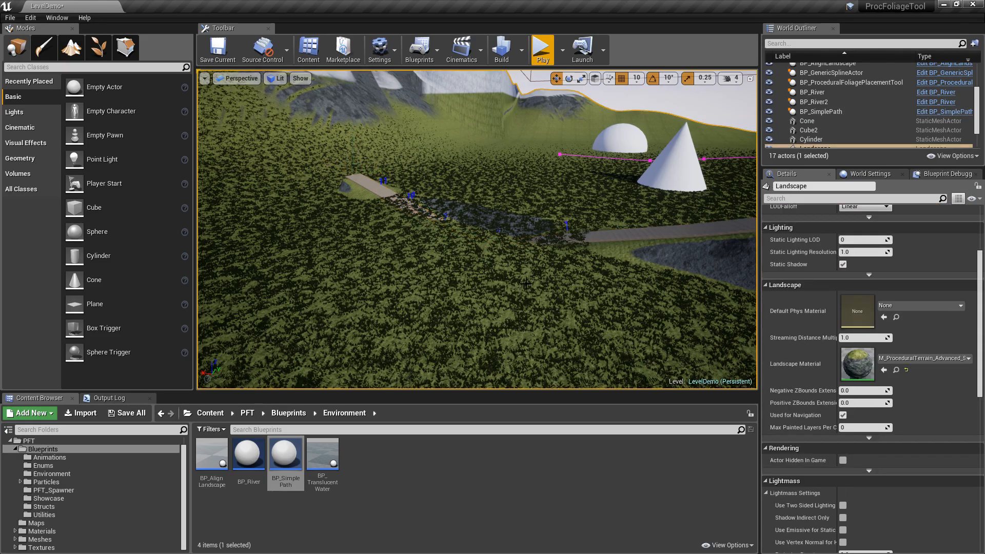
pyautogui.moveTo(553, 201)
pyautogui.mouseDown(button='right')
pyautogui.moveTo(544, 195)
pyautogui.moveTo(526, 226)
pyautogui.moveTo(536, 203)
pyautogui.mouseUp(button='right')
pyautogui.moveTo(524, 256); pyautogui.dragTo(568, 258, button='right')
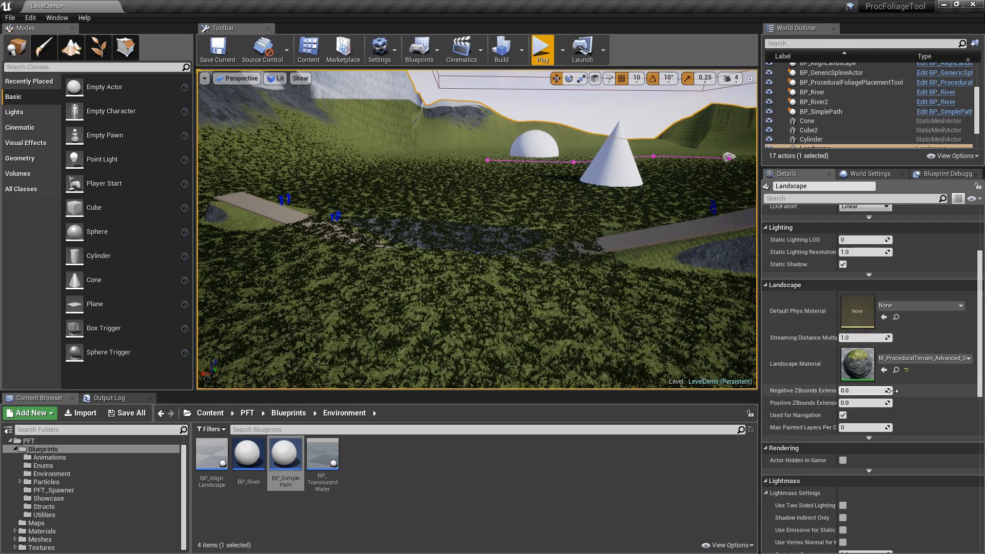
pyautogui.click(898, 372)
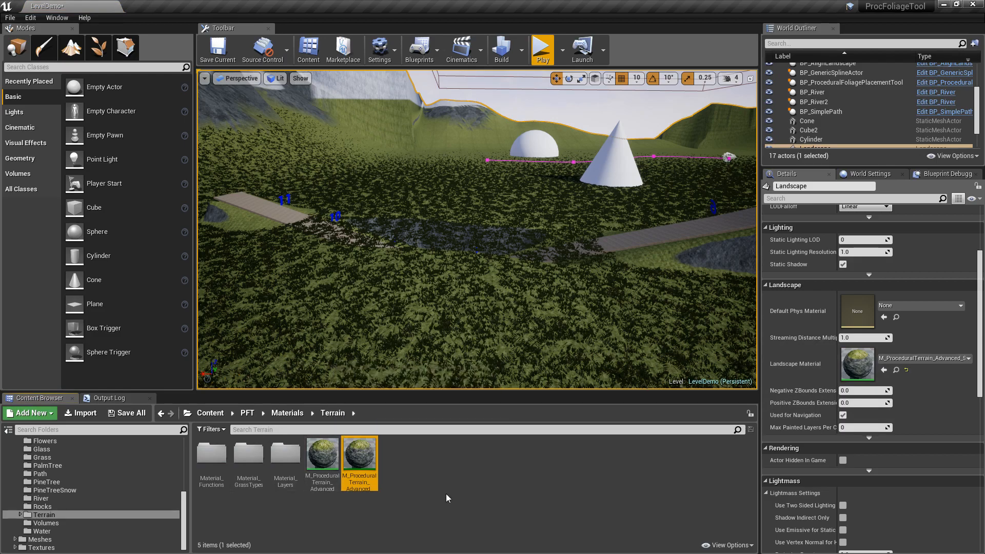
pyautogui.doubleClick(359, 457)
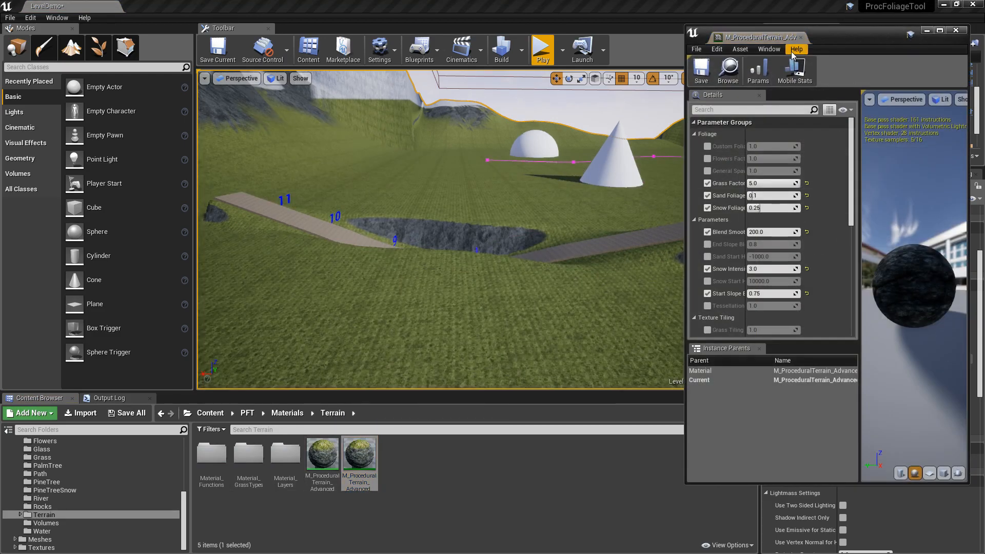
pyautogui.moveTo(496, 173)
pyautogui.mouseDown(button='right')
pyautogui.moveTo(578, 167)
pyautogui.moveTo(501, 172)
pyautogui.mouseUp(button='right')
pyautogui.moveTo(750, 38); pyautogui.dragTo(604, 5)
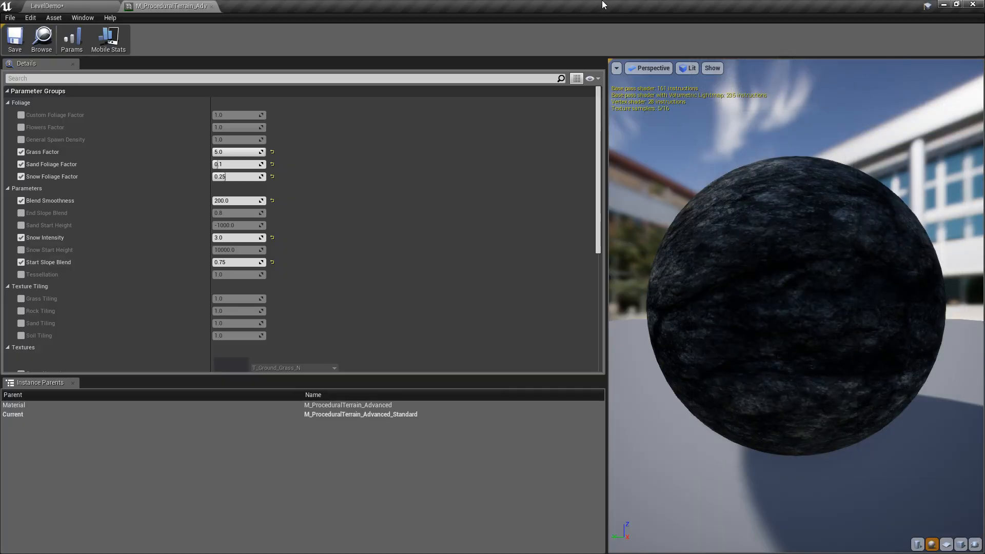
# Return to the LevelDemo level, play it in the viewport to run the character over the path, and stop the session.
pyautogui.click(101, 5)
pyautogui.press('w')
pyautogui.moveTo(477, 206); pyautogui.dragTo(496, 244, button='right')
pyautogui.press('s')
pyautogui.click(544, 54)
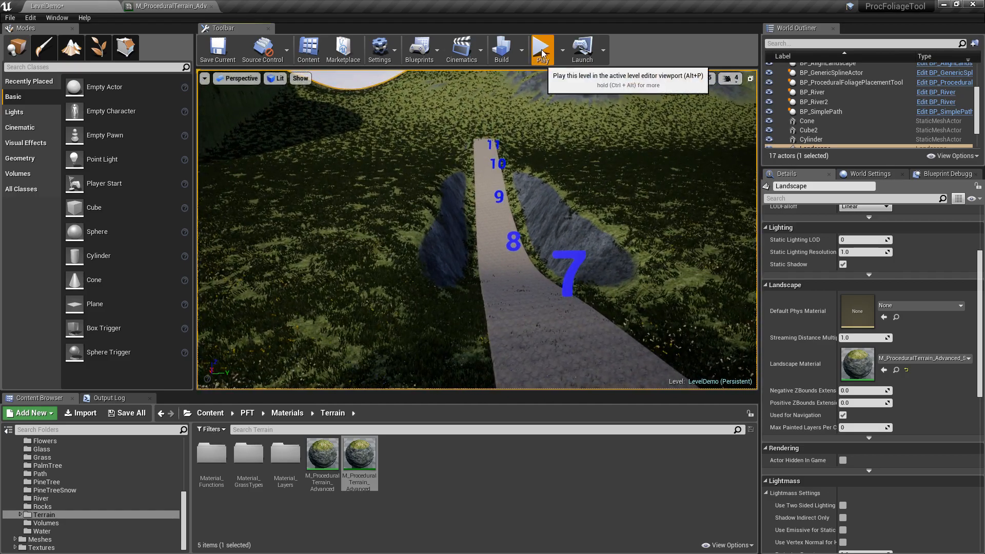
pyautogui.press('w')
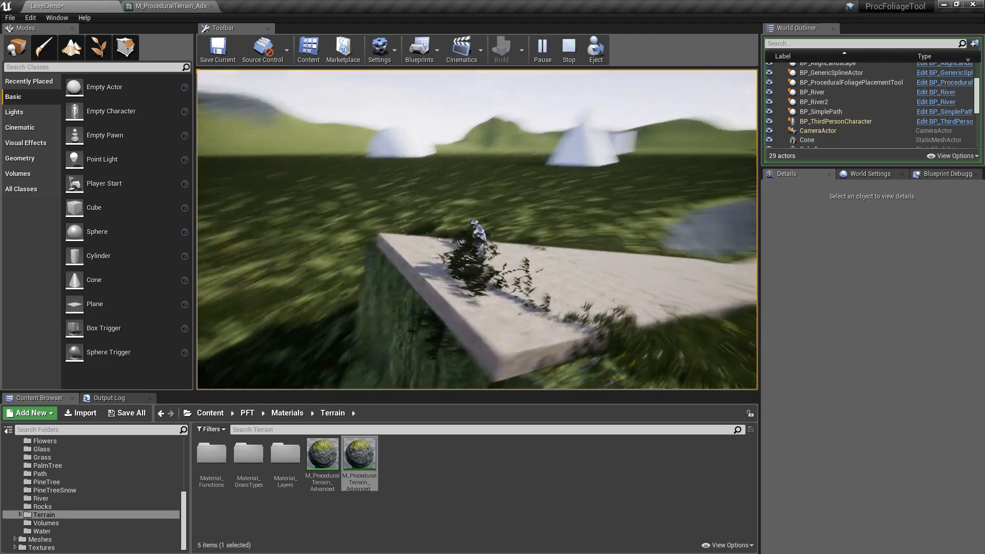
pyautogui.press('Escape')
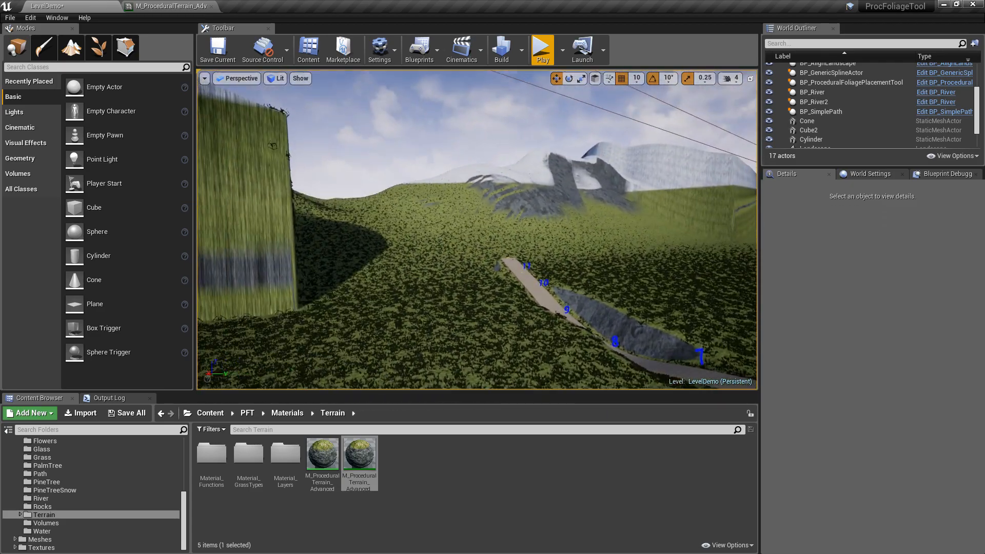
# Select BP_SimplePath and examine the landscape falloff beside its sunken and raised sections.
pyautogui.moveTo(477, 230); pyautogui.dragTo(649, 167, button='right')
pyautogui.moveTo(616, 195); pyautogui.dragTo(651, 190, button='right')
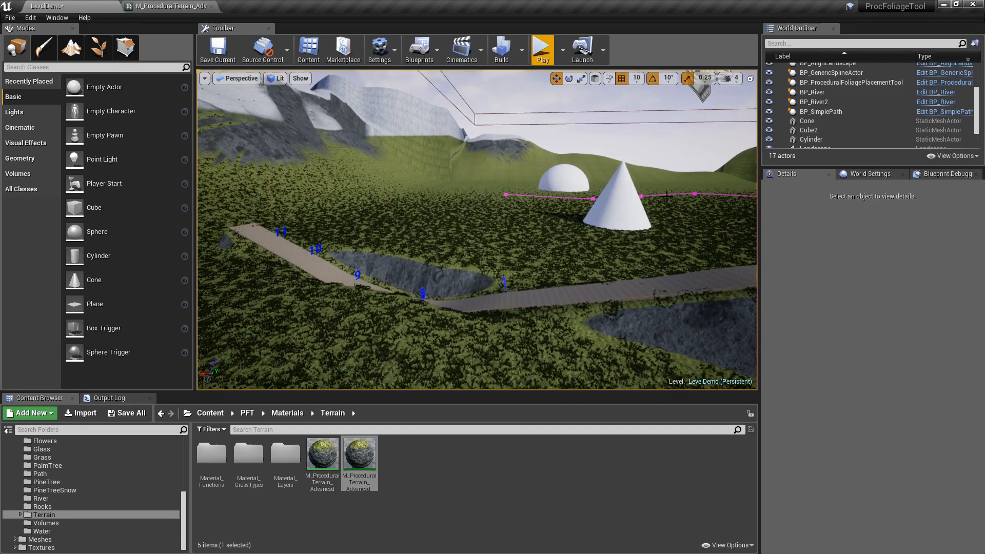
pyautogui.moveTo(323, 145); pyautogui.dragTo(274, 128, button='right')
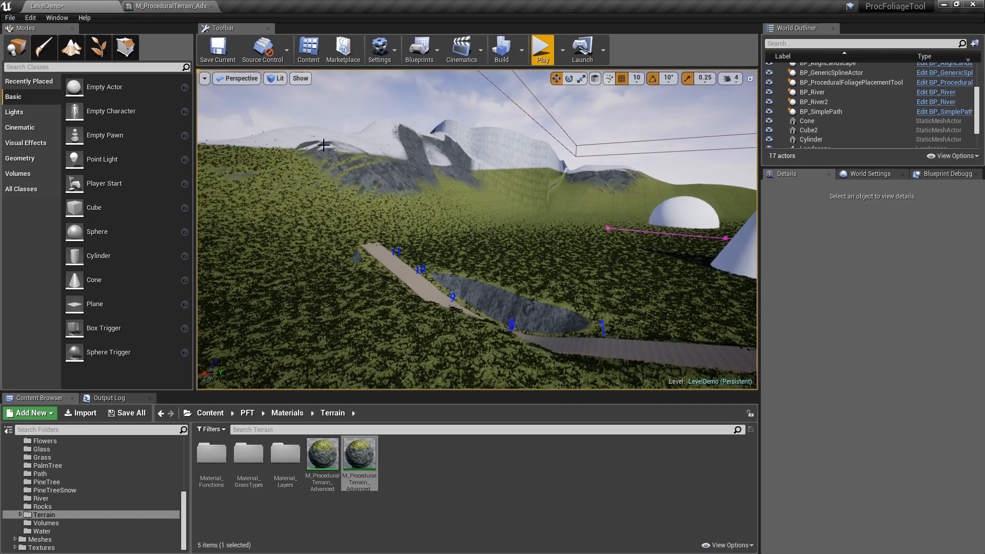
pyautogui.click(425, 291)
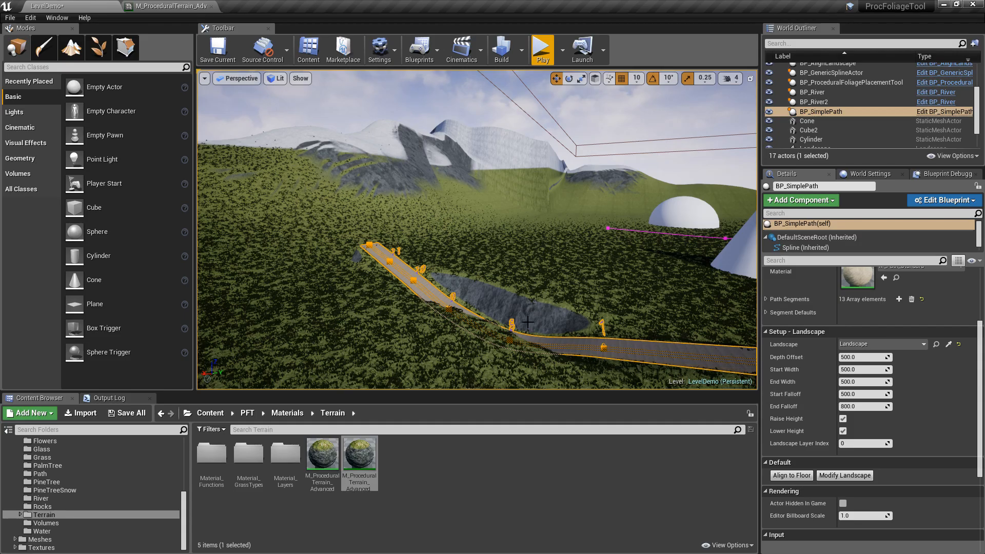
pyautogui.press('a')
pyautogui.moveTo(526, 313); pyautogui.dragTo(744, 314, button='right')
pyautogui.press('d')
pyautogui.moveTo(505, 224)
pyautogui.mouseDown(button='right')
pyautogui.moveTo(502, 234)
pyautogui.moveTo(515, 236)
pyautogui.moveTo(505, 223)
pyautogui.mouseUp(button='right')
pyautogui.press('s')
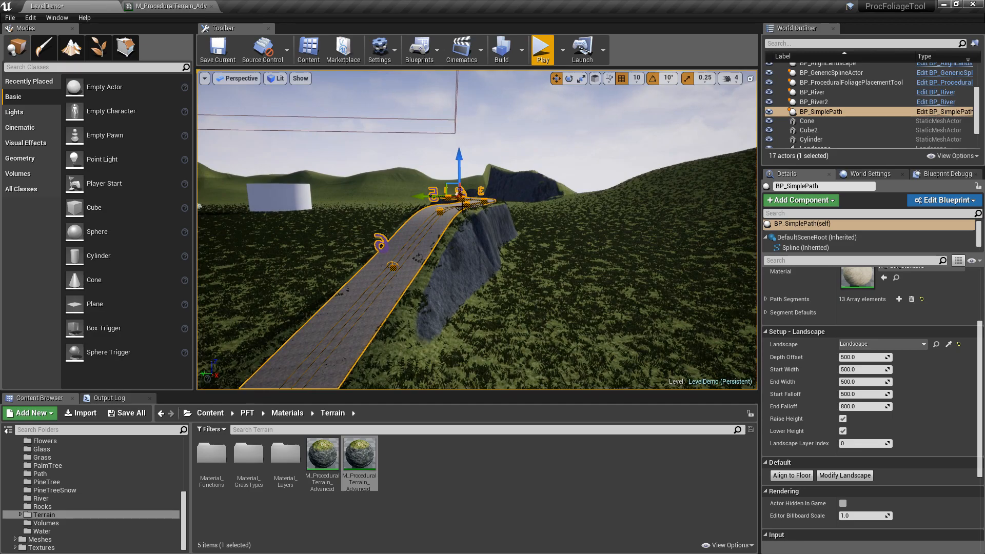
# Set the path's End Falloff to 2000 and run Modify Landscape.
pyautogui.press('a')
pyautogui.moveTo(589, 223); pyautogui.dragTo(596, 231, button='right')
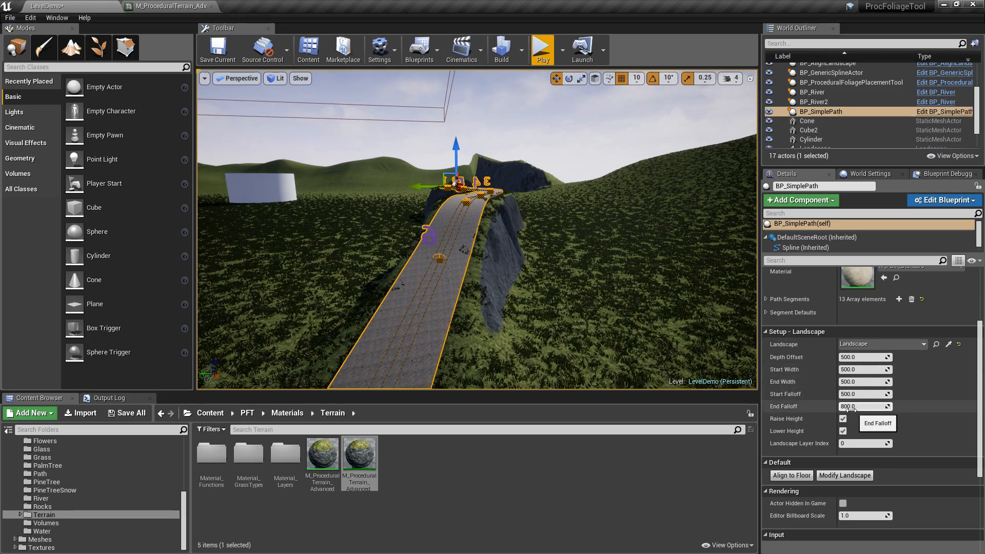
pyautogui.press('a')
pyautogui.moveTo(623, 266); pyautogui.dragTo(631, 267, button='right')
pyautogui.press('w')
pyautogui.press('s')
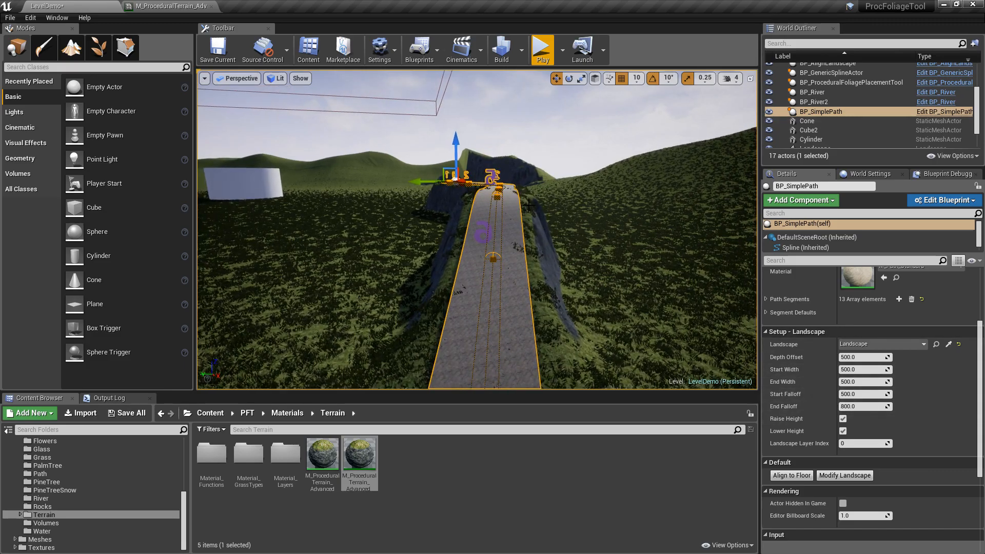
pyautogui.click(881, 407)
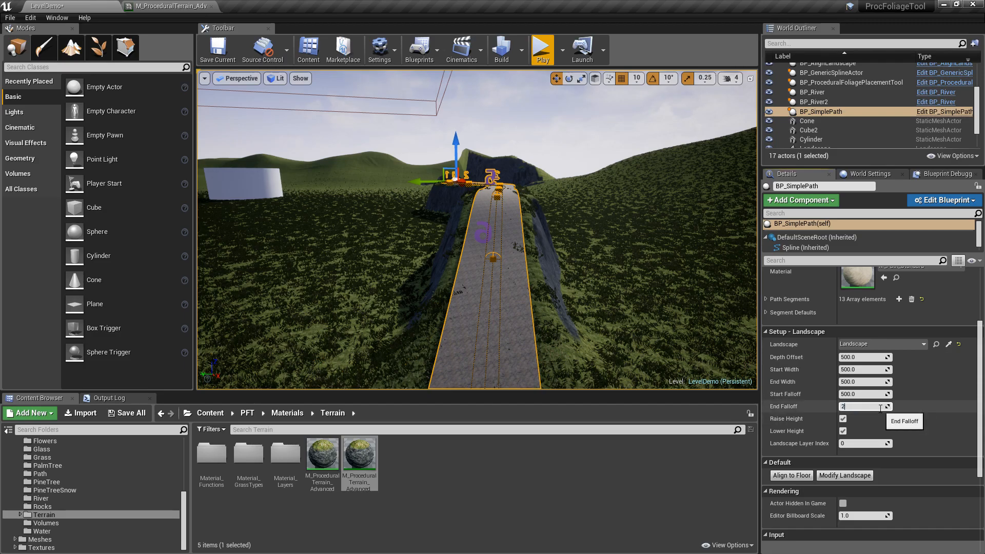
pyautogui.click(845, 476)
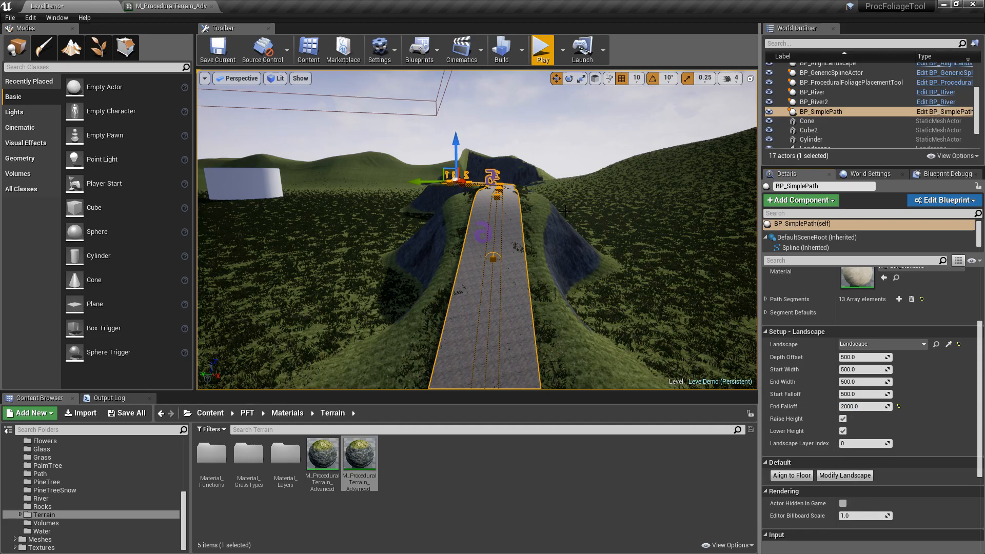
# Inspect the reshaped slopes along the whole path from several angles and clear the selection.
pyautogui.moveTo(641, 264); pyautogui.dragTo(348, 315, button='right')
pyautogui.moveTo(531, 287); pyautogui.dragTo(549, 307, button='right')
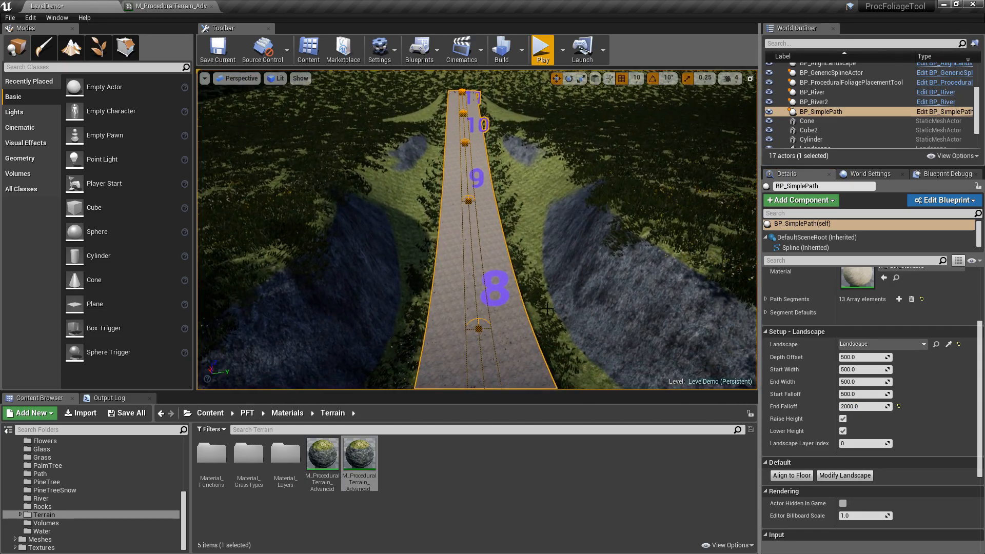
pyautogui.moveTo(605, 227); pyautogui.dragTo(847, 272, button='right')
pyautogui.moveTo(468, 286); pyautogui.dragTo(443, 231, button='right')
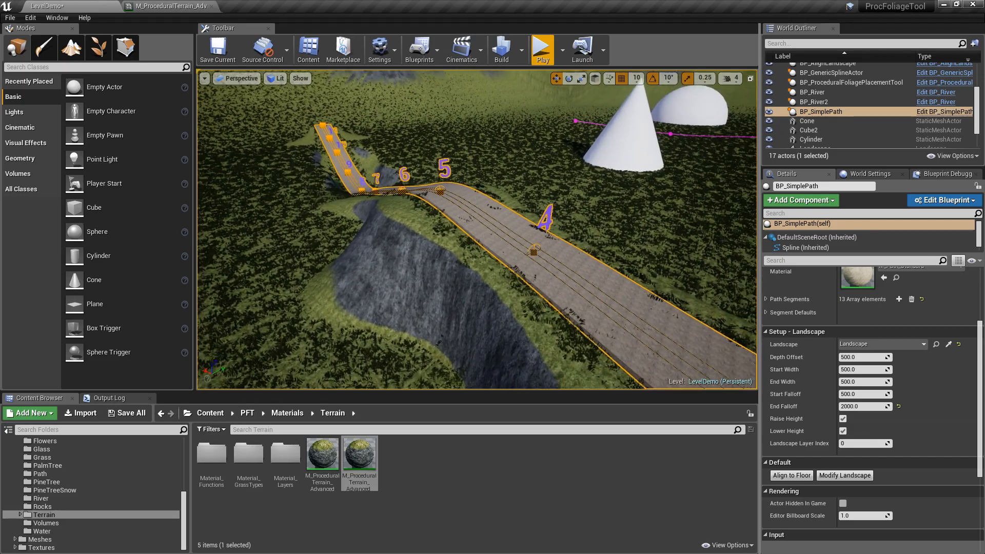
pyautogui.moveTo(580, 241); pyautogui.dragTo(682, 218, button='right')
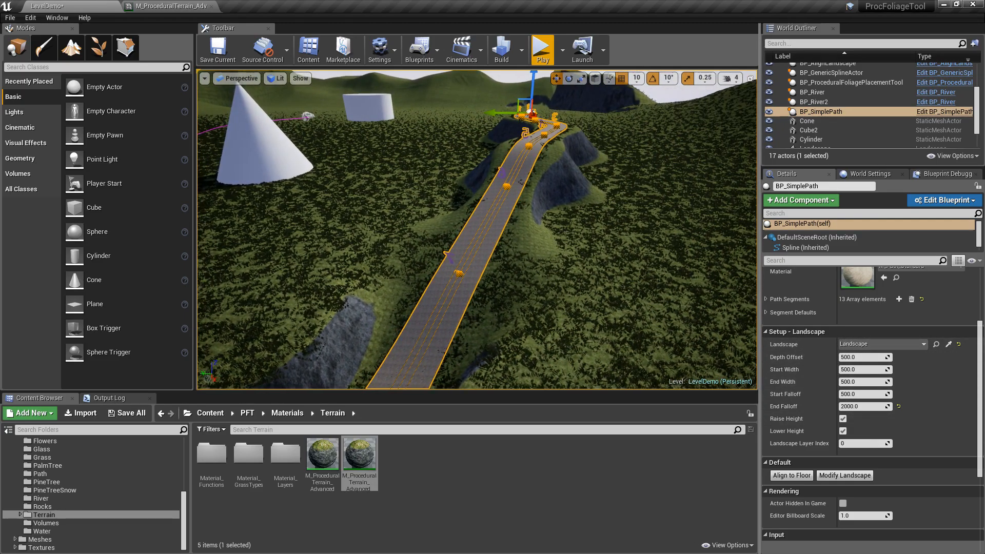
pyautogui.moveTo(477, 229); pyautogui.dragTo(375, 213, button='right')
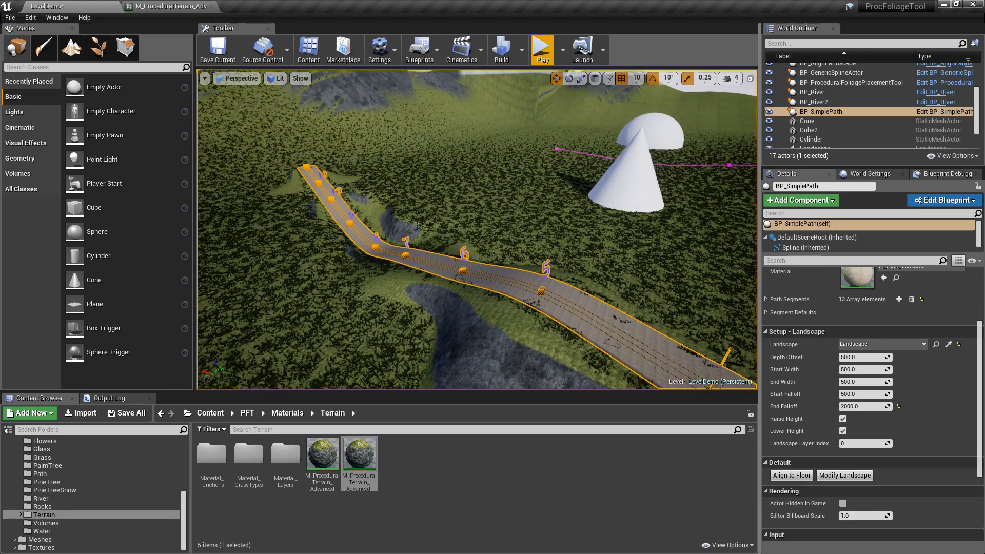
pyautogui.moveTo(477, 229); pyautogui.dragTo(415, 241, button='right')
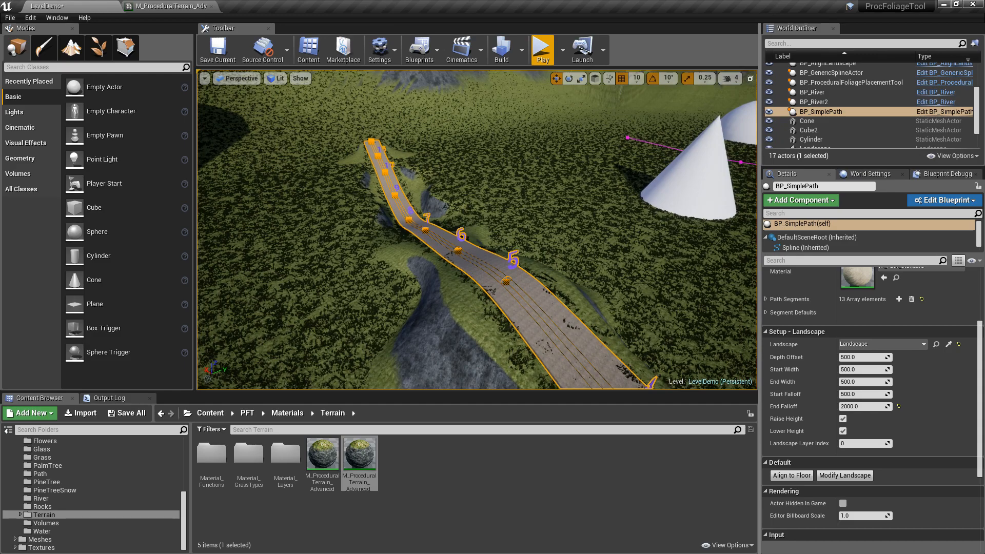
pyautogui.moveTo(477, 229); pyautogui.dragTo(462, 217, button='right')
pyautogui.moveTo(600, 221); pyautogui.dragTo(467, 210, button='right')
pyautogui.press('Escape')
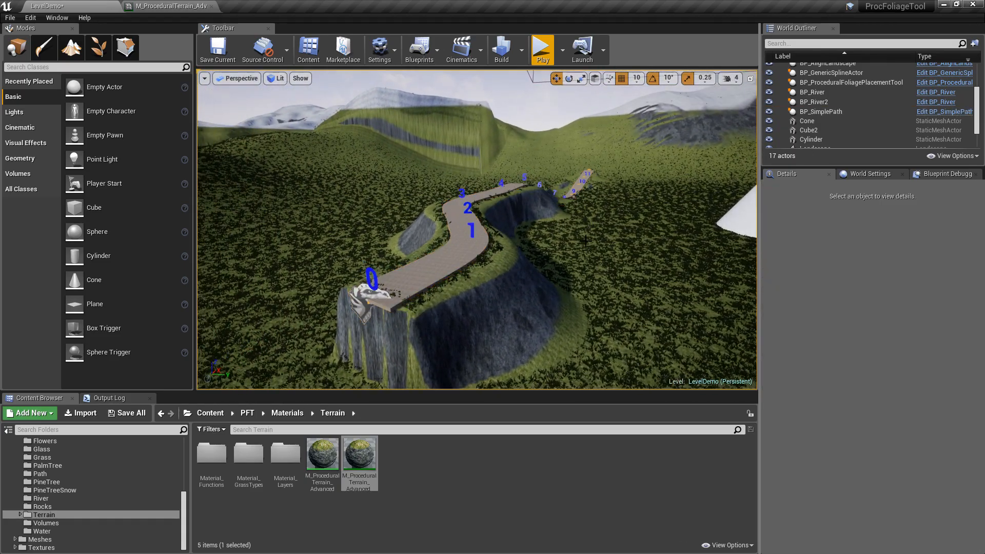
# Move BP_SimplePath vertically and set it back on top of the raised terrain.
pyautogui.click(368, 267)
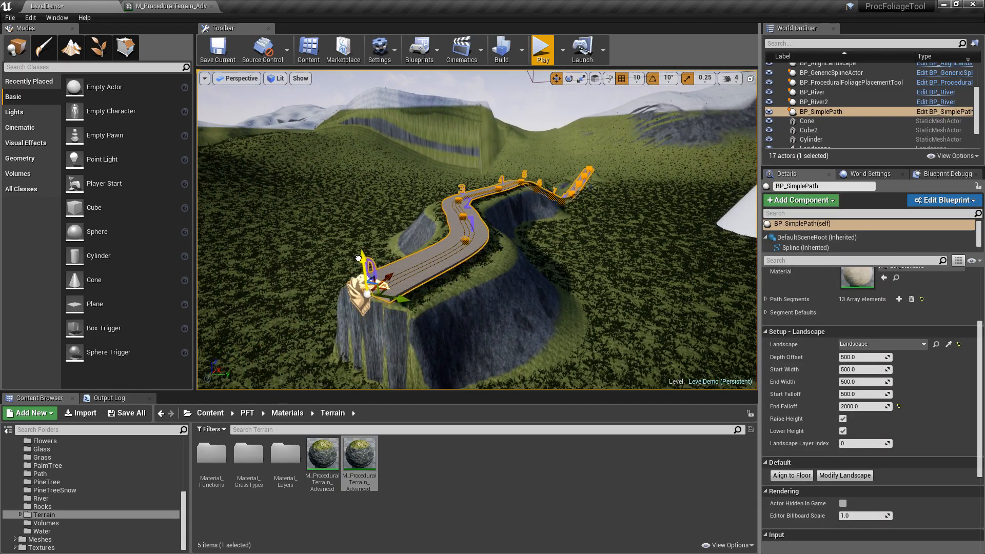
pyautogui.moveTo(362, 268); pyautogui.dragTo(368, 216)
pyautogui.hotkey('ctrl', 'z')
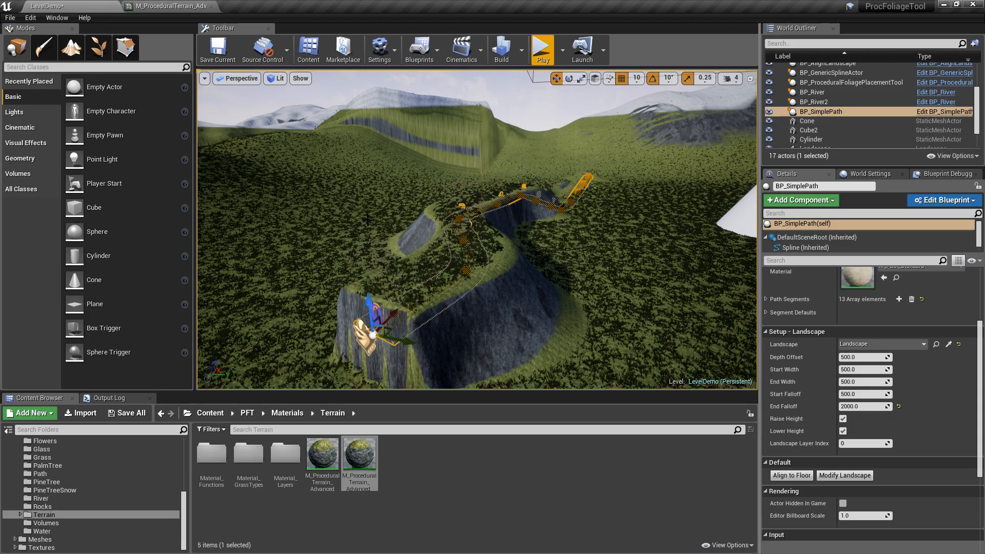
pyautogui.moveTo(366, 307); pyautogui.dragTo(369, 272)
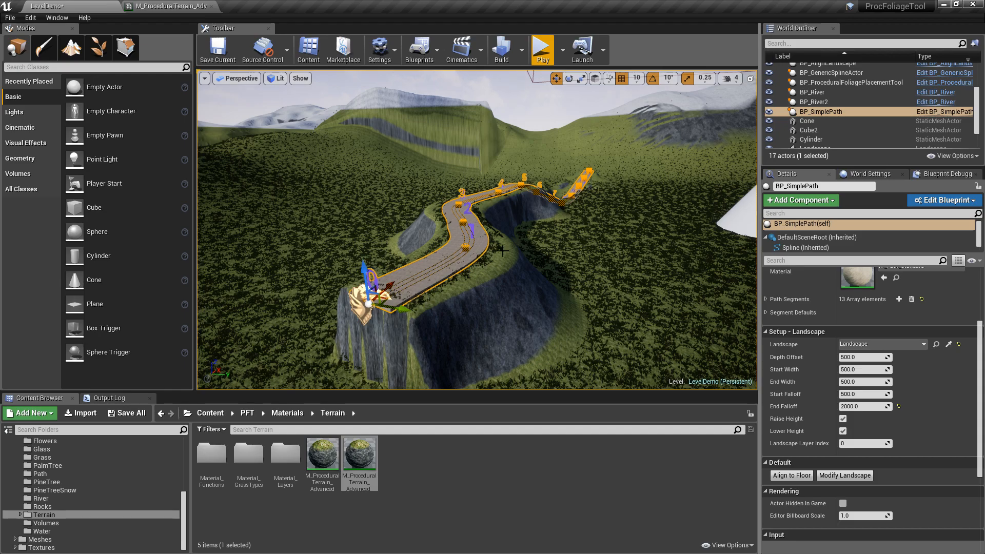
# Open the BP_SimplePath blueprint and find the Apply Spline section of its fnModifyLandscape function.
pyautogui.click(946, 111)
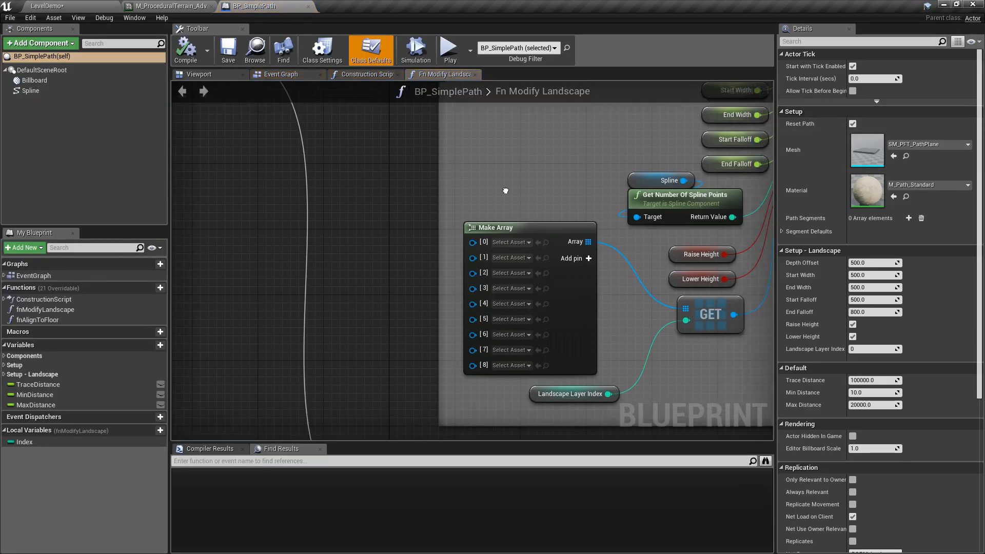
pyautogui.scroll(-3, 380, 176)
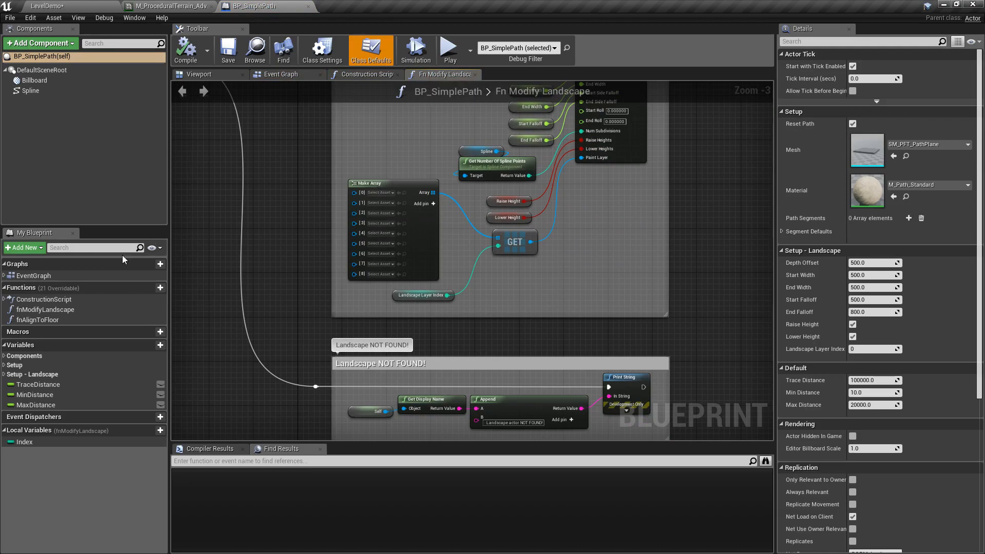
pyautogui.click(45, 310)
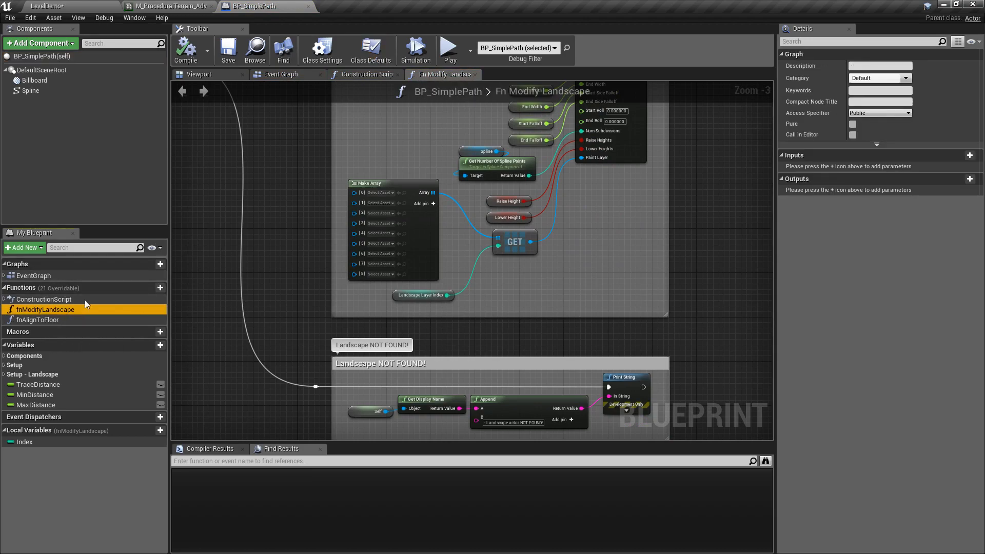
pyautogui.scroll(-1, 261, 204)
pyautogui.click(345, 207)
pyautogui.moveTo(300, 156); pyautogui.dragTo(399, 216, button='right')
pyautogui.scroll(1, 537, 187)
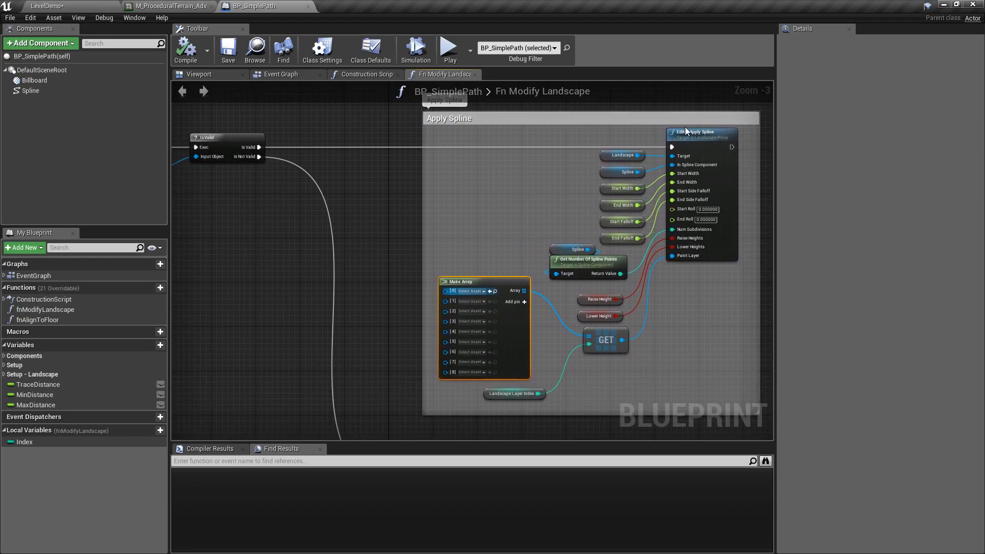
# Examine the Paint Layer input of the Apply Spline node and the Make Array node that feeds it.
pyautogui.moveTo(686, 139); pyautogui.dragTo(634, 146, button='right')
pyautogui.moveTo(378, 190); pyautogui.dragTo(404, 133, button='right')
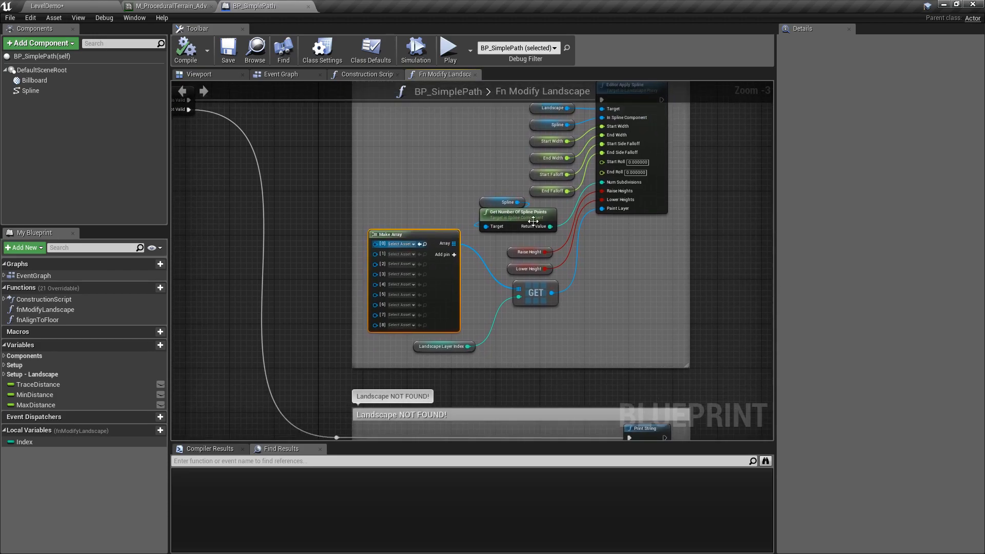
pyautogui.scroll(2, 470, 285)
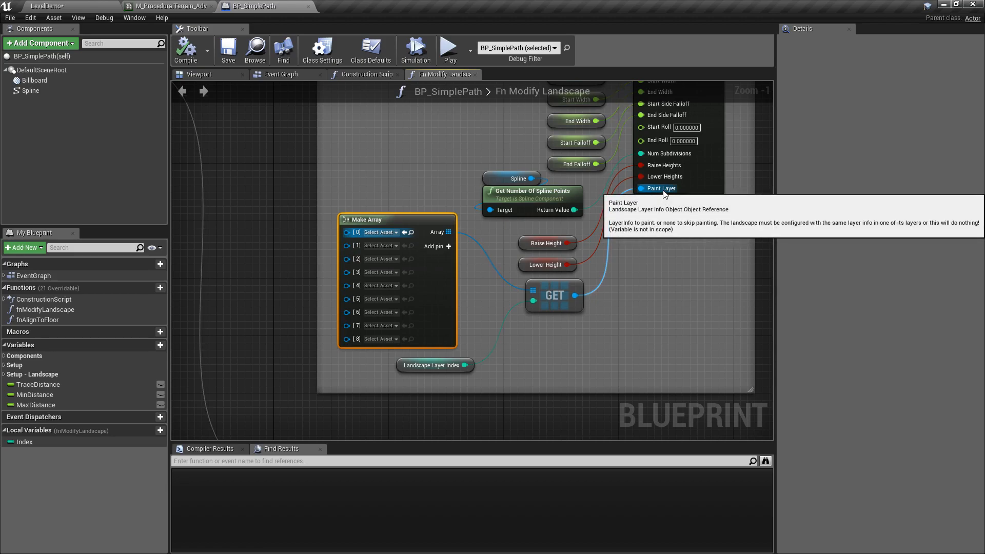
pyautogui.scroll(1, 383, 279)
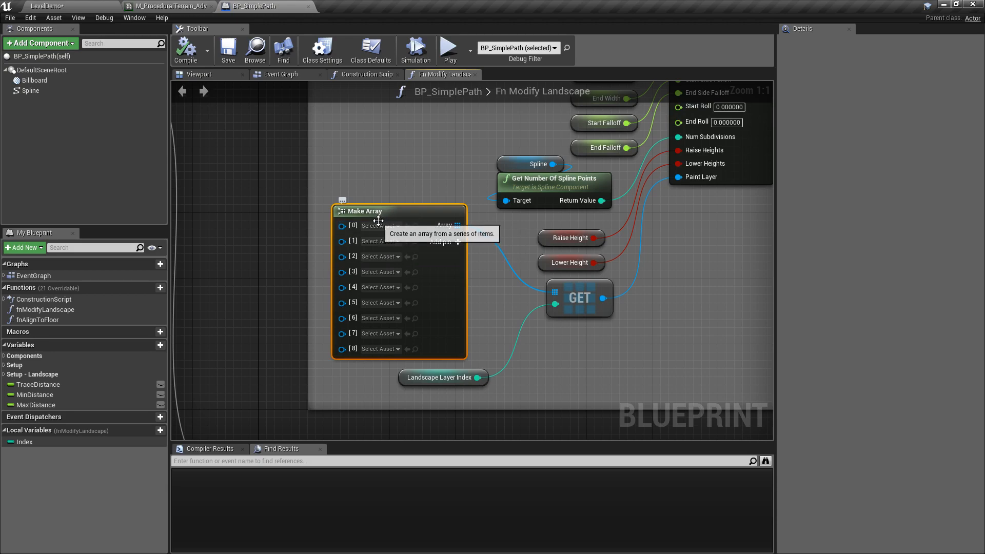
# Check the landscape's target layers in Landscape Paint mode and return to the BP_SimplePath blueprint.
pyautogui.click(82, 8)
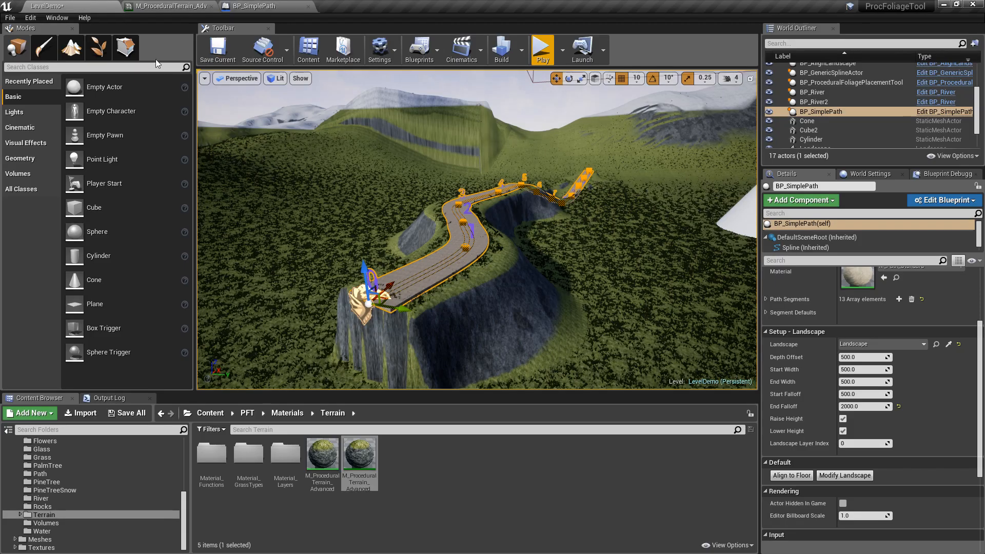
pyautogui.click(76, 53)
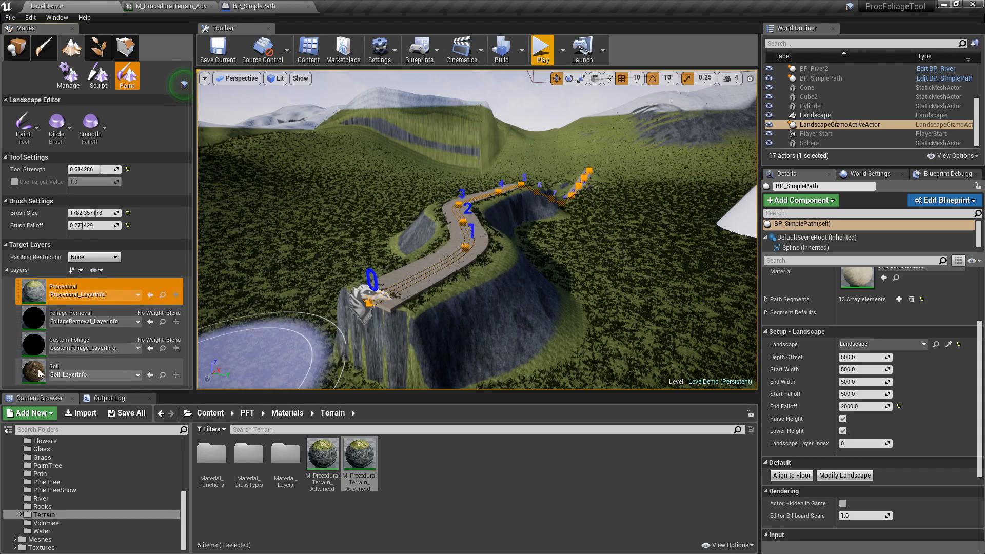
pyautogui.click(254, 5)
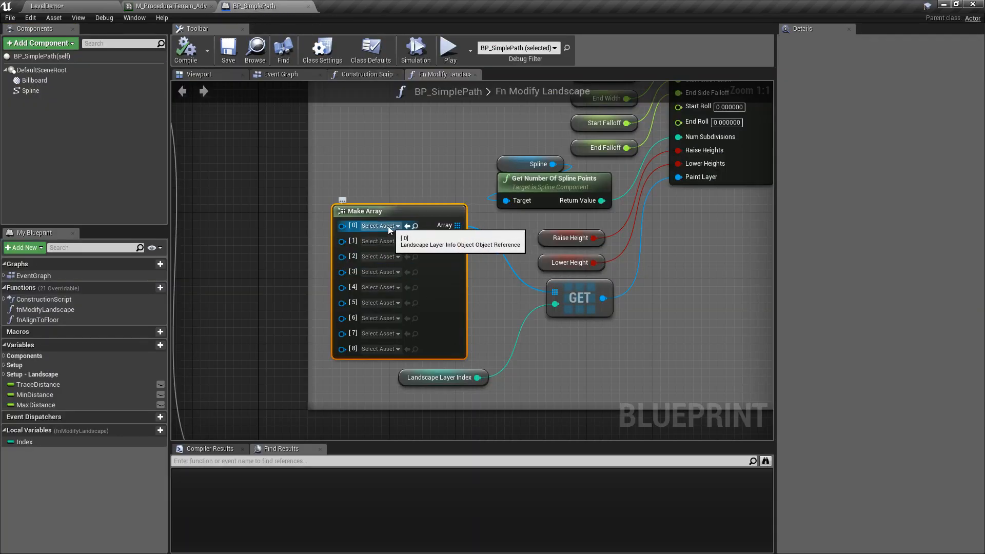
# Assign Soil_LayerInfo to element 3 of the Make Array node, then compile and save the blueprint.
pyautogui.click(378, 272)
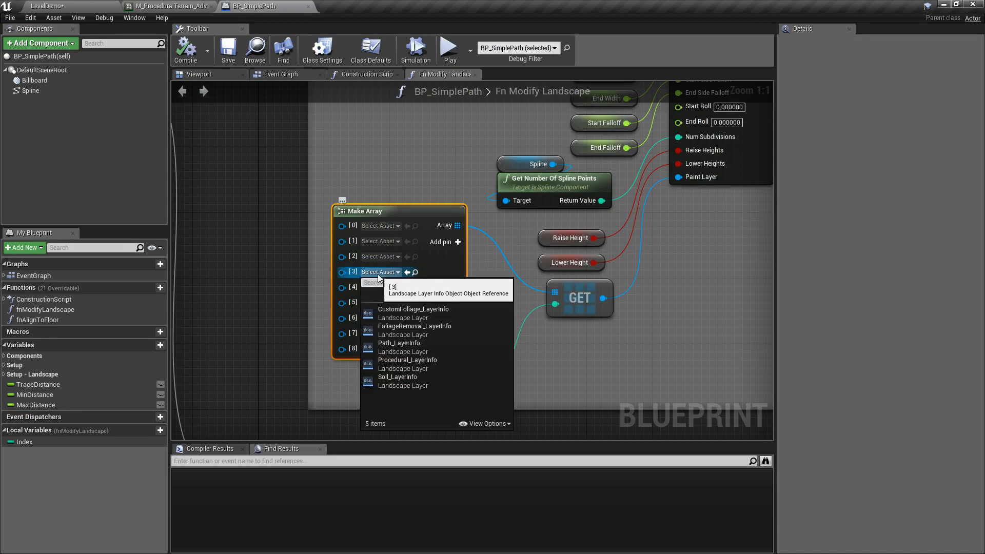
pyautogui.click(402, 381)
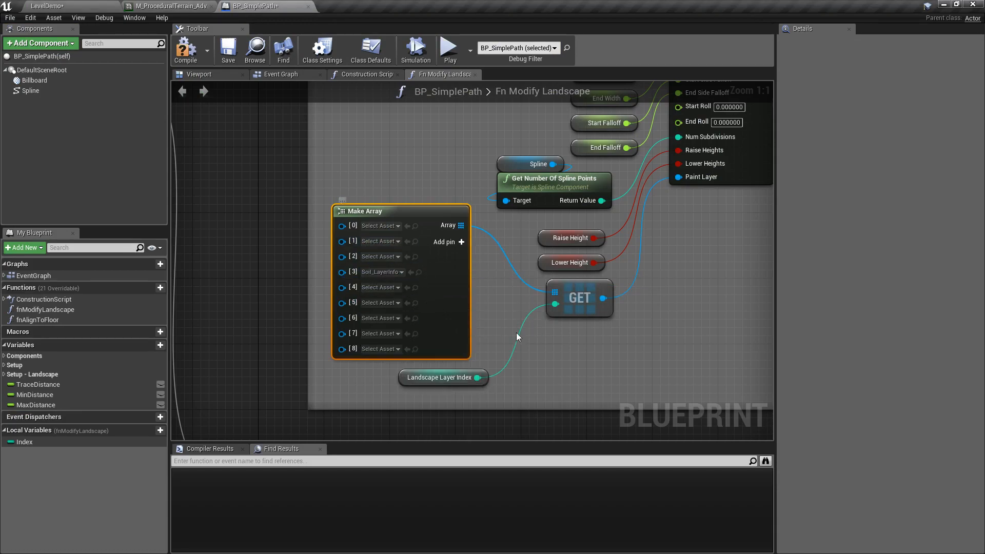
pyautogui.click(186, 52)
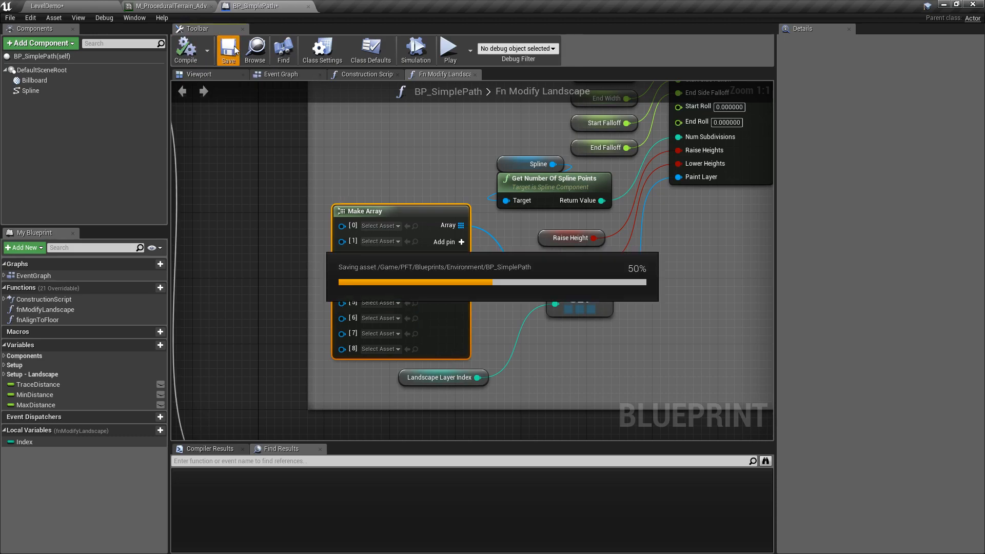
# Set the Landscape Layer Index of the level's BP_SimplePath actor to 3 and run its Modify Landscape function.
pyautogui.click(87, 6)
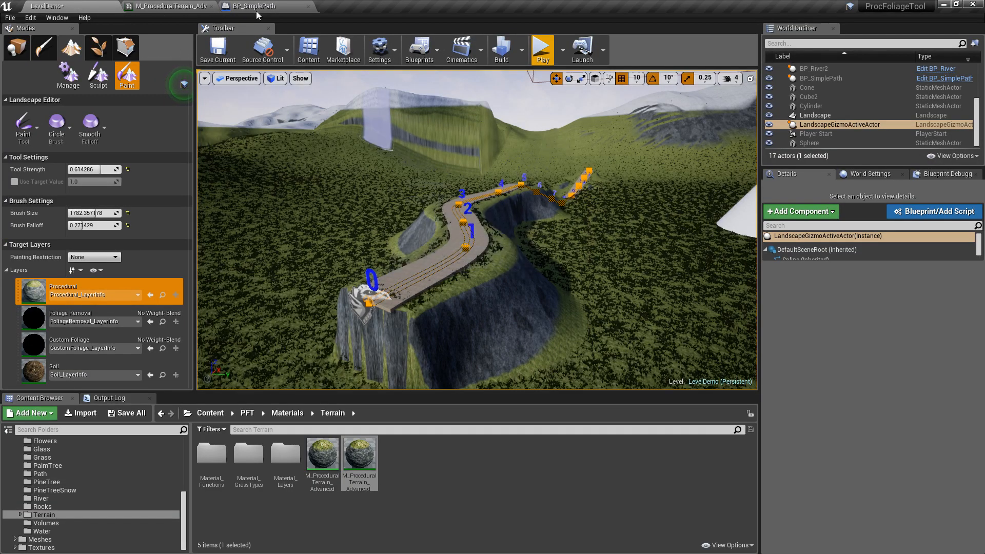
pyautogui.hotkey('shift', '1')
pyautogui.click(449, 264)
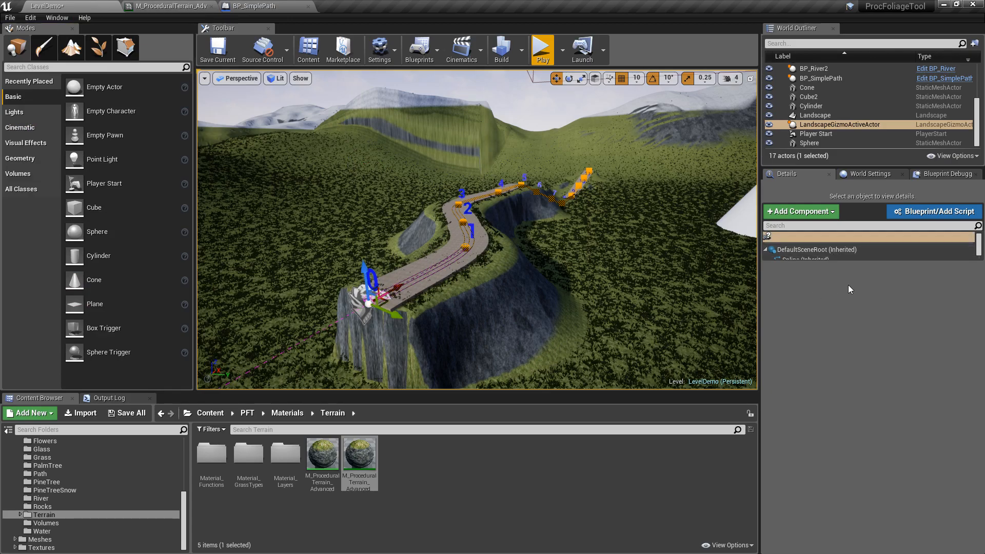
pyautogui.scroll(2, 892, 146)
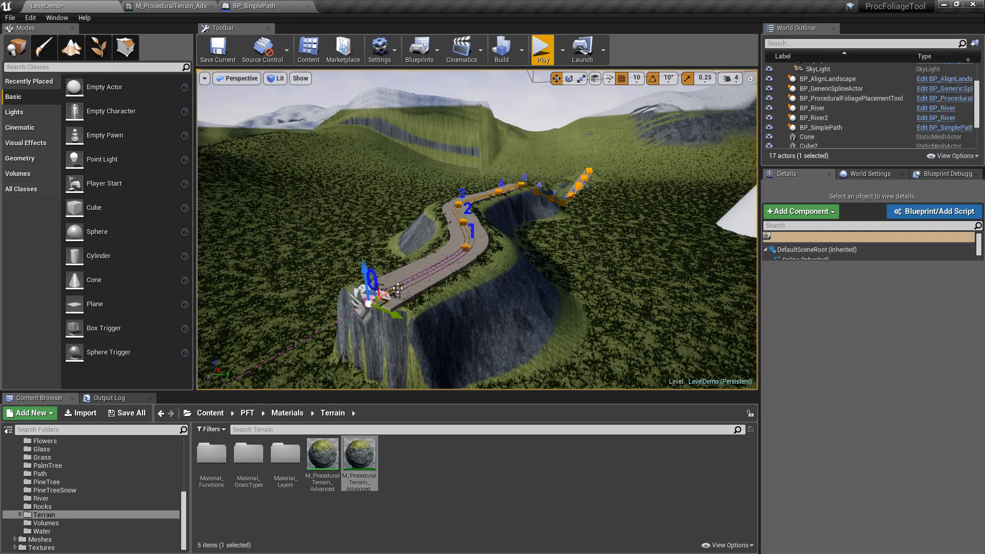
pyautogui.click(584, 232)
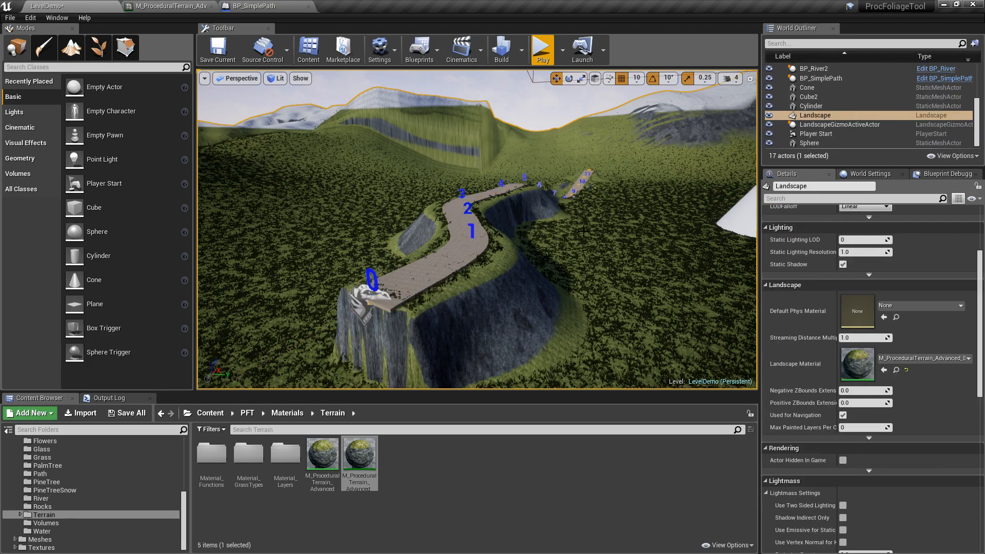
pyautogui.click(421, 285)
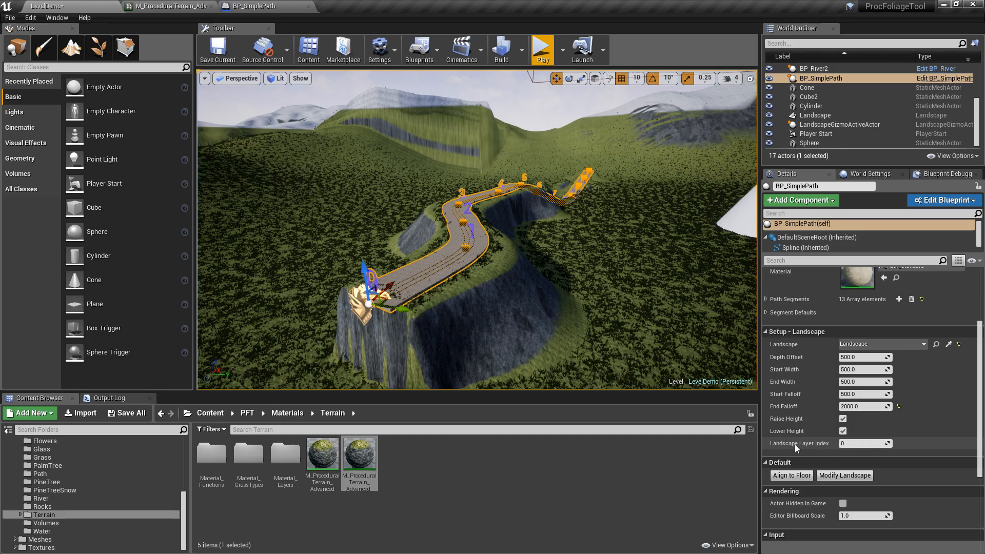
pyautogui.click(850, 444)
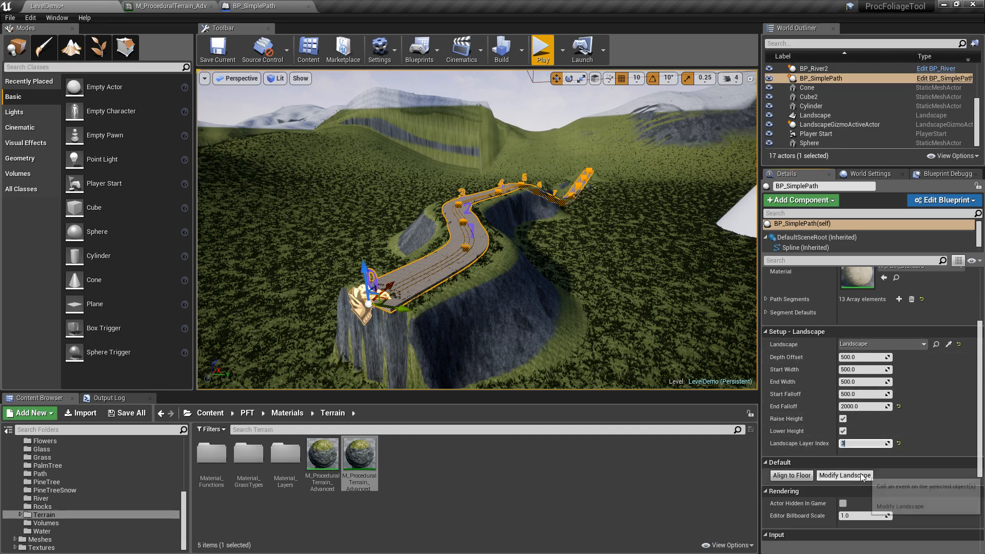
pyautogui.click(845, 475)
# Raise the BP_SimplePath actor above the terrain and inspect the landscape painted beneath it.
pyautogui.press('w')
pyautogui.moveTo(603, 226); pyautogui.dragTo(487, 252, button='right')
pyautogui.press('a')
pyautogui.press('w')
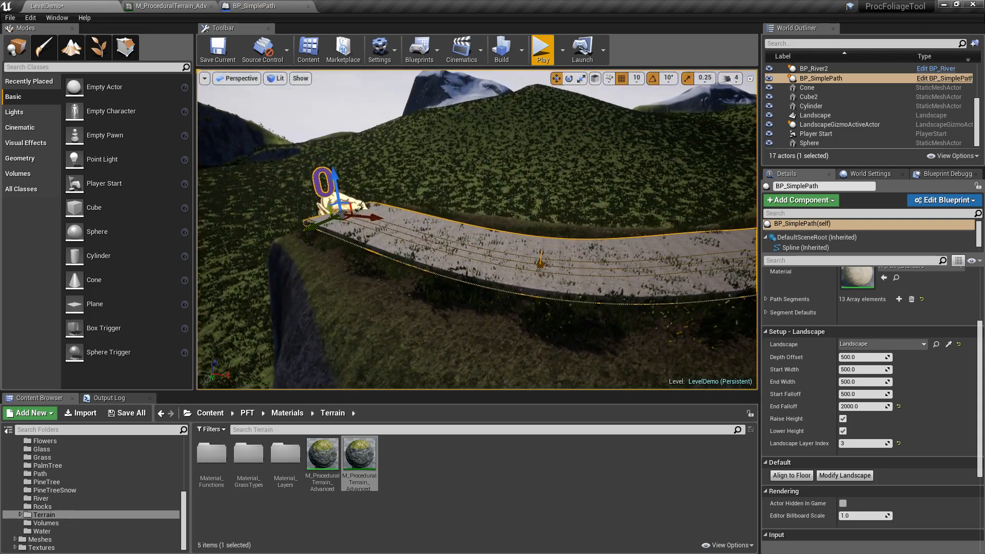
pyautogui.moveTo(340, 177); pyautogui.dragTo(325, 99)
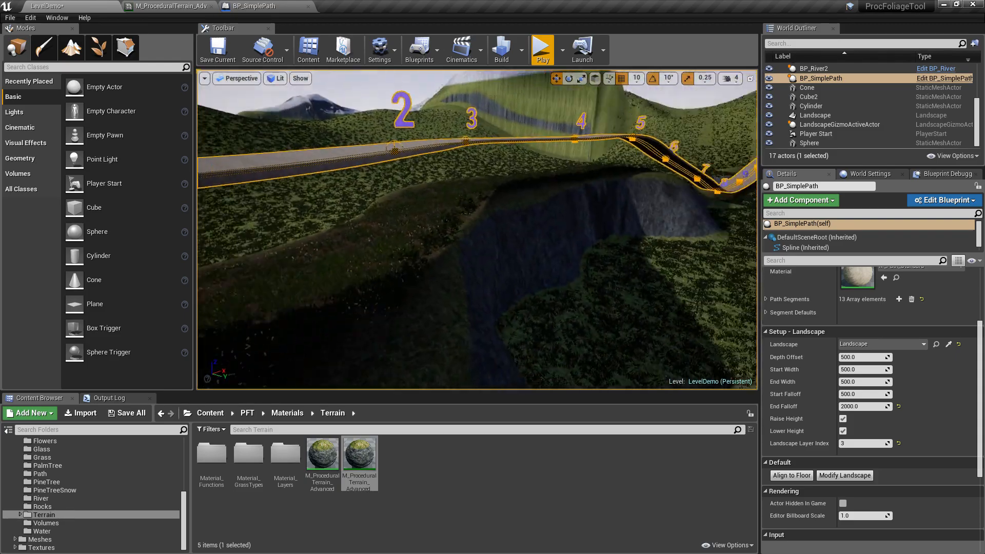
pyautogui.moveTo(477, 231); pyautogui.dragTo(490, 223, button='right')
pyautogui.press('a')
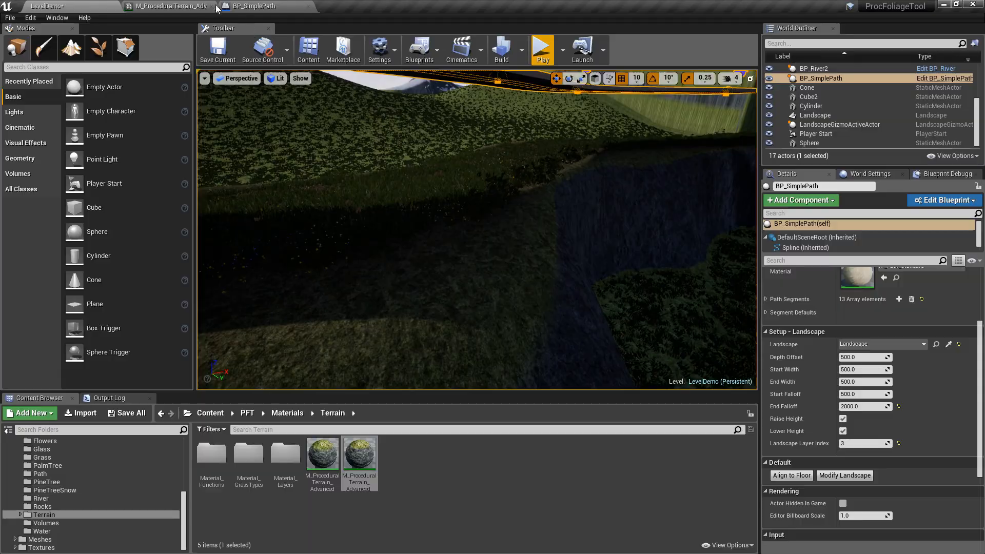
# Float the M_ProceduralTerrain_Advanced_Standard editor over the level and switch its Grass Factor override off and back on to refresh the grass.
pyautogui.click(183, 3)
pyautogui.moveTo(143, 2); pyautogui.dragTo(452, 89)
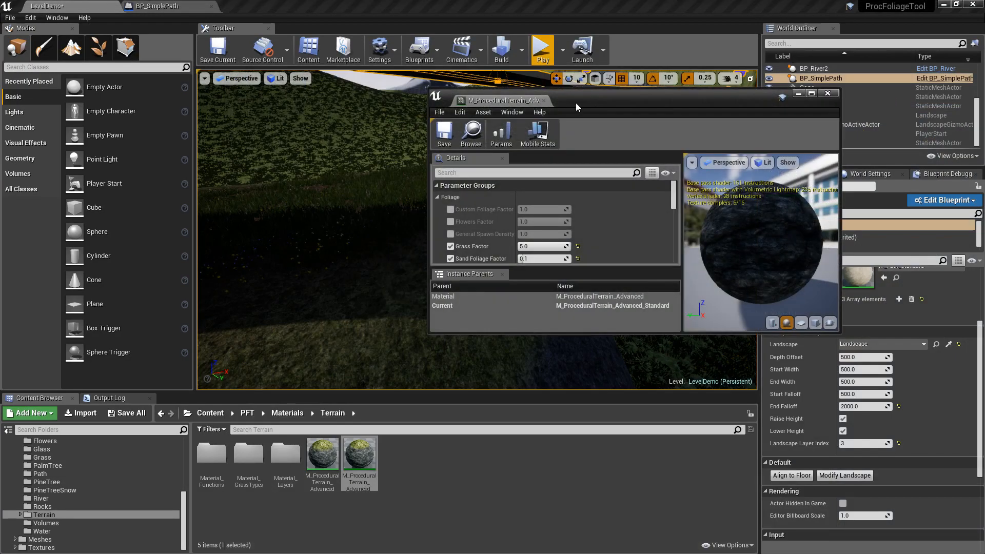
pyautogui.moveTo(652, 99); pyautogui.dragTo(767, 37)
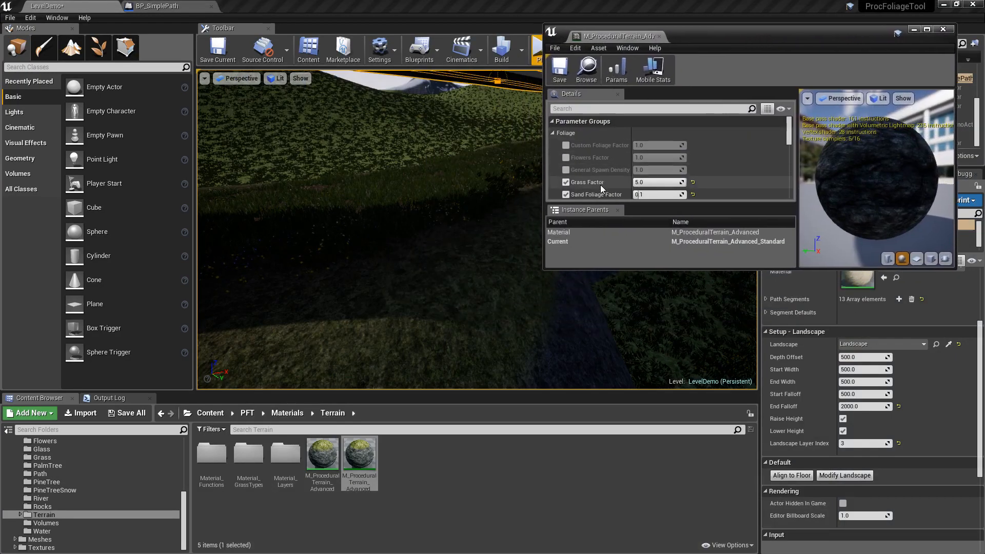
pyautogui.scroll(-3, 600, 184)
pyautogui.click(566, 150)
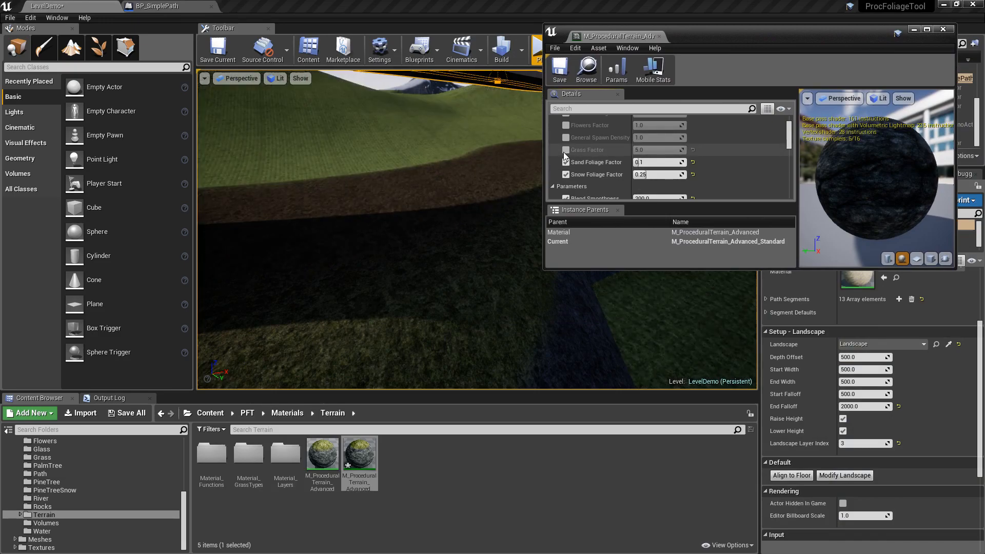
pyautogui.click(566, 149)
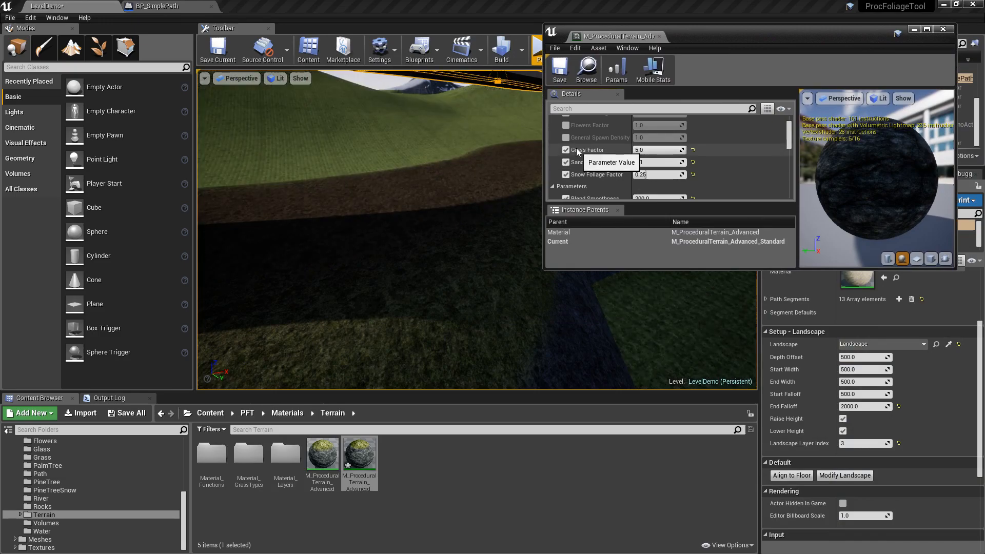
# Save the terrain material instance, dock its editor with the other editors again and return to the level.
pyautogui.click(560, 69)
pyautogui.moveTo(615, 37); pyautogui.dragTo(267, 6)
pyautogui.click(80, 10)
# Lower the BP_SimplePath actor back onto the raised terrain and inspect the painted strip along the path.
pyautogui.moveTo(477, 231); pyautogui.dragTo(364, 279, button='right')
pyautogui.press('s')
pyautogui.press('d')
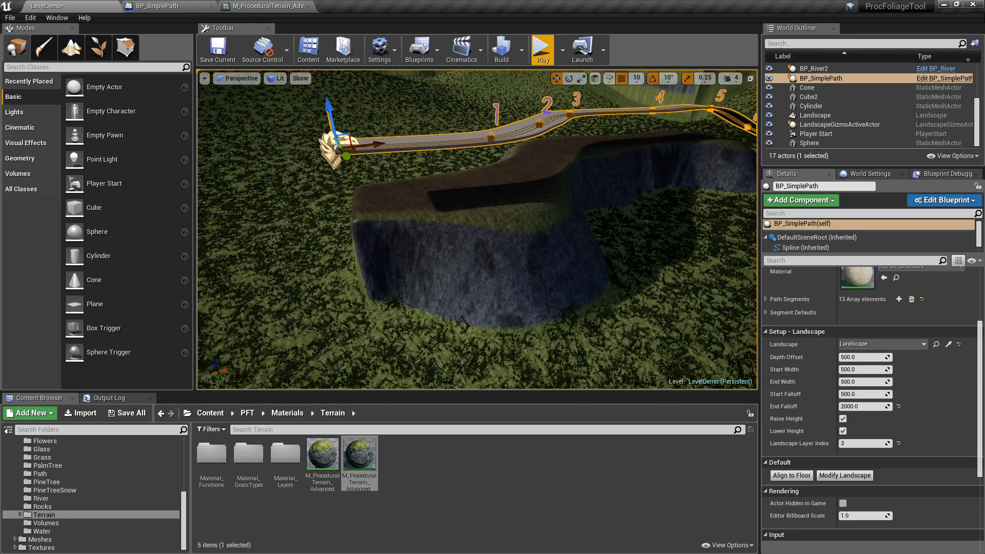
pyautogui.moveTo(327, 101); pyautogui.dragTo(328, 166)
pyautogui.moveTo(328, 166); pyautogui.dragTo(313, 184, button='right')
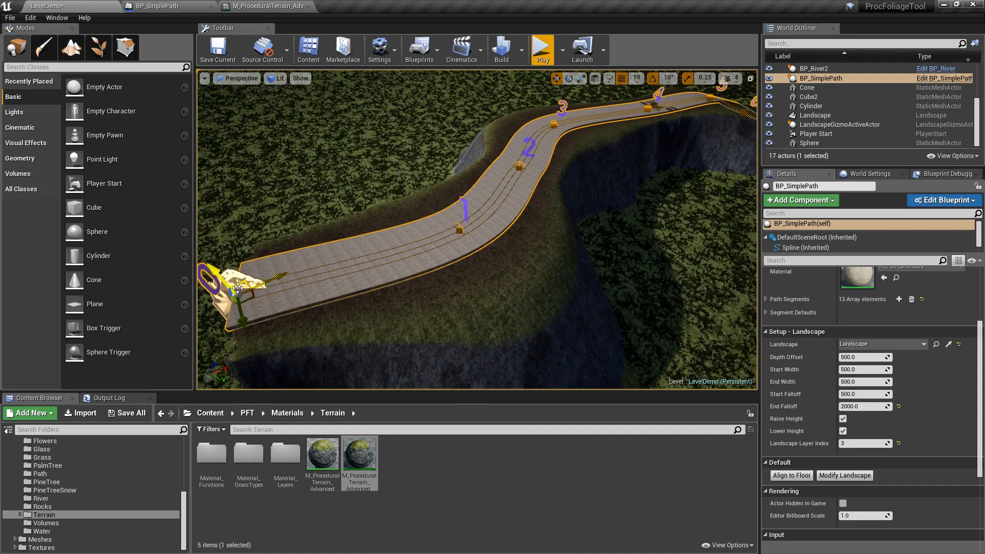
pyautogui.moveTo(465, 236); pyautogui.dragTo(567, 235, button='right')
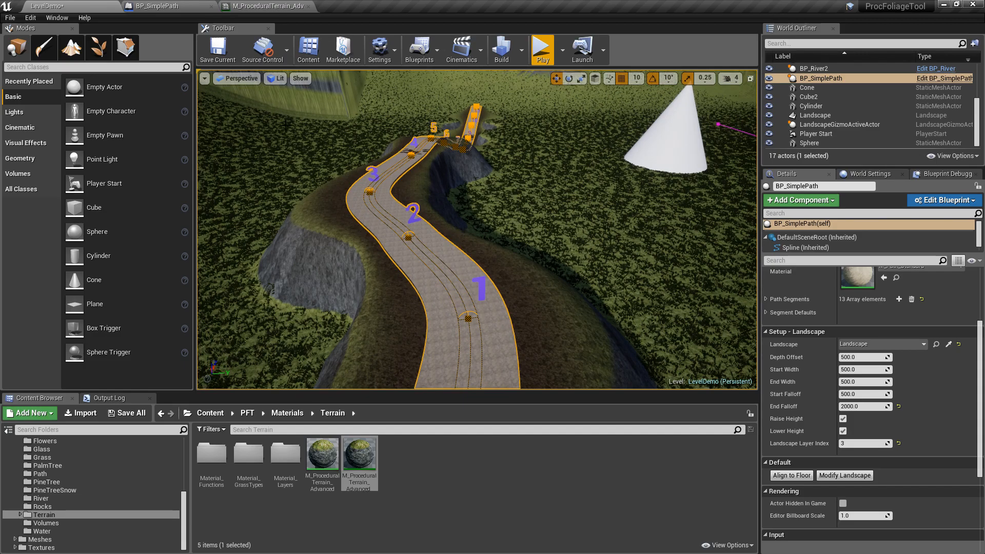
# Examine how the Make Array entries and the Landscape Layer Index variable feed the Paint Layer input in BP_SimplePath.
pyautogui.click(170, 9)
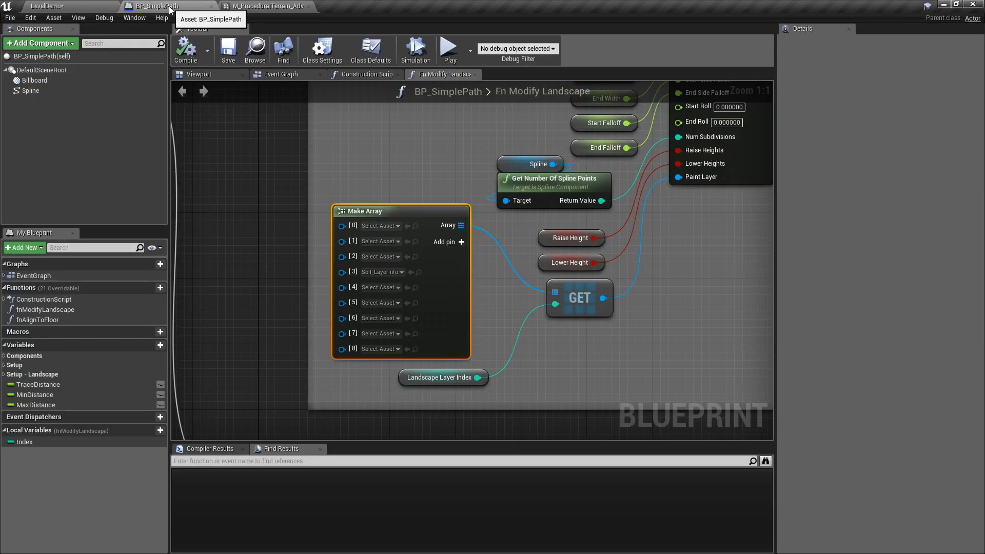
pyautogui.click(104, 9)
pyautogui.click(160, 8)
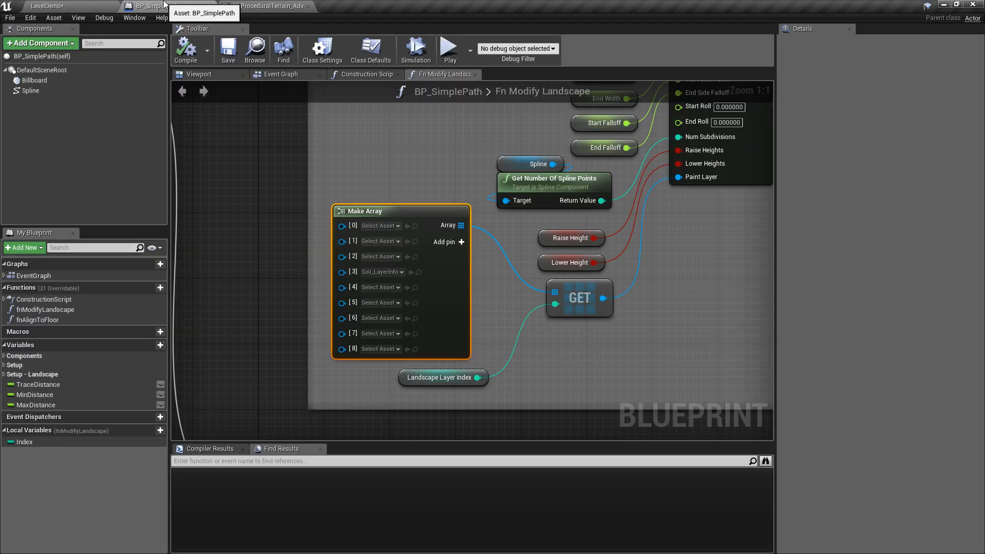
pyautogui.moveTo(322, 131); pyautogui.dragTo(387, 161, button='right')
pyautogui.scroll(-2, 387, 163)
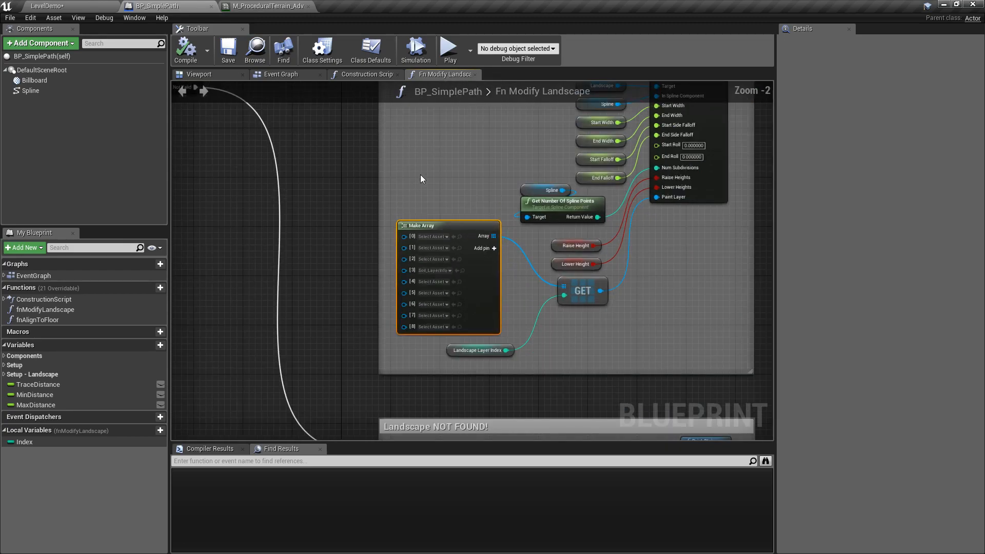
pyautogui.moveTo(420, 178); pyautogui.dragTo(369, 105, button='right')
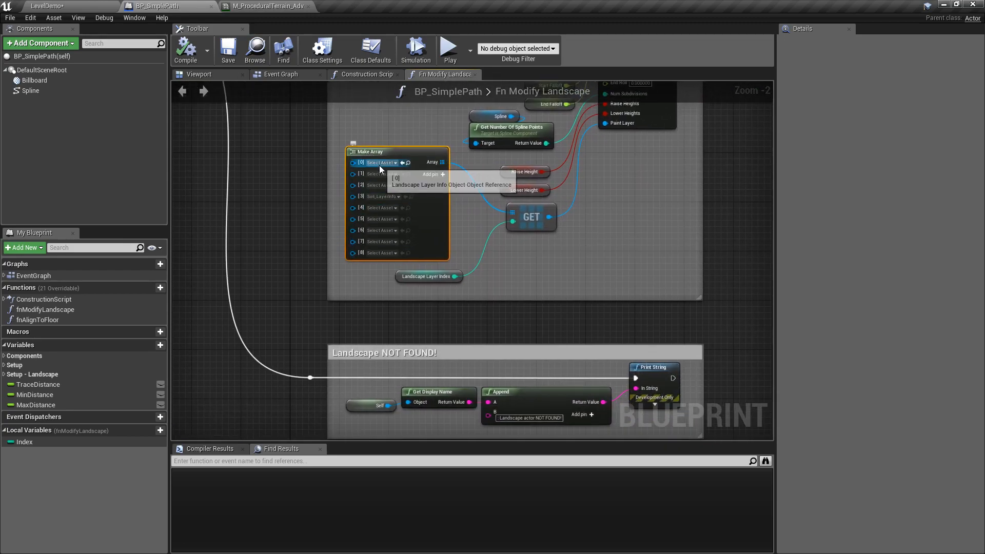
pyautogui.scroll(2, 401, 185)
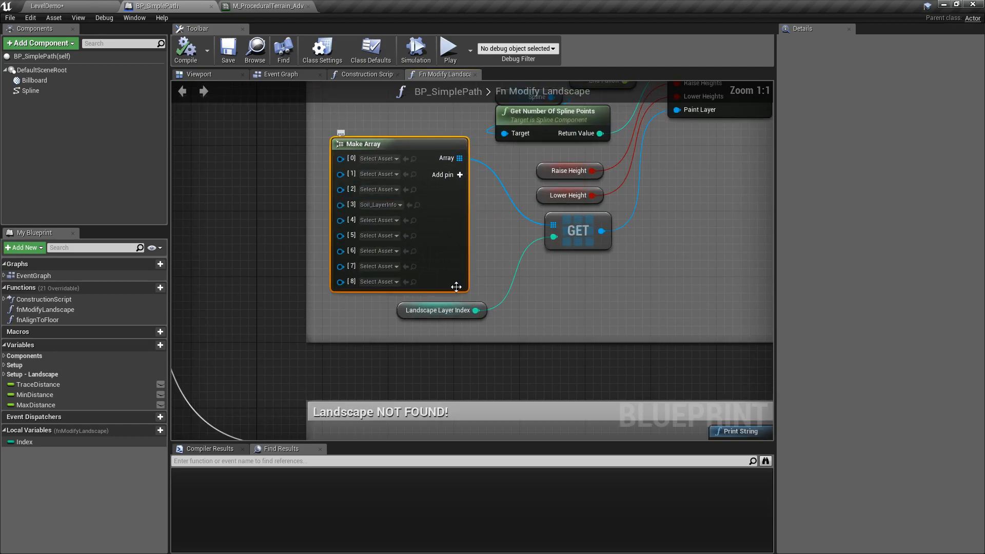
pyautogui.click(408, 311)
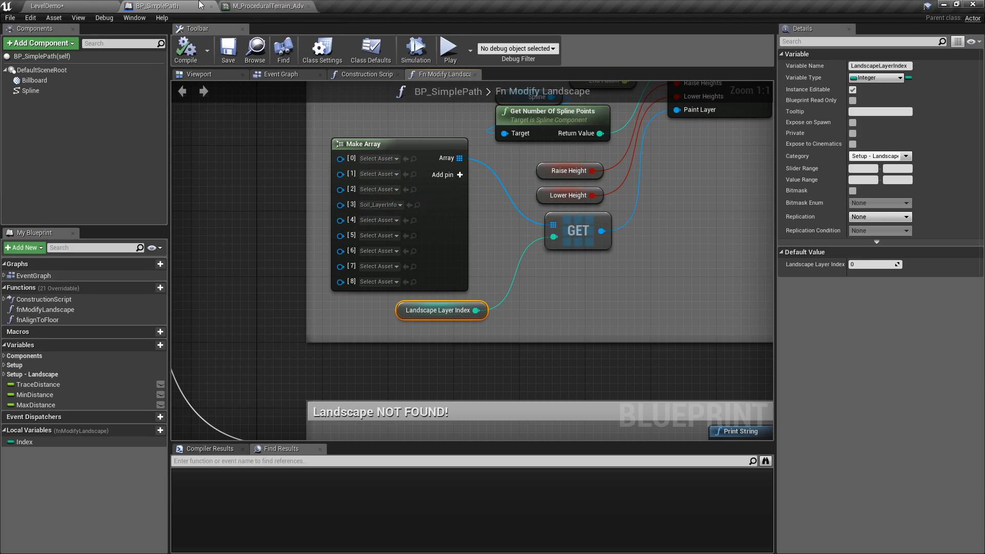
# Review the landscape's target layers in Landscape Paint mode, including Foliage Removal, against the path's Landscape Layer Index, then return to Place mode.
pyautogui.click(258, 6)
pyautogui.click(49, 6)
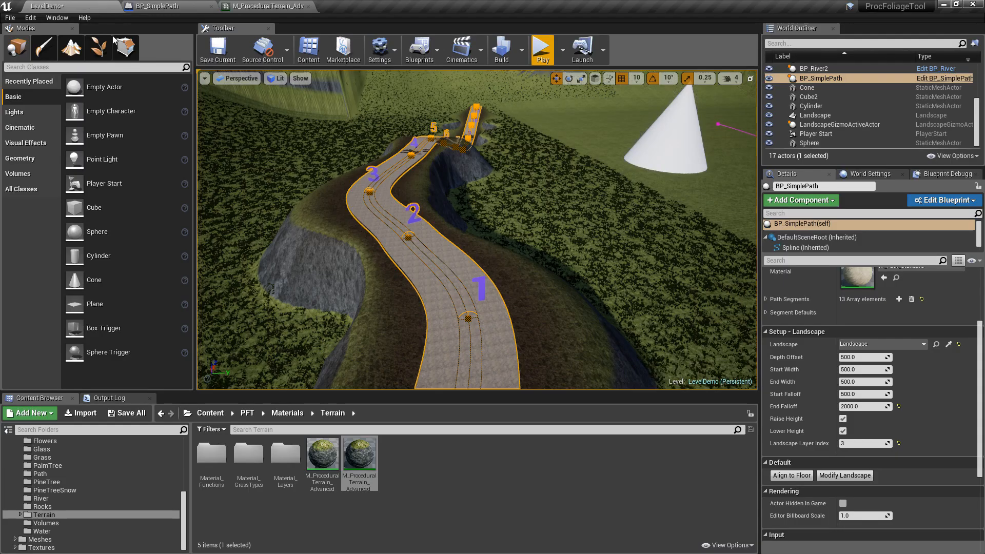
pyautogui.click(77, 48)
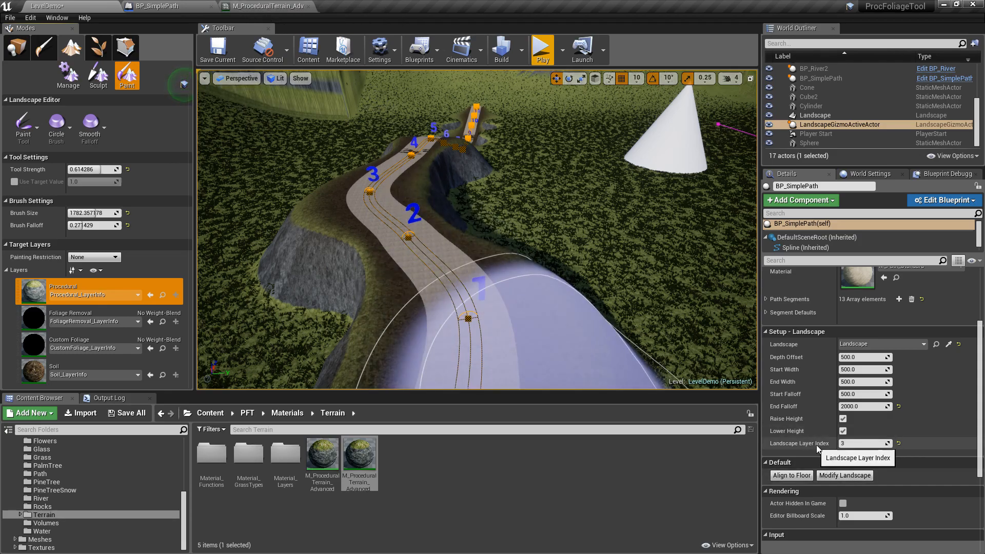
pyautogui.click(17, 46)
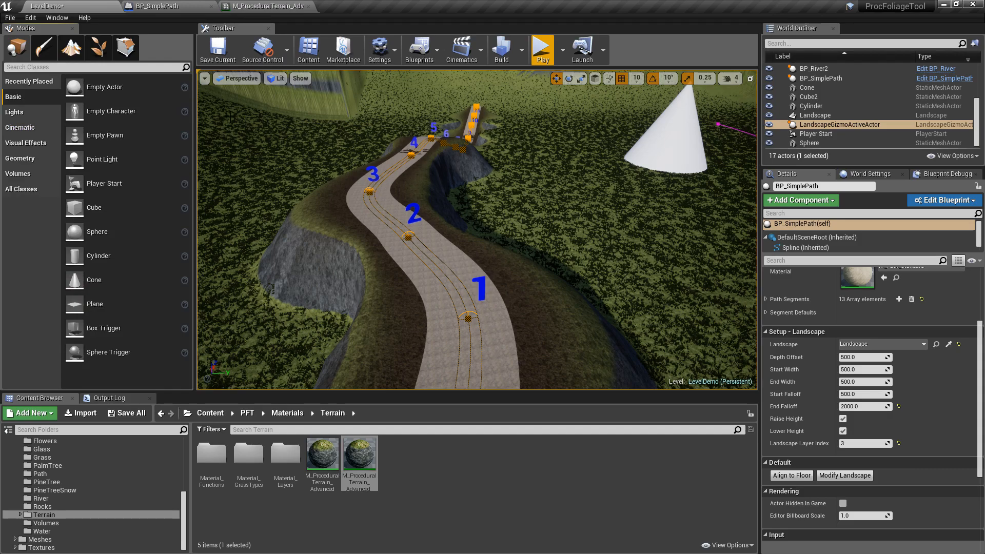
pyautogui.click(72, 47)
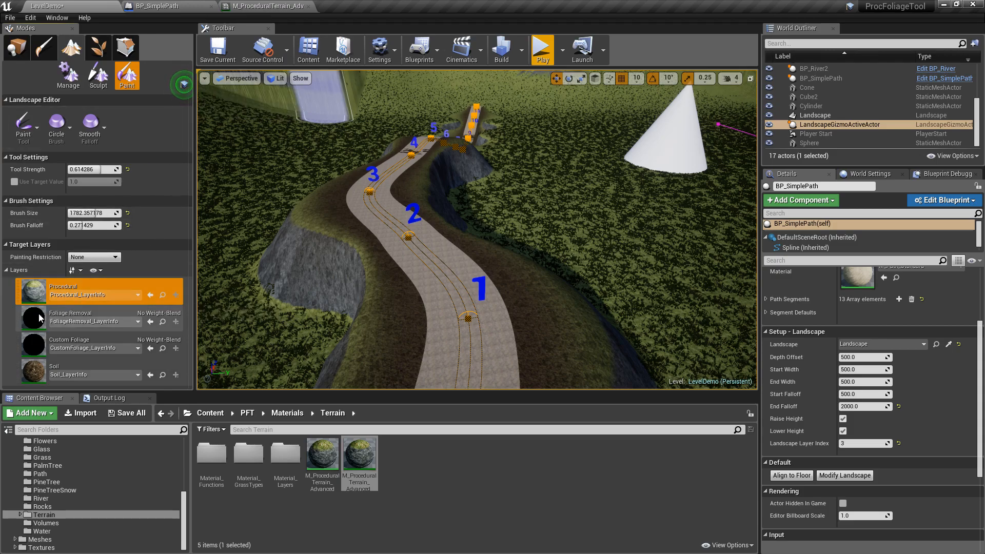
pyautogui.click(71, 322)
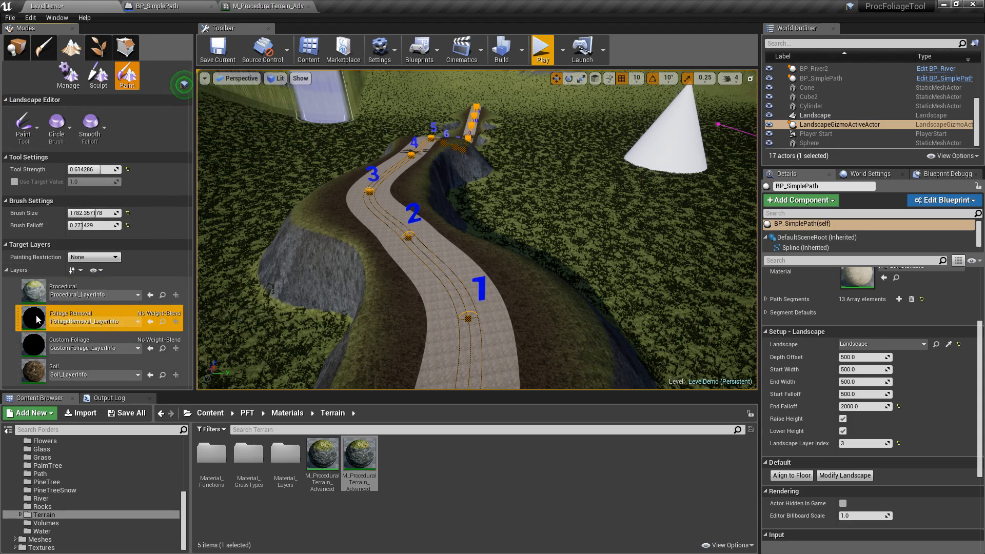
pyautogui.click(17, 46)
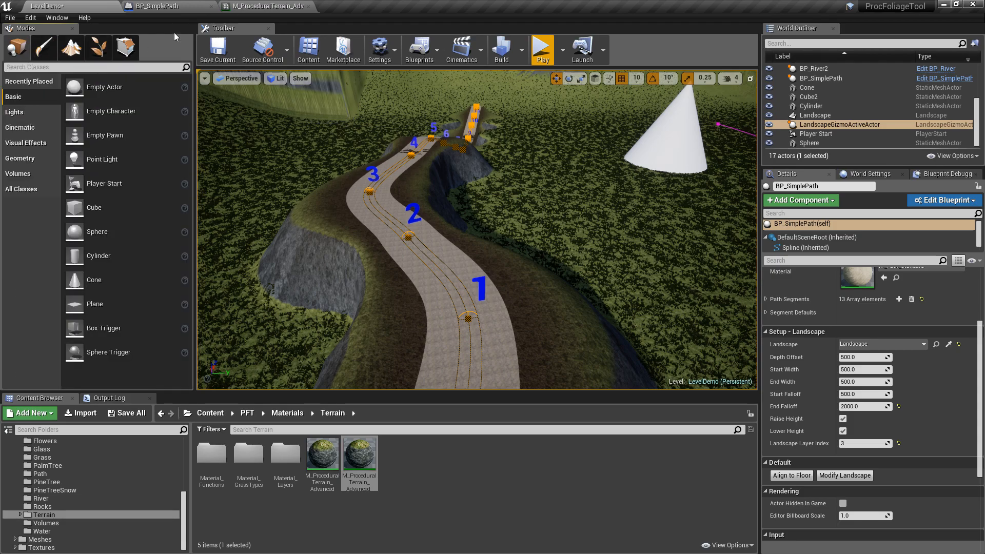
# Move the Landscape Layer Index node closer to the Make Array node, then save and close BP_SimplePath and return to the level.
pyautogui.click(206, 10)
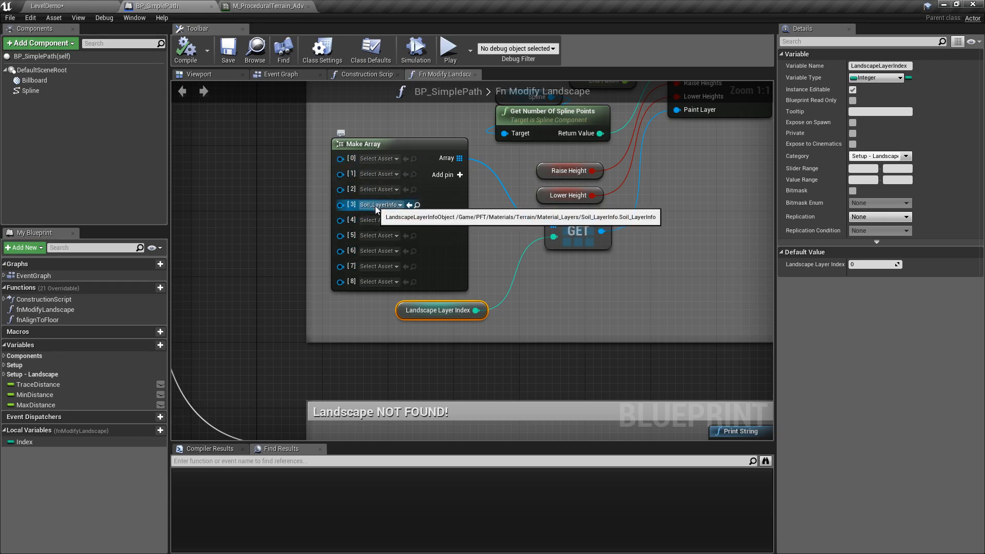
pyautogui.moveTo(403, 306); pyautogui.dragTo(385, 299)
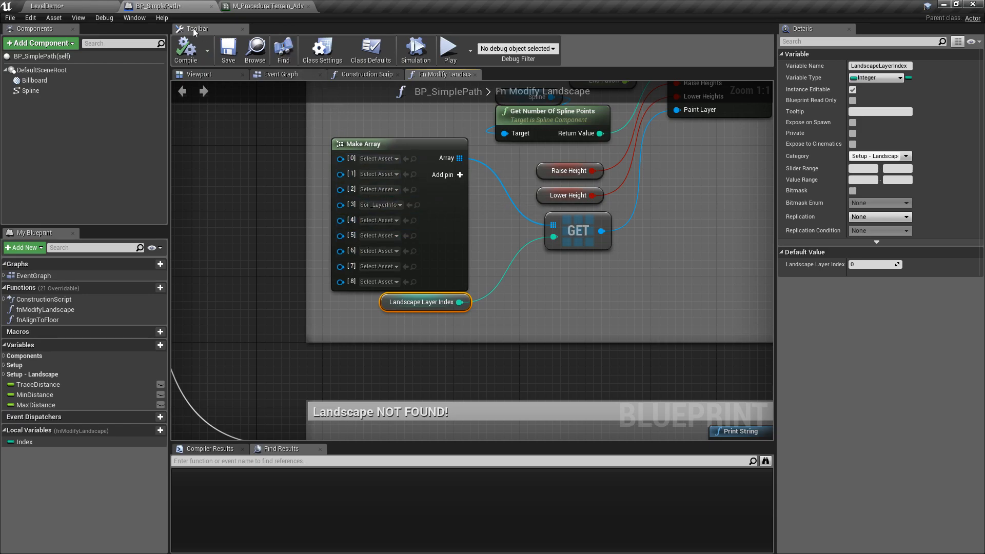
pyautogui.click(226, 51)
pyautogui.click(211, 7)
pyautogui.click(49, 5)
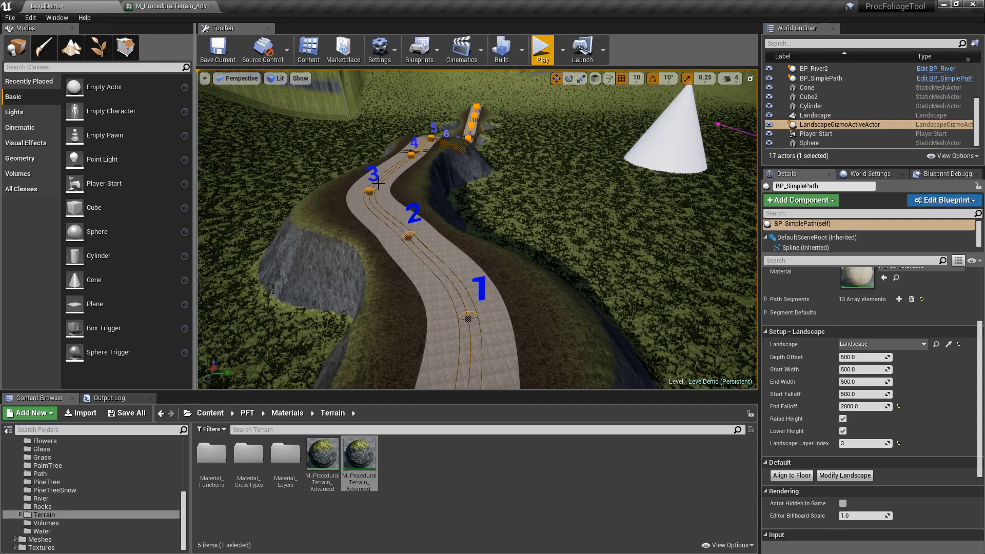
pyautogui.moveTo(556, 228)
pyautogui.mouseDown(button='right')
pyautogui.moveTo(472, 217)
pyautogui.moveTo(562, 234)
pyautogui.moveTo(555, 228)
pyautogui.mouseUp(button='right')
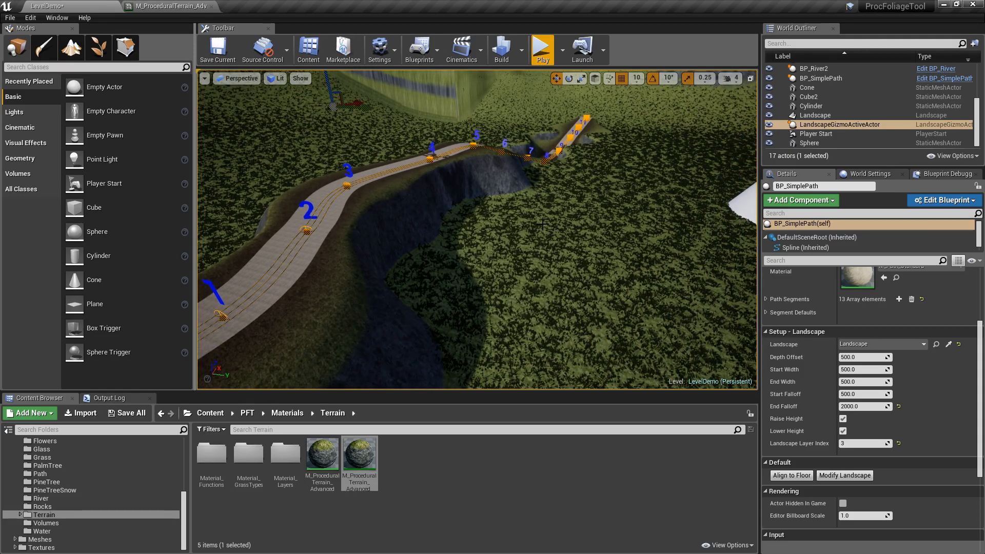
pyautogui.click(528, 216)
pyautogui.moveTo(483, 203); pyautogui.dragTo(392, 102, button='right')
# Switch to the PFT_Tutorial_6 presentation in PowerPoint and highlight the Toggle Entity Types bullet on the Tutorial Coverage slide.
pyautogui.hotkey('alt', 'Tab')
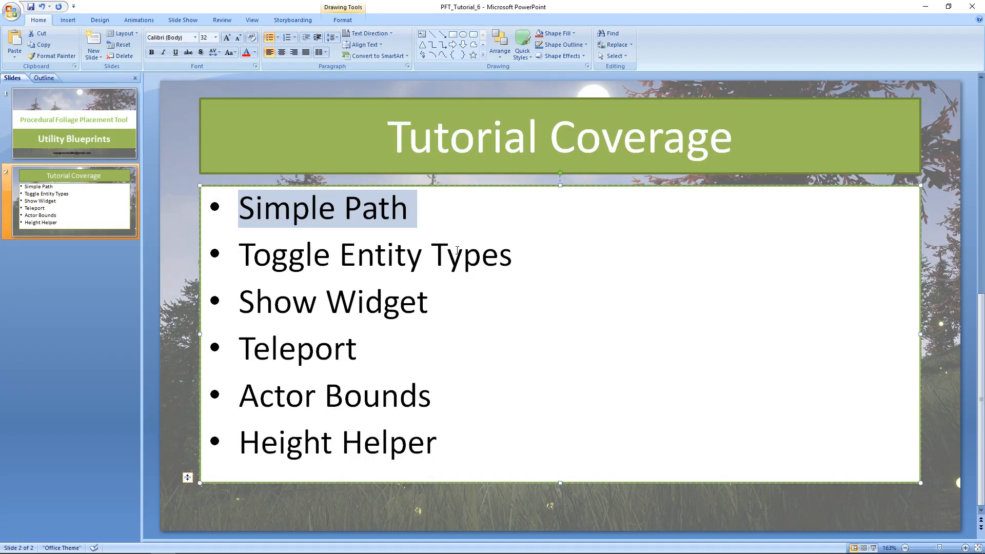
pyautogui.click(447, 253)
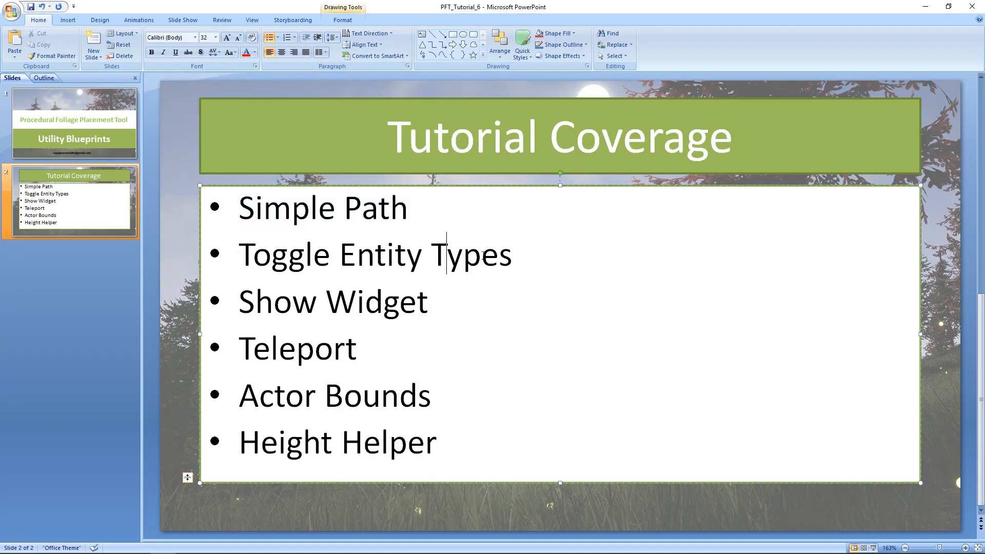
pyautogui.moveTo(511, 255); pyautogui.dragTo(290, 245)
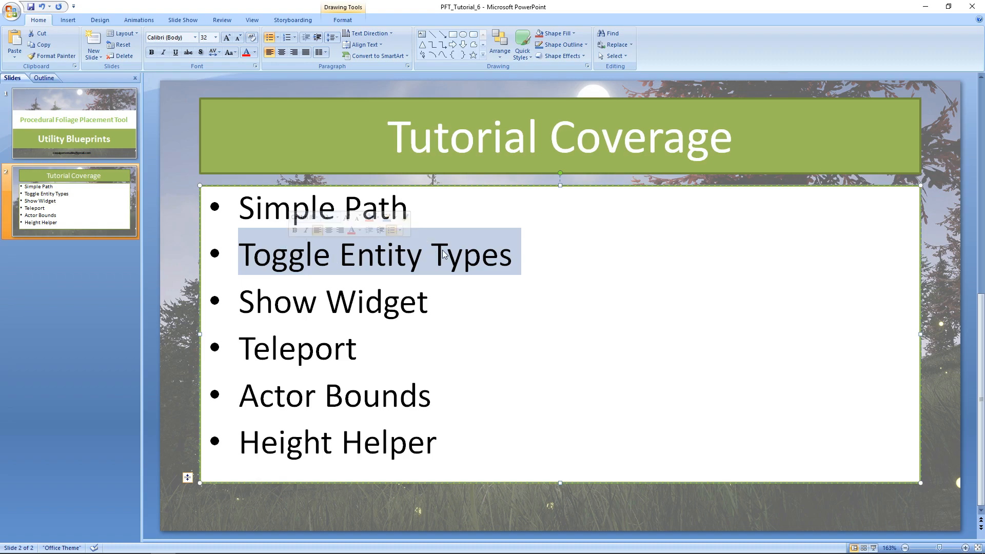
# Switch back to the Unreal Editor level and select the BP_ProceduralFoliagePlacementTool actor above the landscape.
pyautogui.hotkey('alt', 'Tab')
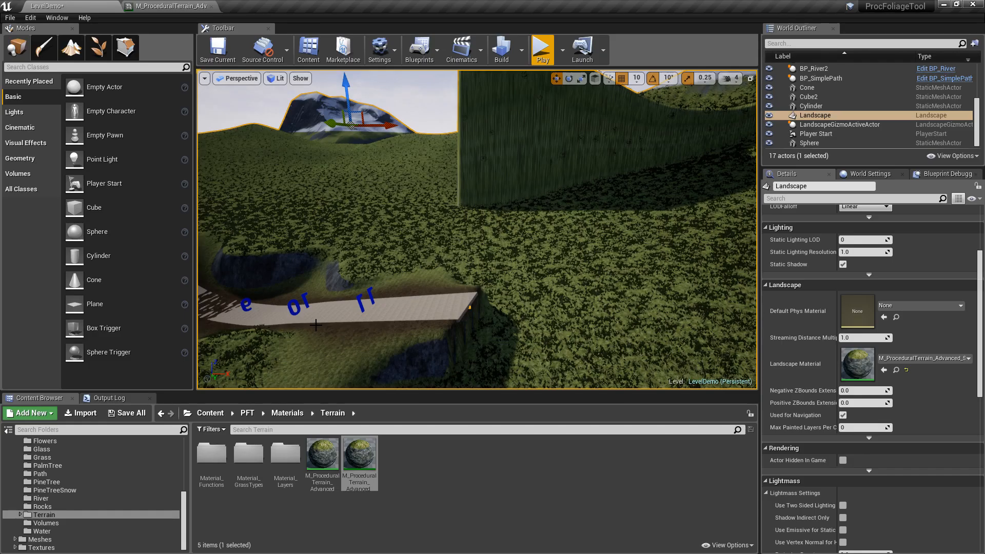
pyautogui.moveTo(477, 231); pyautogui.dragTo(624, 244, button='right')
pyautogui.moveTo(477, 174)
pyautogui.mouseDown(button='right')
pyautogui.moveTo(495, 171)
pyautogui.moveTo(484, 181)
pyautogui.mouseUp(button='right')
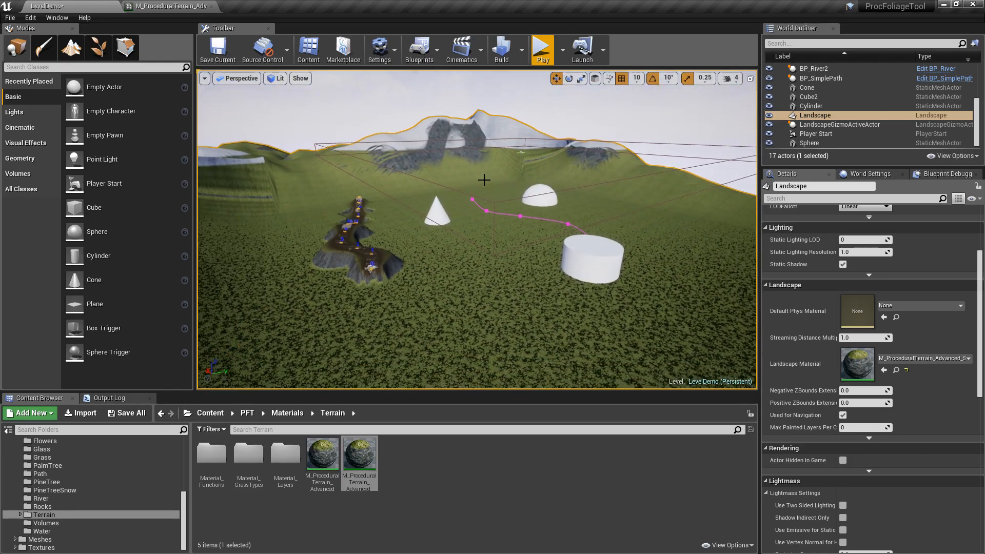
pyautogui.click(520, 152)
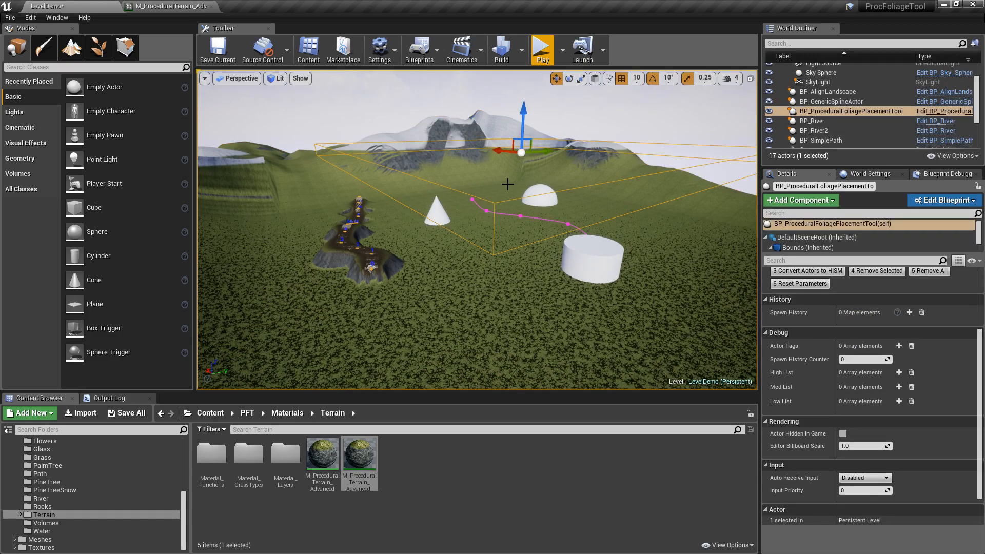
pyautogui.moveTo(546, 179); pyautogui.dragTo(565, 230, button='right')
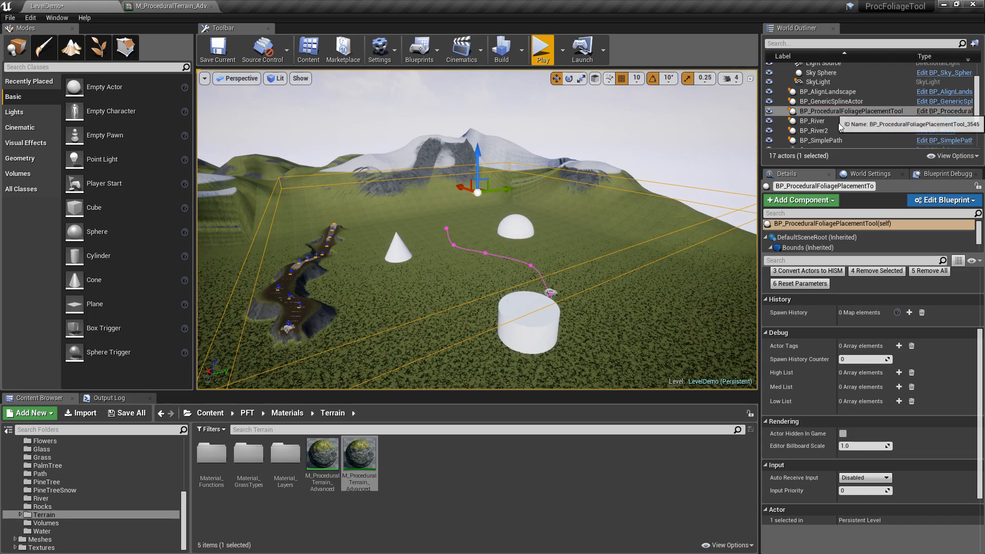
pyautogui.scroll(4, 801, 276)
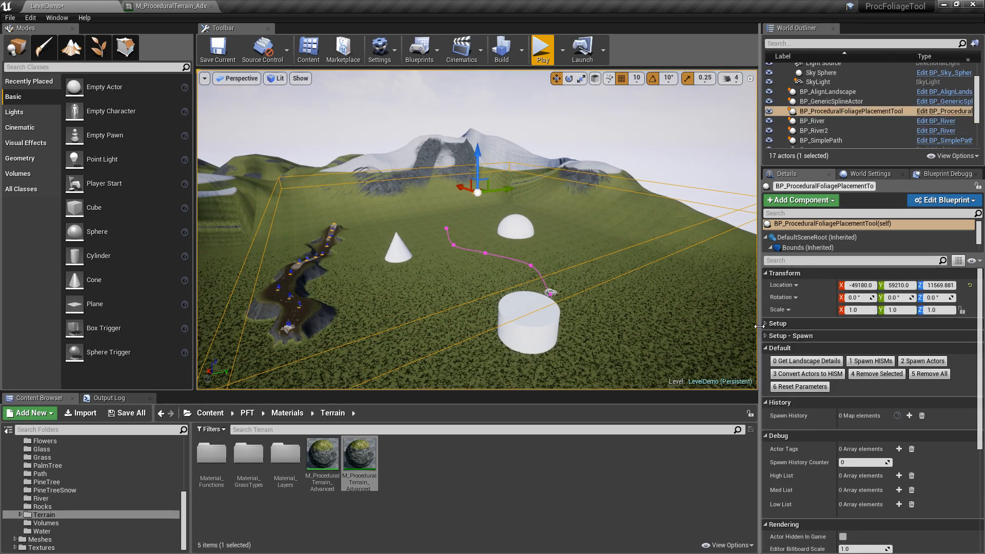
# Clear the Actor (priority) assignment of entry 0 in the placement tool's Actors List, under Setup - Spawn.
pyautogui.click(814, 338)
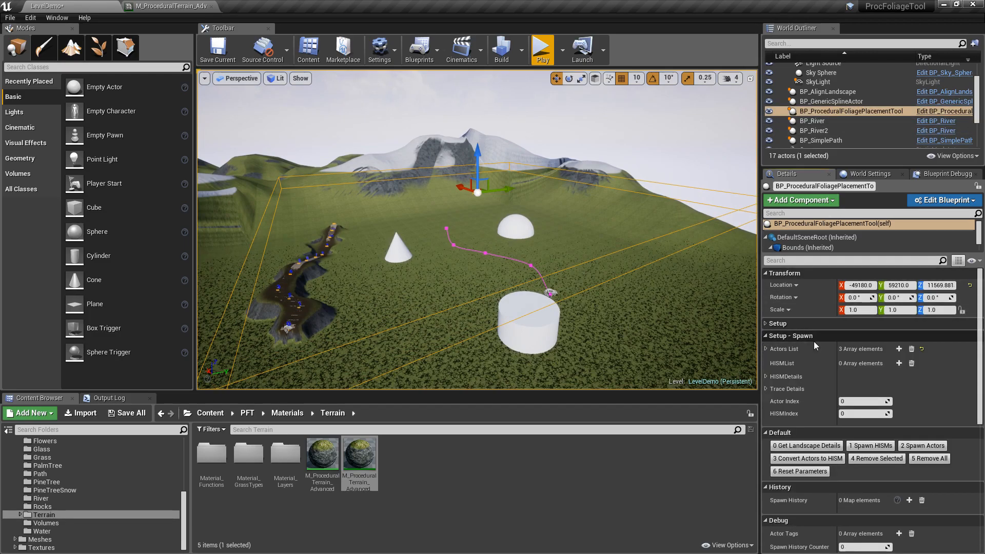
pyautogui.click(766, 350)
pyautogui.click(773, 363)
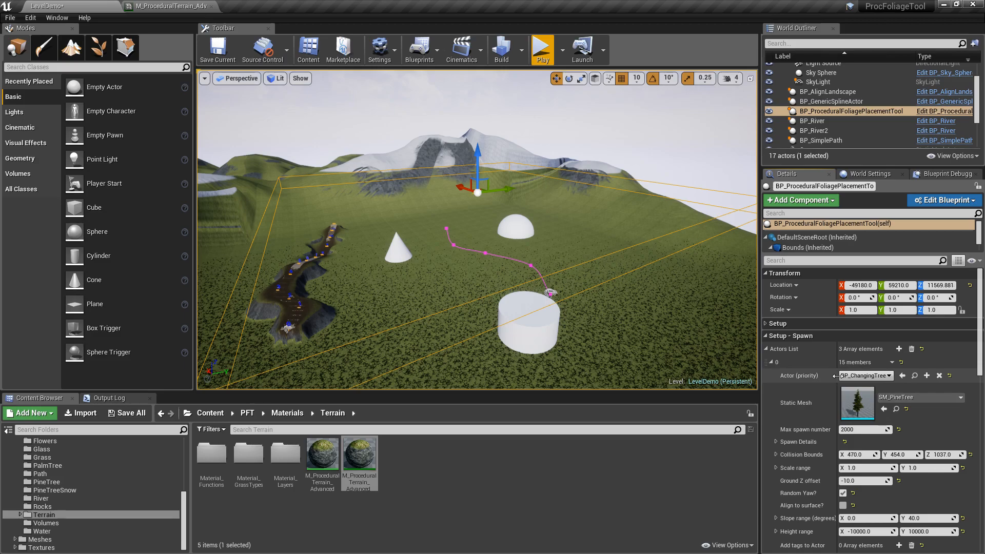
pyautogui.click(939, 375)
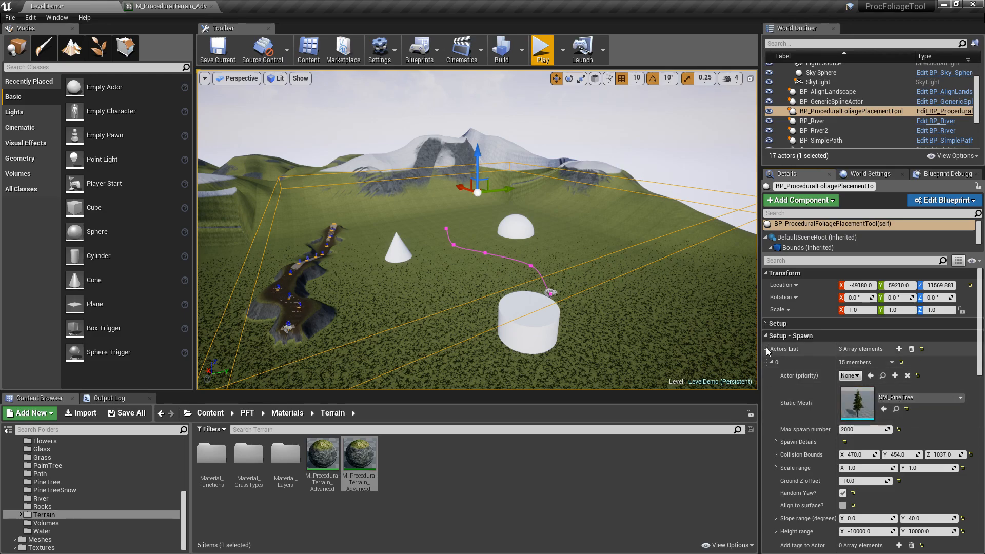
# Check the Spawn Method in entry 0's Spawn Details and run the placement tool's Spawn Actors function.
pyautogui.click(776, 441)
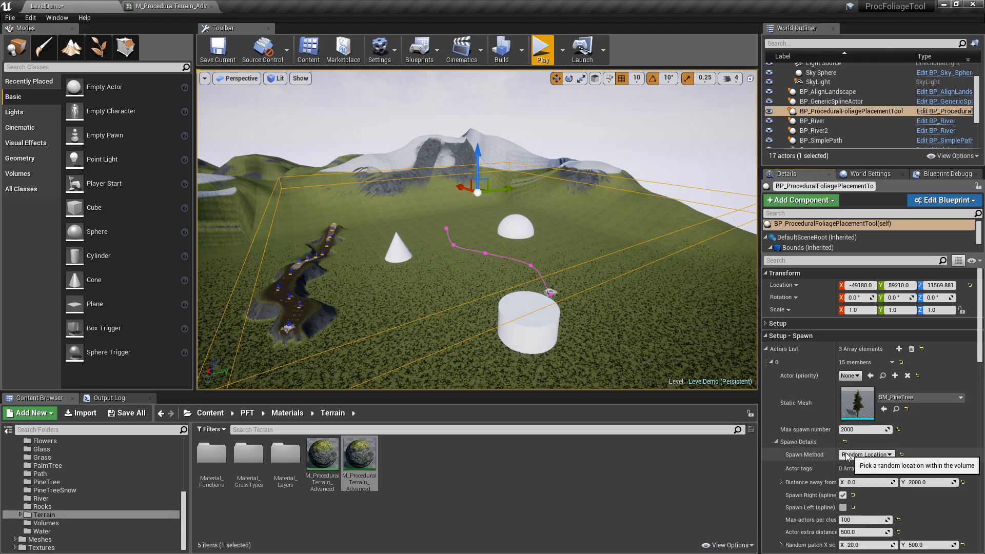
pyautogui.click(772, 363)
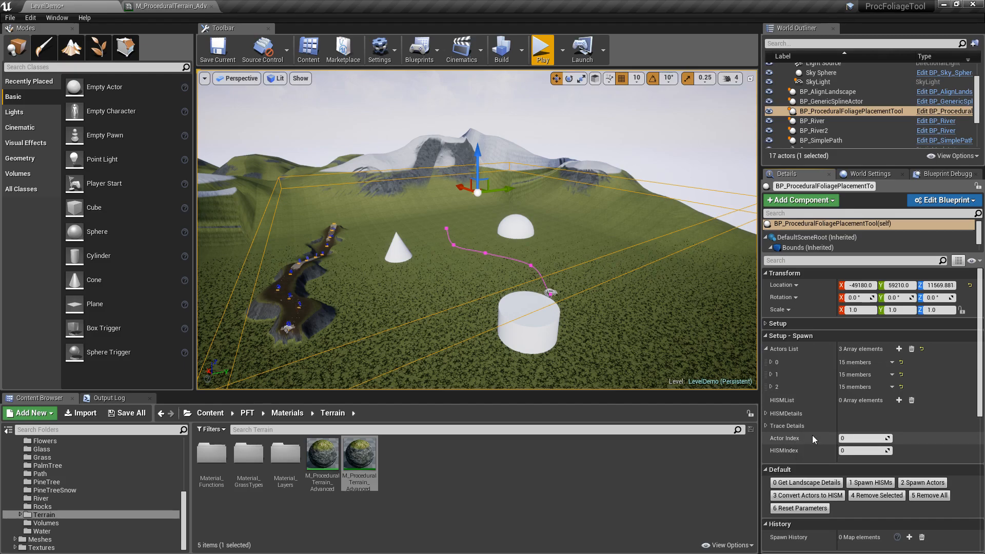
pyautogui.click(922, 483)
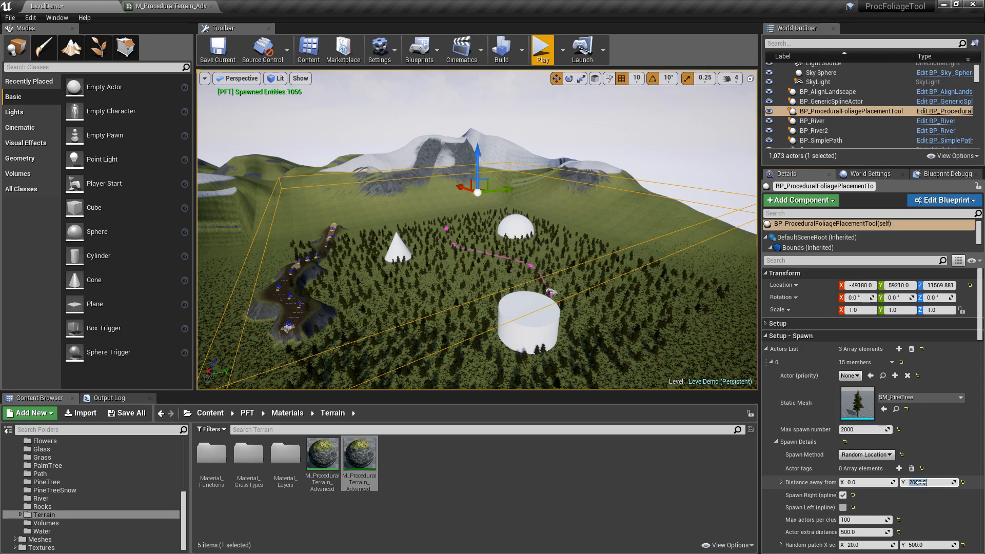
# Inspect the actor tags of BP_SimplePath by filtering its details for "tag", and deselect the path.
pyautogui.press('w')
pyautogui.moveTo(629, 191); pyautogui.dragTo(718, 243, button='right')
pyautogui.press('w')
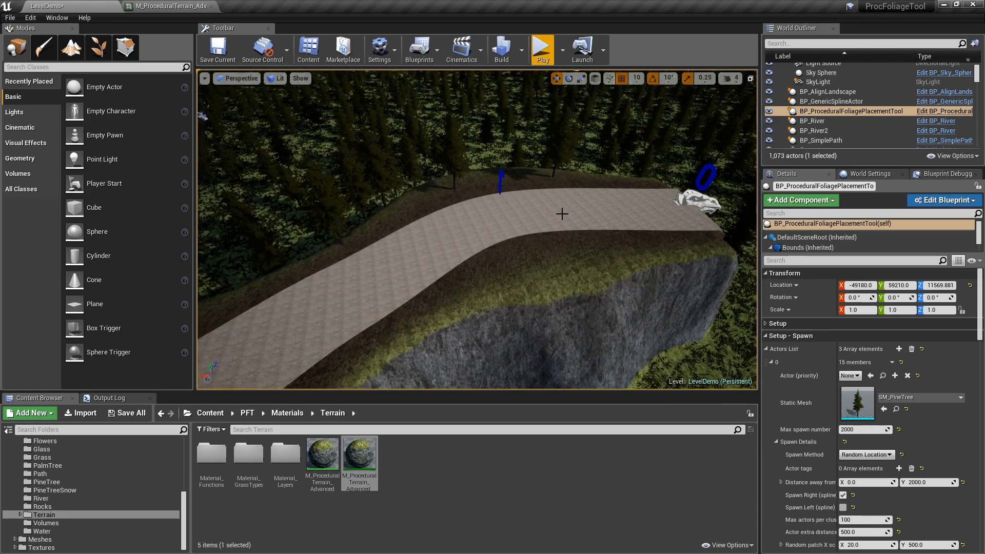
pyautogui.click(500, 218)
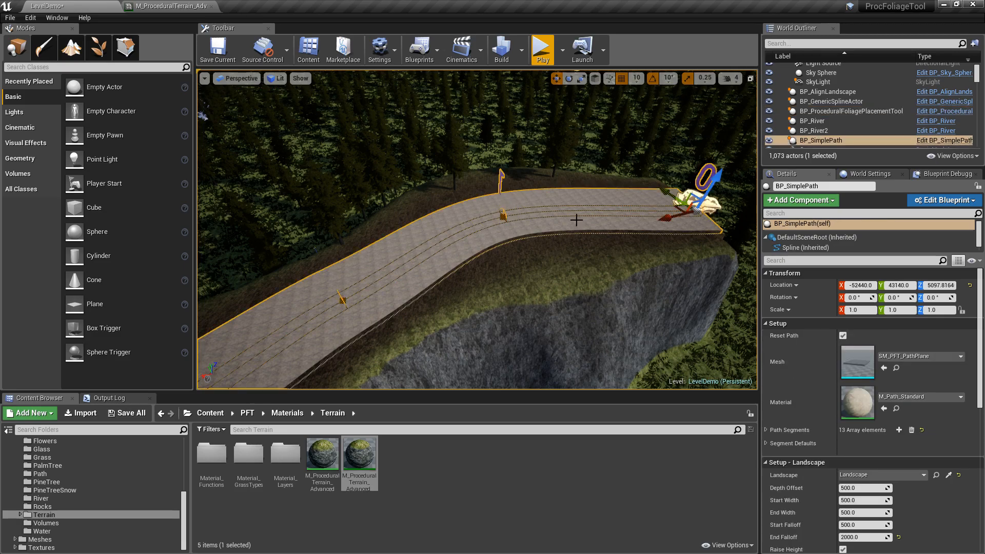
pyautogui.click(792, 260)
pyautogui.write('tag')
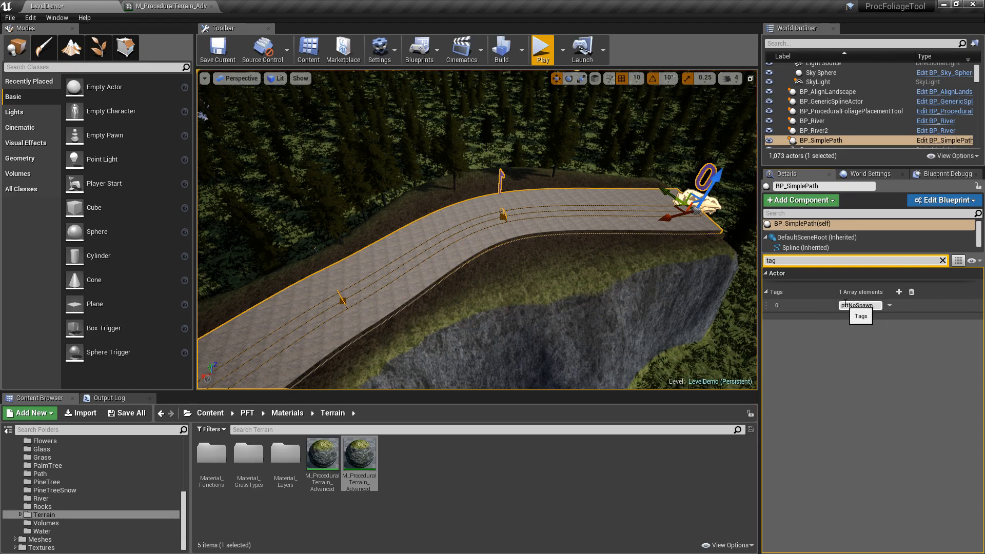
pyautogui.moveTo(655, 193); pyautogui.dragTo(513, 202, button='right')
pyautogui.press('Escape')
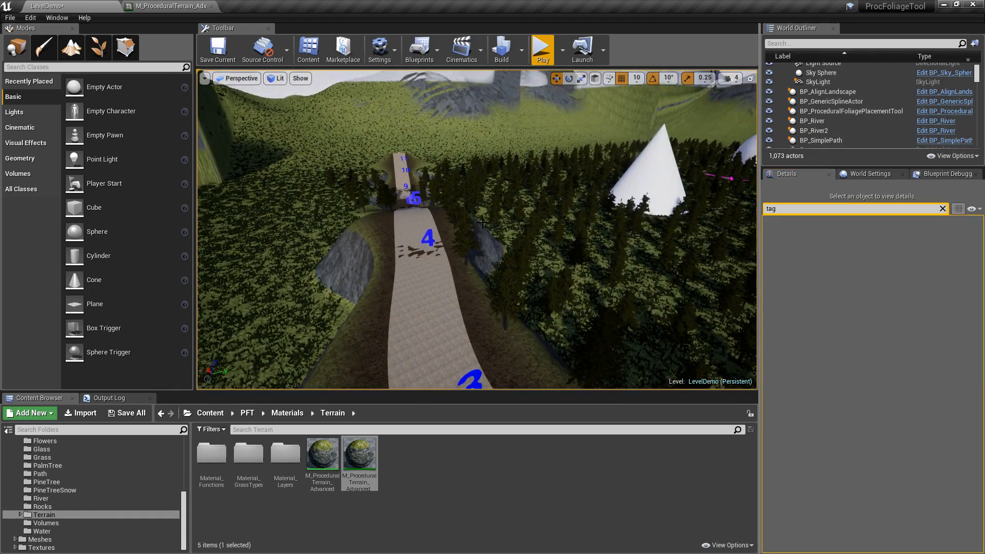
# Reselect BP_ProceduralFoliagePlacementTool, clear the details filter, and run Convert Actors to HISM on the spawned pine trees.
pyautogui.moveTo(446, 212); pyautogui.dragTo(458, 116, button='right')
pyautogui.moveTo(576, 165)
pyautogui.mouseDown(button='right')
pyautogui.moveTo(575, 147)
pyautogui.moveTo(574, 165)
pyautogui.mouseUp(button='right')
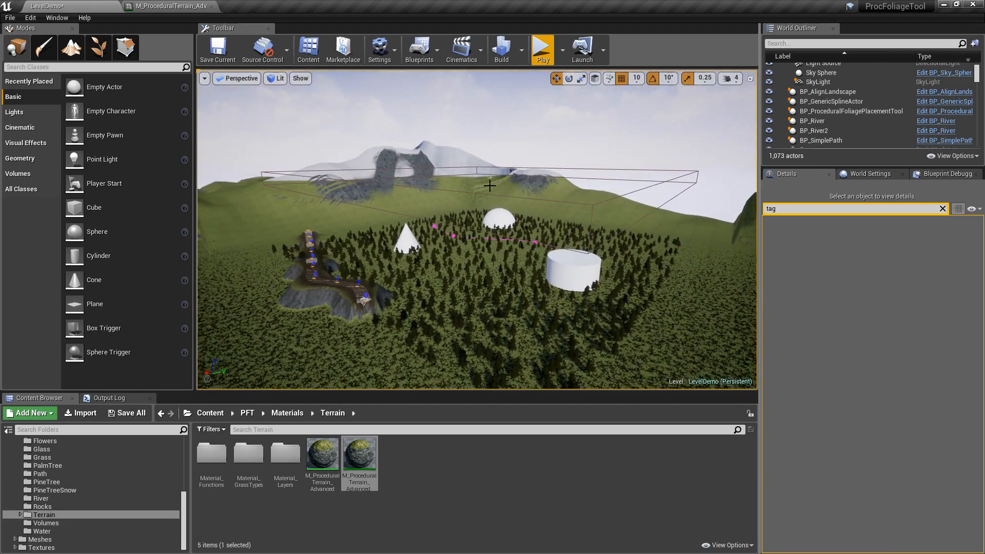
pyautogui.moveTo(490, 180); pyautogui.dragTo(444, 185, button='right')
pyautogui.moveTo(589, 112); pyautogui.dragTo(573, 227, button='right')
pyautogui.click(524, 190)
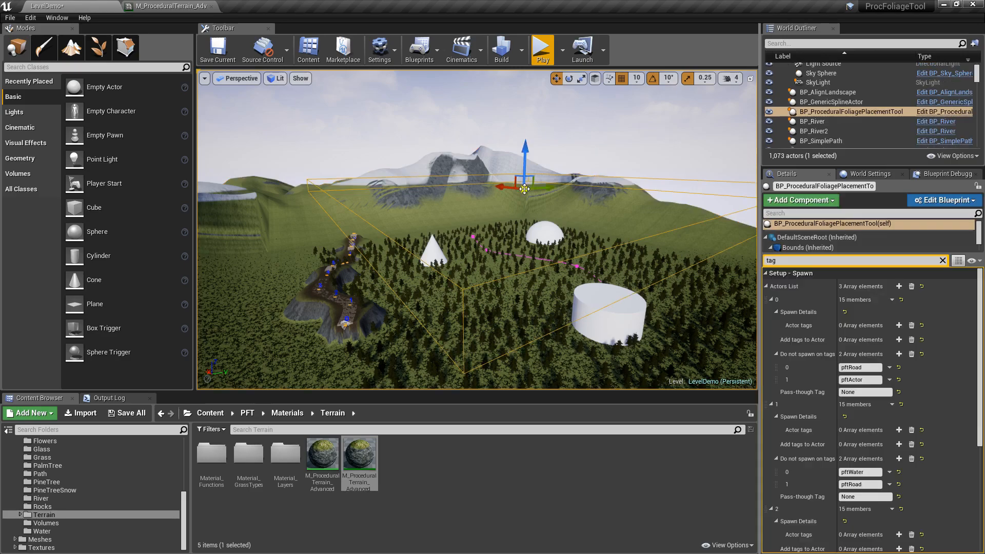
pyautogui.click(943, 260)
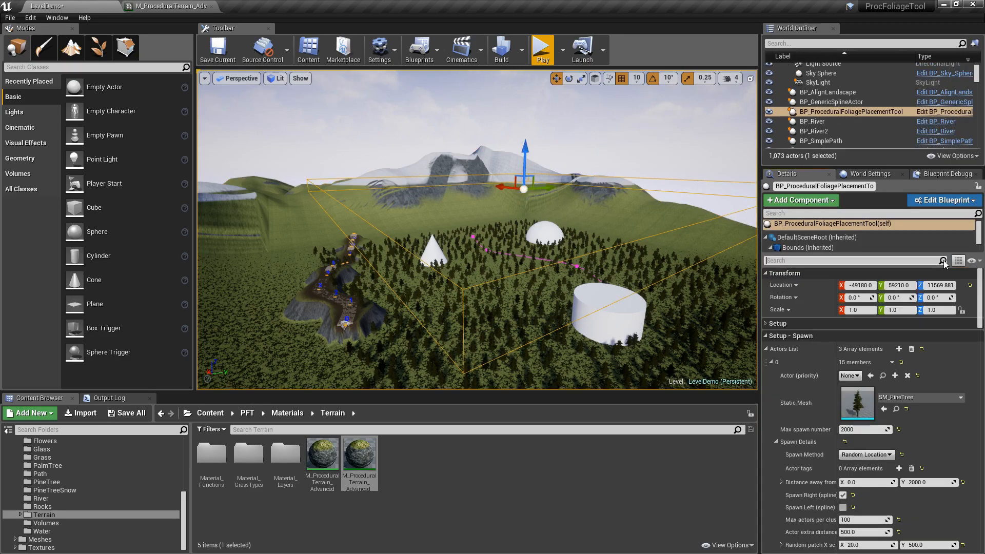
pyautogui.click(766, 349)
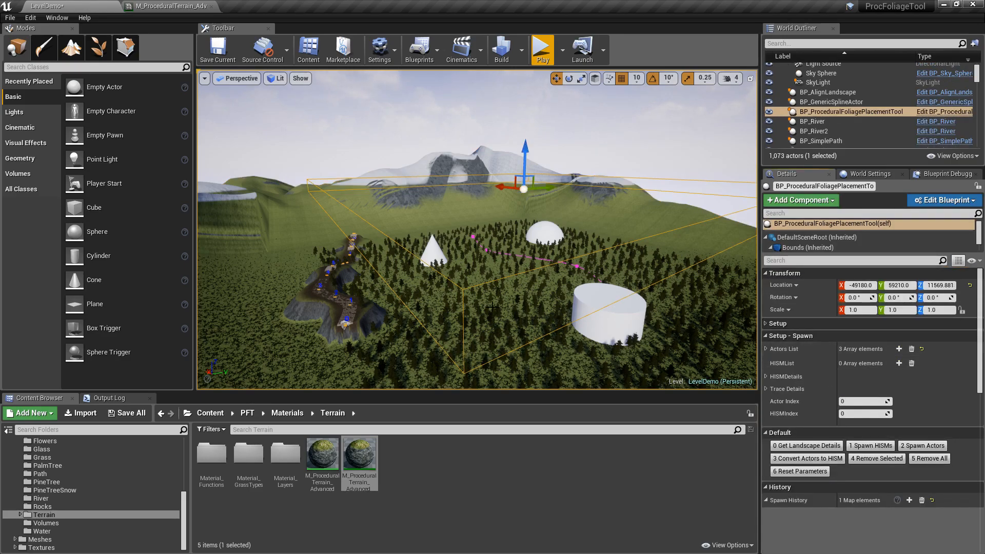
pyautogui.click(833, 457)
# Inspect the converted forest up close and select its BP_HISM_Actor through one of the pine trees.
pyautogui.press('w')
pyautogui.moveTo(728, 227); pyautogui.dragTo(747, 244, button='right')
pyautogui.click(626, 257)
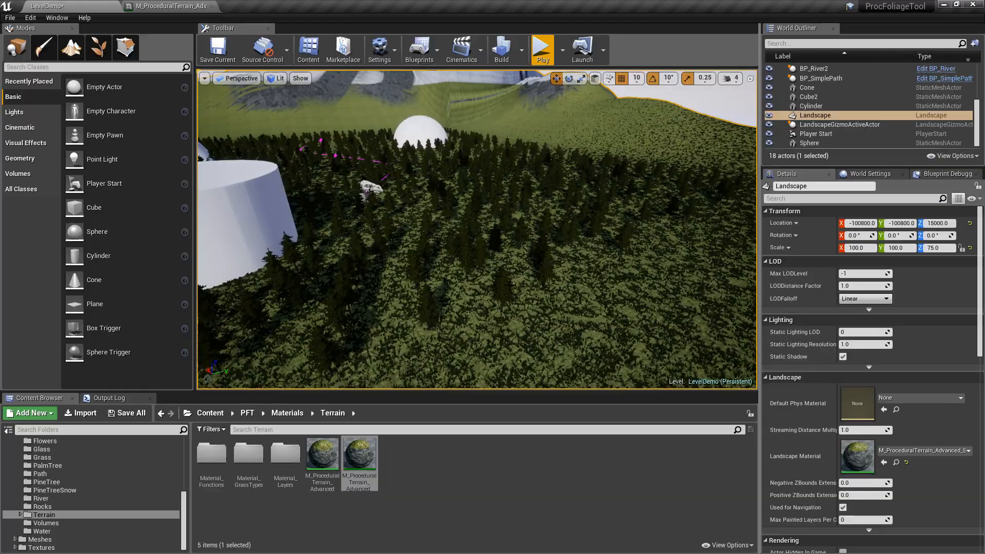
pyautogui.click(605, 241)
pyautogui.moveTo(606, 241); pyautogui.dragTo(559, 208, button='right')
pyautogui.press('a')
pyautogui.press('w')
pyautogui.press('Escape')
pyautogui.press('a')
pyautogui.press('s')
pyautogui.press('w')
pyautogui.moveTo(494, 211)
pyautogui.mouseDown(button='right')
pyautogui.moveTo(464, 248)
pyautogui.moveTo(410, 260)
pyautogui.mouseUp(button='right')
pyautogui.click(491, 239)
pyautogui.press('s')
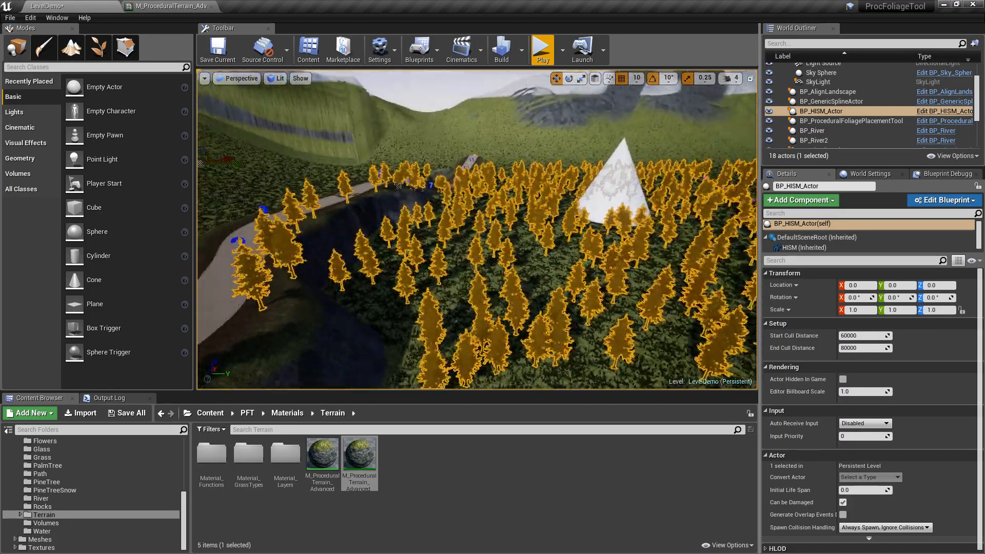
# Examine the selected HISM trees along the simple path and around the cone, and clear the selection.
pyautogui.press('w')
pyautogui.moveTo(477, 231); pyautogui.dragTo(334, 214, button='right')
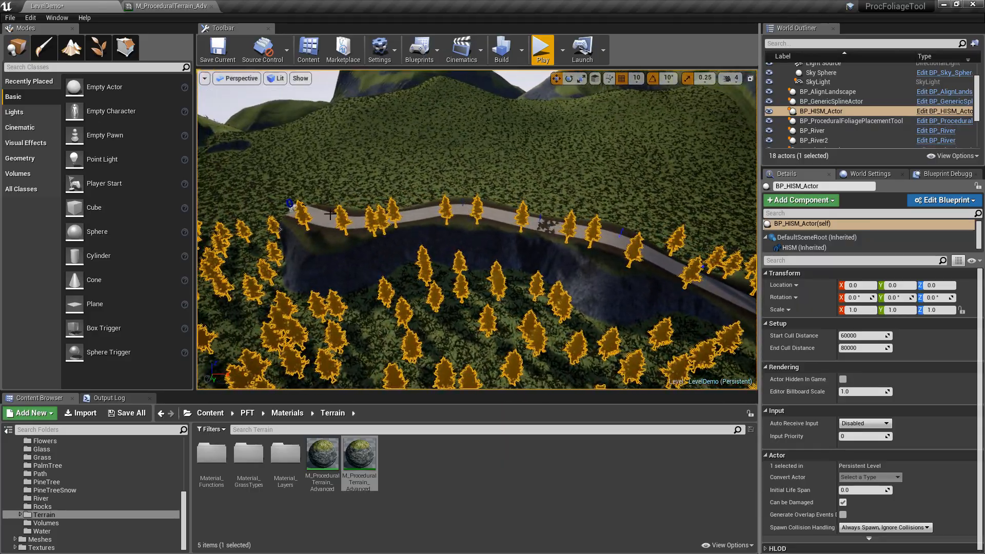
pyautogui.moveTo(510, 211); pyautogui.dragTo(467, 170, button='right')
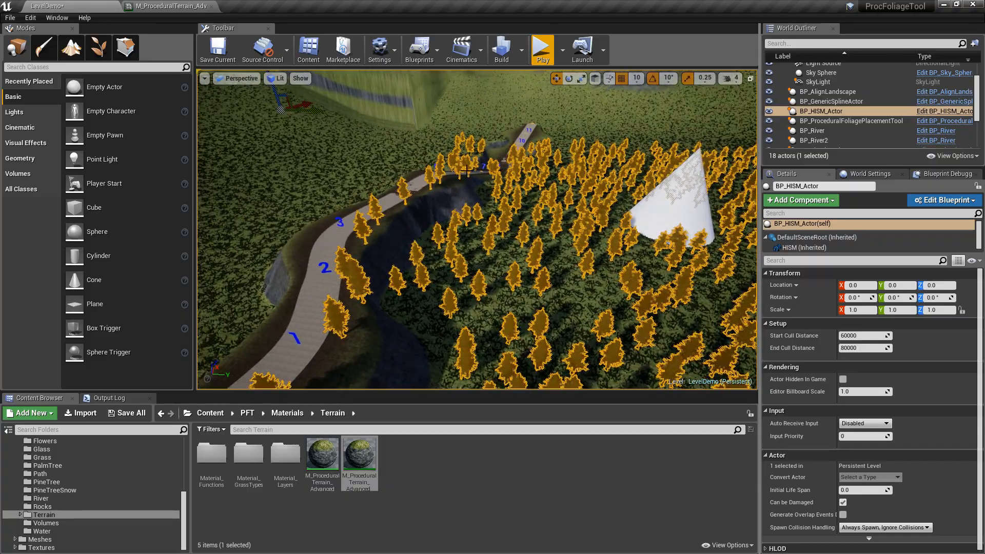
pyautogui.press('s')
pyautogui.moveTo(522, 197)
pyautogui.mouseDown(button='right')
pyautogui.moveTo(560, 170)
pyautogui.moveTo(525, 198)
pyautogui.moveTo(545, 213)
pyautogui.moveTo(532, 198)
pyautogui.mouseUp(button='right')
pyautogui.press('Escape')
pyautogui.press('s')
pyautogui.press('a')
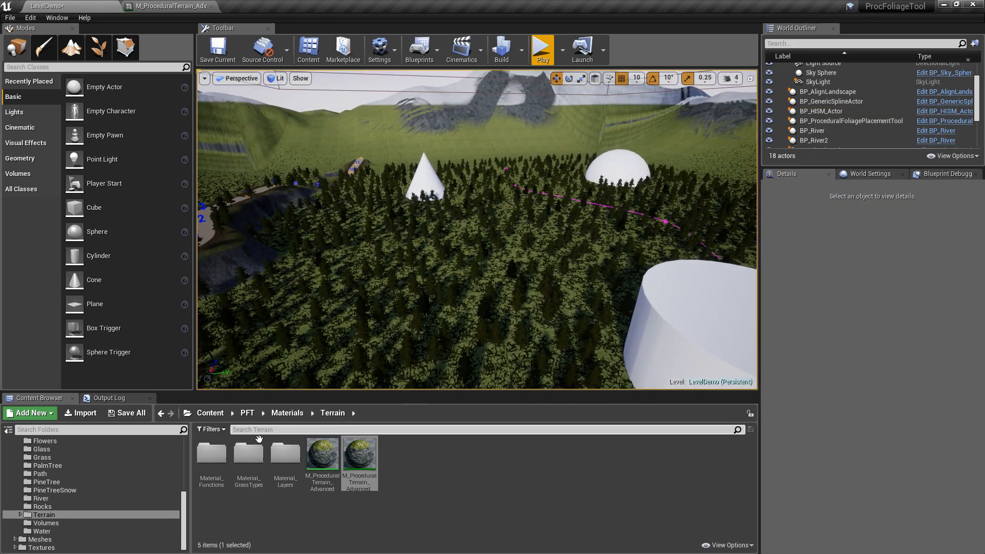
# Select BP_ProceduralFoliagePlacementTool and collapse its Setup - Spawn settings to view the Spawn History entries.
pyautogui.scroll(5, 180, 442)
pyautogui.moveTo(479, 190); pyautogui.dragTo(480, 190, button='right')
pyautogui.click(486, 200)
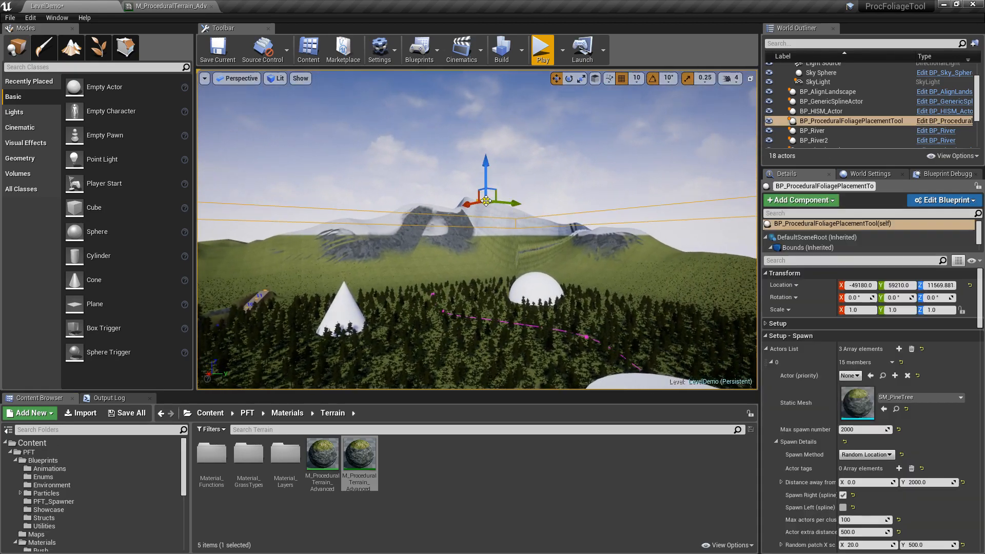
pyautogui.click(779, 336)
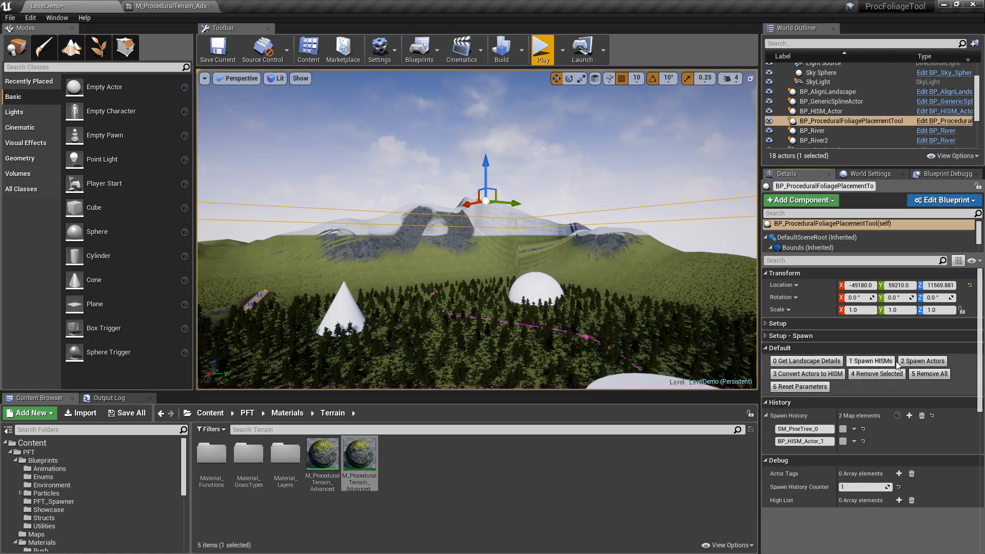
# Look through the Blueprints subfolders, open PFT_Spawner, and select the BP_ToggleEntityTypes asset.
pyautogui.click(109, 460)
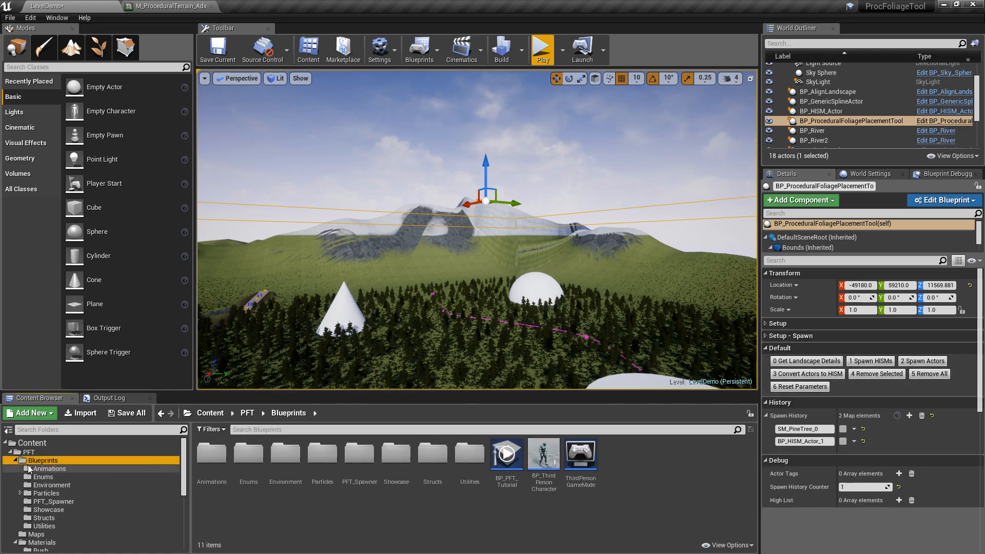
pyautogui.doubleClick(287, 454)
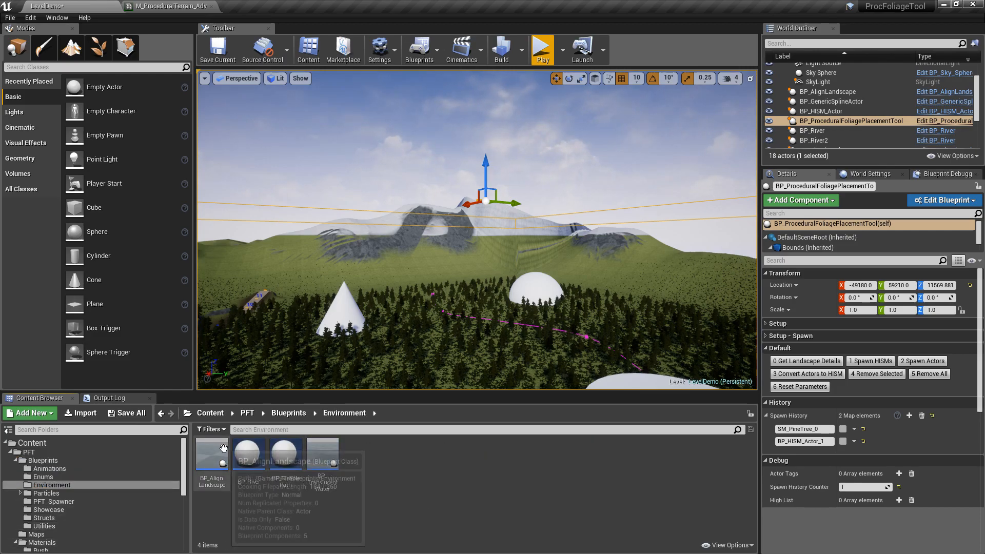
pyautogui.click(57, 525)
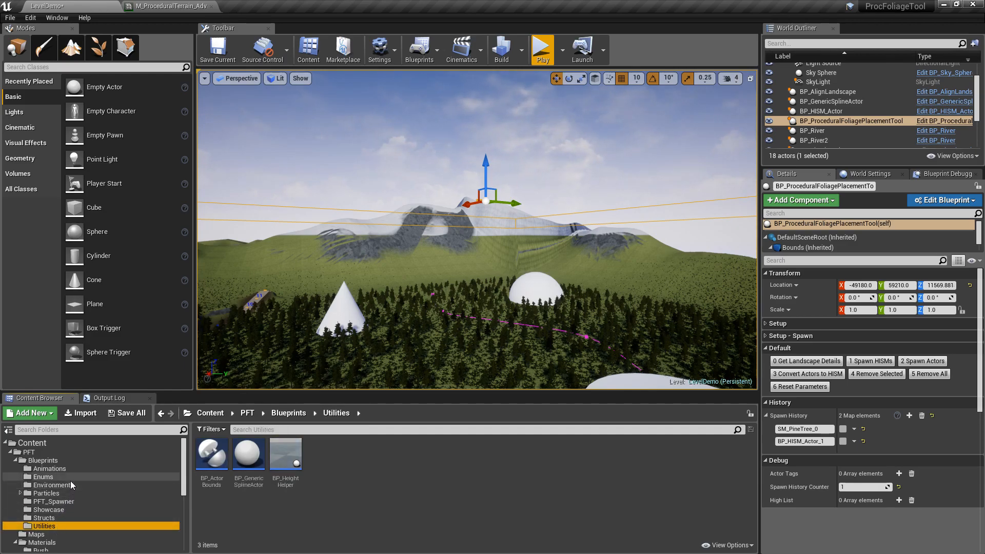
pyautogui.click(65, 502)
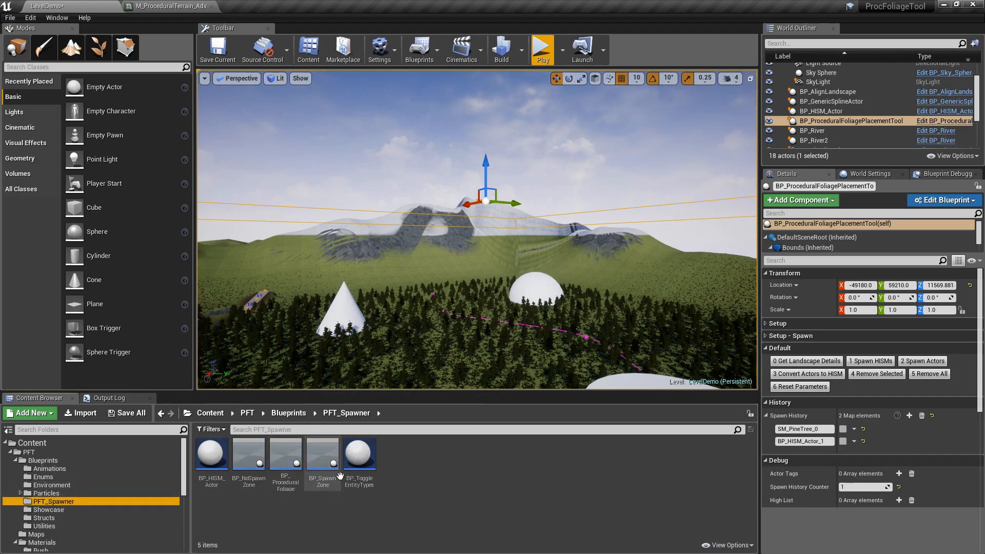
pyautogui.click(366, 459)
# Place a BP_ToggleEntityTypes actor at the forest's edge beyond the sphere, at about X -58990, Y 76650, Z 7510.
pyautogui.moveTo(502, 294); pyautogui.dragTo(508, 349, button='right')
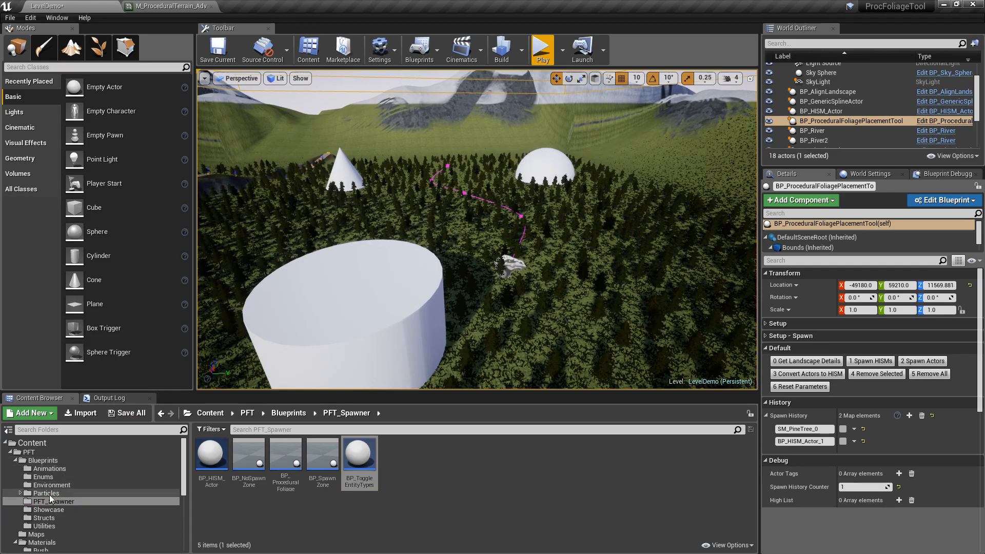
pyautogui.moveTo(462, 267); pyautogui.dragTo(427, 256, button='right')
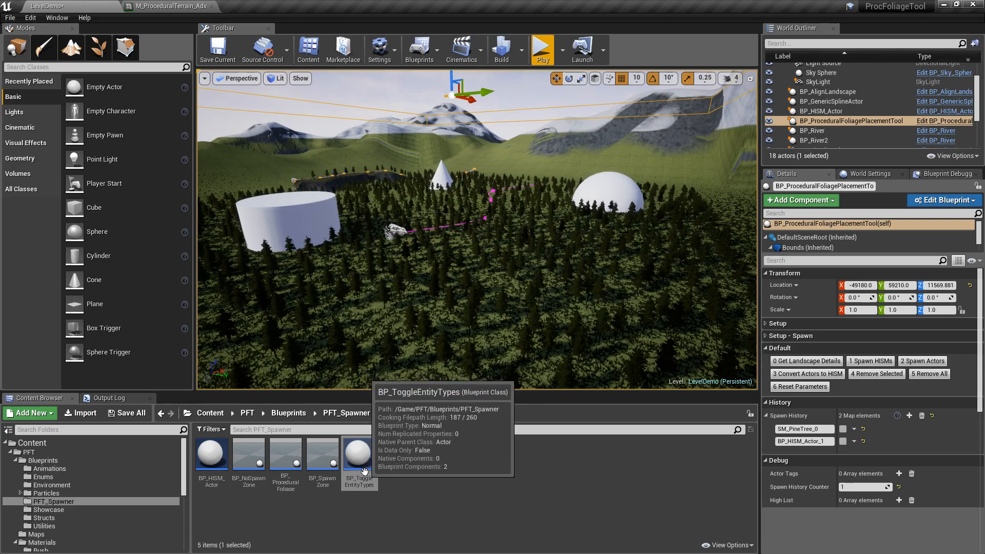
pyautogui.moveTo(359, 470); pyautogui.dragTo(678, 167)
pyautogui.moveTo(590, 199); pyautogui.dragTo(594, 199, button='right')
pyautogui.moveTo(499, 198); pyautogui.dragTo(667, 213)
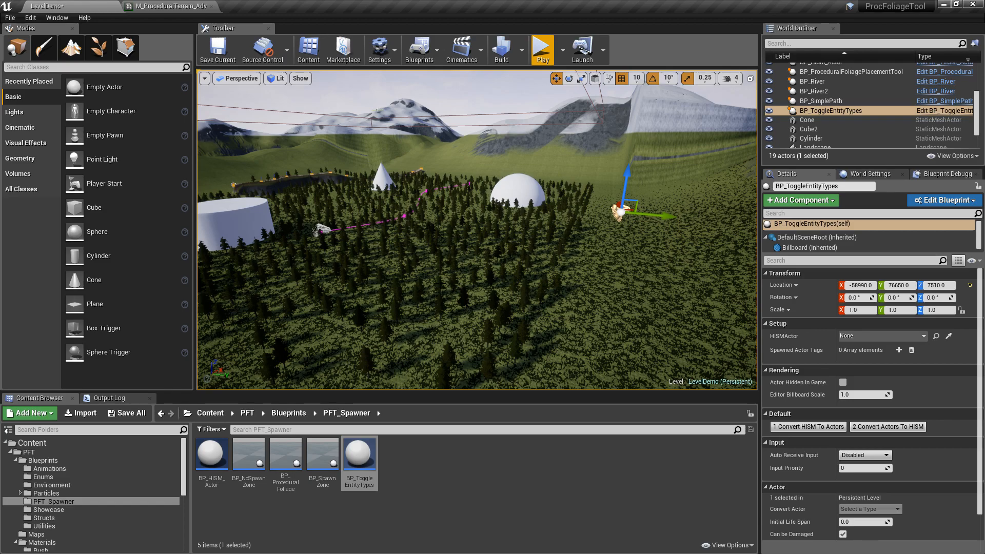
pyautogui.moveTo(562, 252); pyautogui.dragTo(532, 242, button='right')
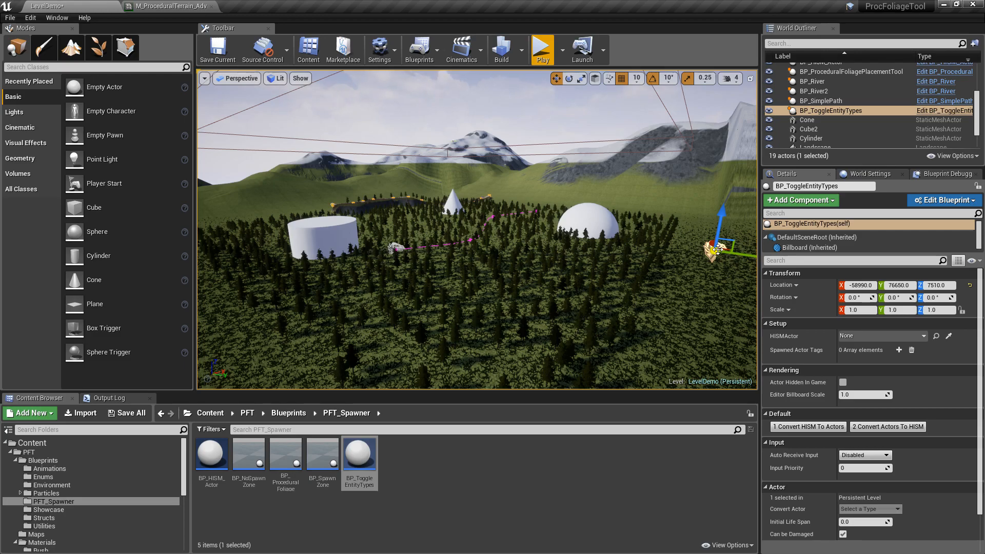
pyautogui.moveTo(667, 298); pyautogui.dragTo(695, 313, button='right')
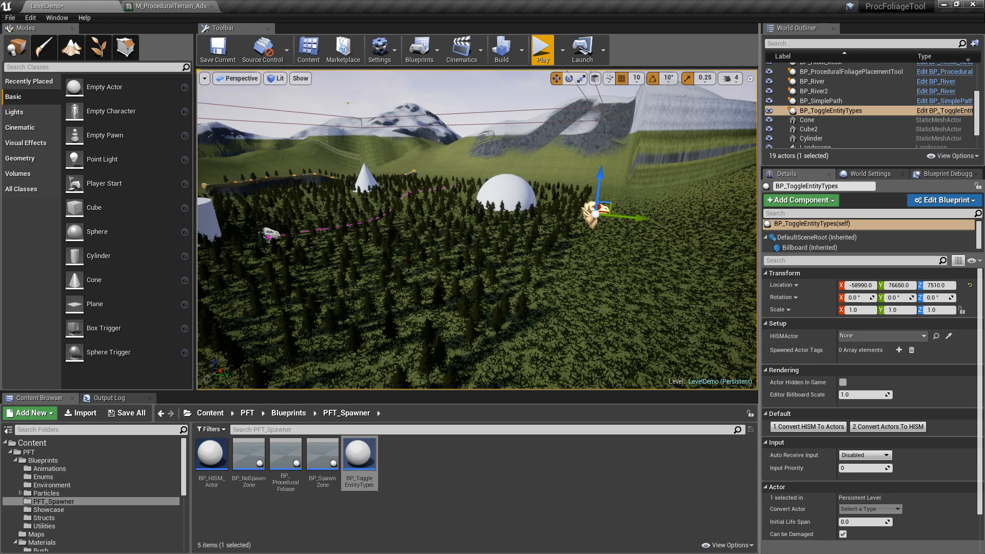
# Assign BP_HISM_Actor as the HISMActor of BP_ToggleEntityTypes and convert the HISM trees to individual actors.
pyautogui.click(949, 337)
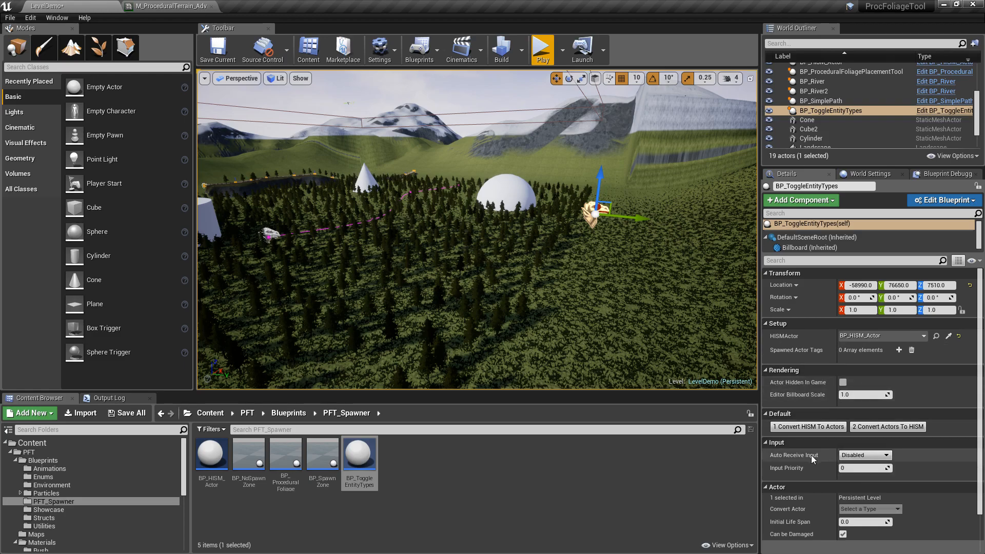
pyautogui.click(811, 429)
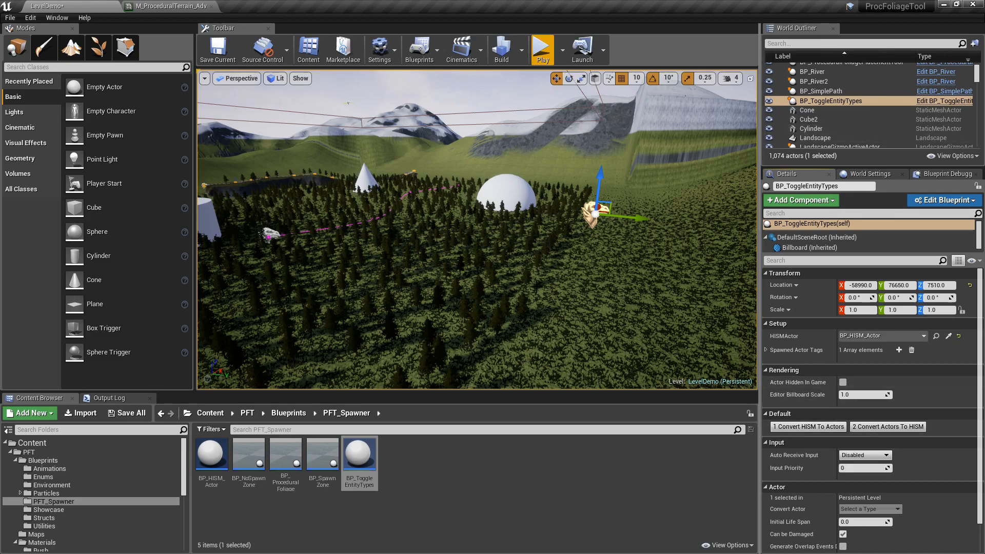
# Delete a single converted pine tree actor near the simple path.
pyautogui.click(521, 308)
pyautogui.moveTo(520, 308); pyautogui.dragTo(506, 331, button='right')
pyautogui.press('w')
pyautogui.click(479, 319)
pyautogui.click(440, 260)
pyautogui.click(460, 267)
pyautogui.moveTo(460, 267); pyautogui.dragTo(486, 265, button='right')
pyautogui.press('w')
pyautogui.click(419, 270)
pyautogui.moveTo(438, 287); pyautogui.dragTo(483, 249)
pyautogui.press('Delete')
# Delete the remaining unwanted pine trees along the simple path's edge, from point 1 past point 3.
pyautogui.click(473, 237)
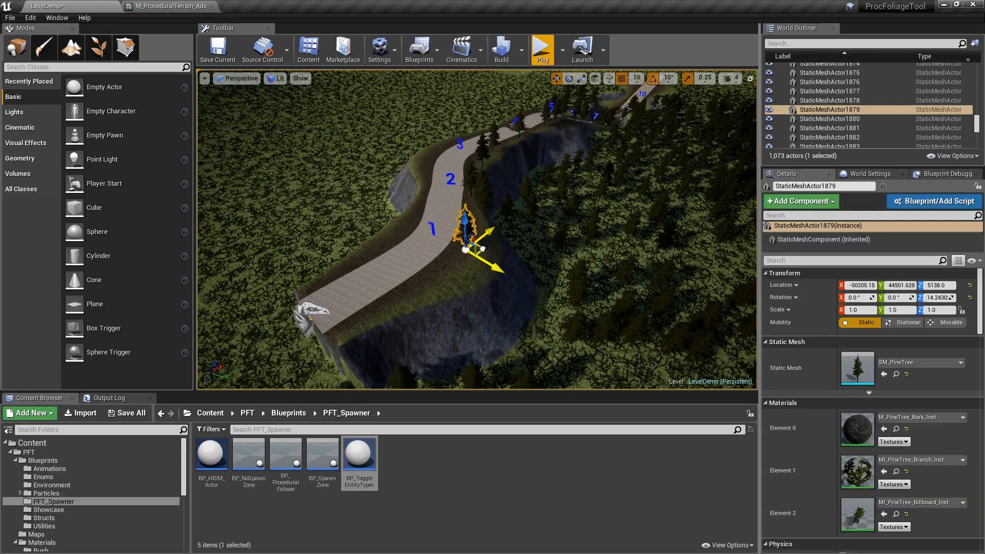
pyautogui.press('Delete')
pyautogui.press('Delete')
pyautogui.click(481, 153)
pyautogui.press('Delete')
pyautogui.click(493, 138)
pyautogui.press('Delete')
pyautogui.click(520, 126)
pyautogui.press('Delete')
# Select the BP_ToggleEntityTypes actor at the forest's edge and convert the tree actors back to HISM.
pyautogui.moveTo(520, 126); pyautogui.dragTo(544, 93, button='right')
pyautogui.press('s')
pyautogui.moveTo(542, 228); pyautogui.dragTo(616, 231, button='right')
pyautogui.click(534, 201)
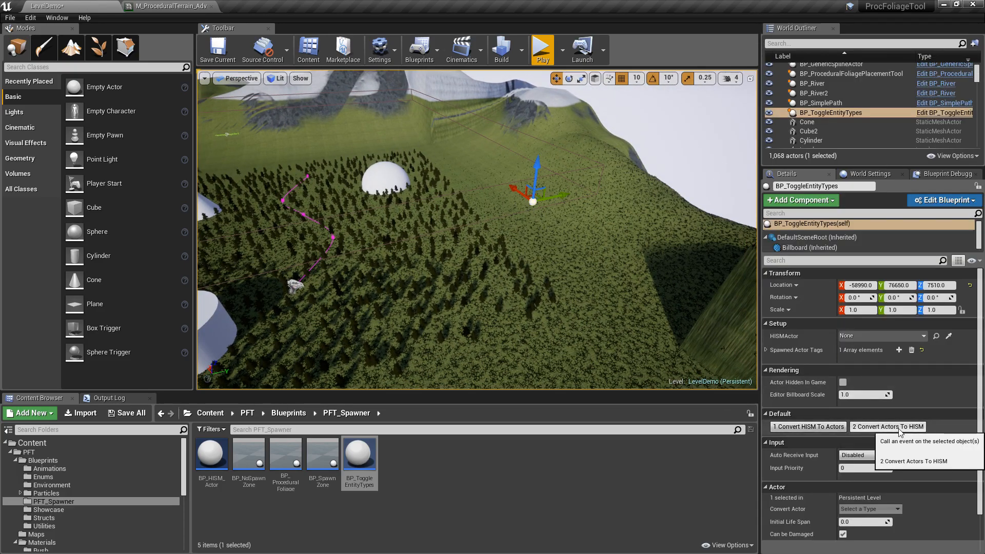
pyautogui.click(899, 427)
# Select the regenerated HISM forest, examine its trees from several sides, and clear the selection.
pyautogui.moveTo(565, 223); pyautogui.dragTo(708, 223, button='right')
pyautogui.press('w')
pyautogui.click(562, 226)
pyautogui.press('e')
pyautogui.moveTo(562, 226); pyautogui.dragTo(445, 218, button='right')
pyautogui.press('w')
pyautogui.press('s')
pyautogui.press('e')
pyautogui.press('d')
pyautogui.press('d')
pyautogui.press('q')
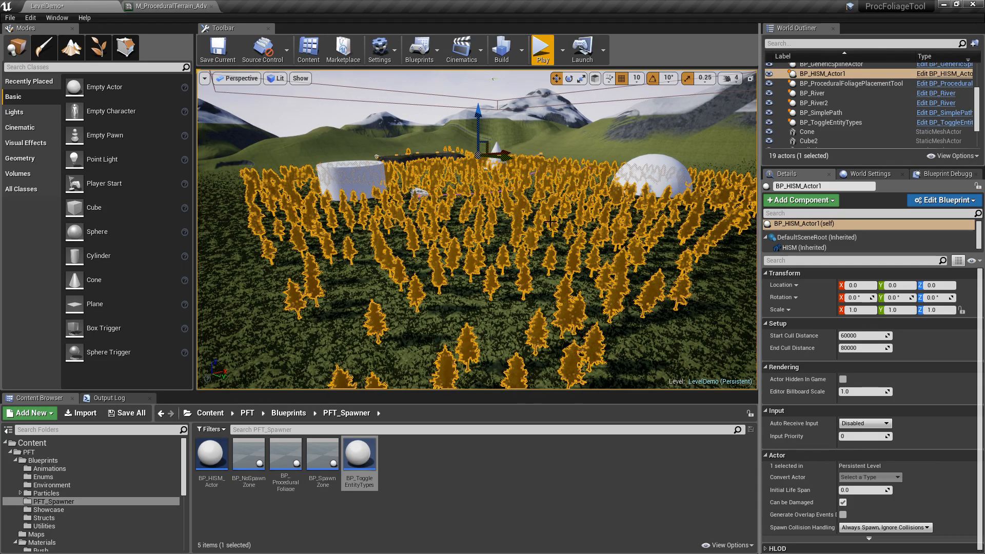
pyautogui.press('a')
pyautogui.moveTo(528, 204); pyautogui.dragTo(577, 191, button='right')
pyautogui.press('w')
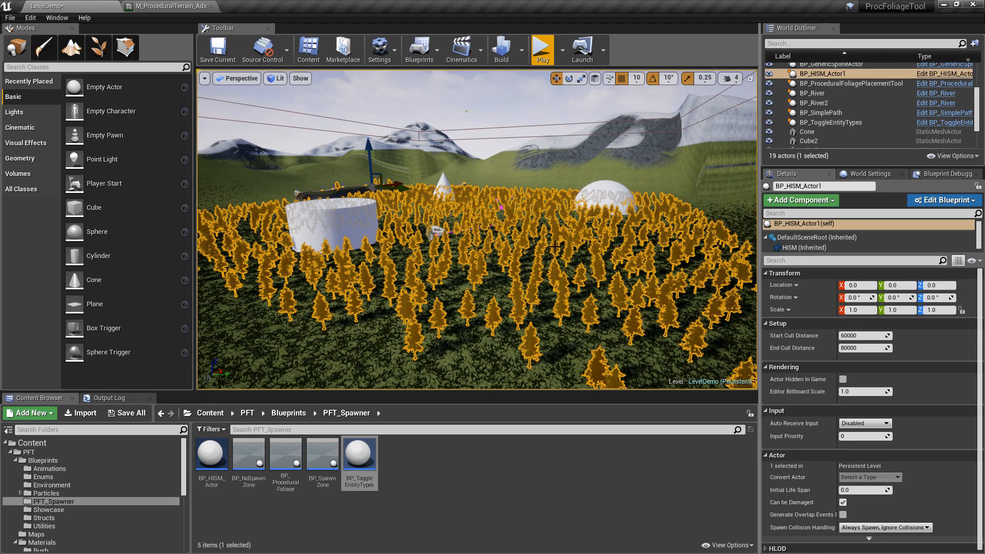
pyautogui.press('w')
pyautogui.moveTo(577, 191); pyautogui.dragTo(590, 192, button='right')
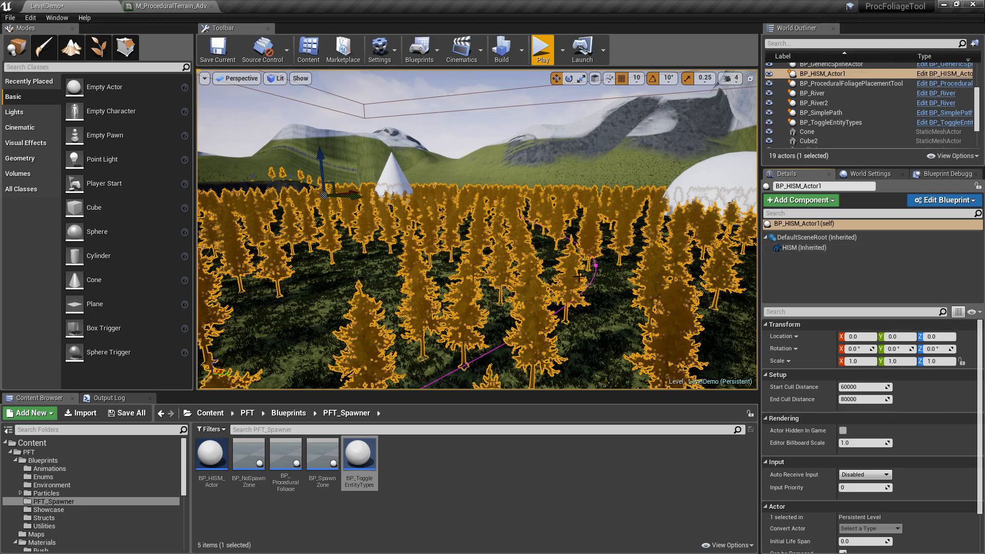
pyautogui.moveTo(570, 202); pyautogui.dragTo(657, 219, button='right')
pyautogui.press('s')
pyautogui.press('a')
pyautogui.press('Escape')
# Save the current level and narrow the Modes panel slightly to widen the viewport.
pyautogui.moveTo(569, 201); pyautogui.dragTo(575, 203, button='right')
pyautogui.press('w')
pyautogui.press('d')
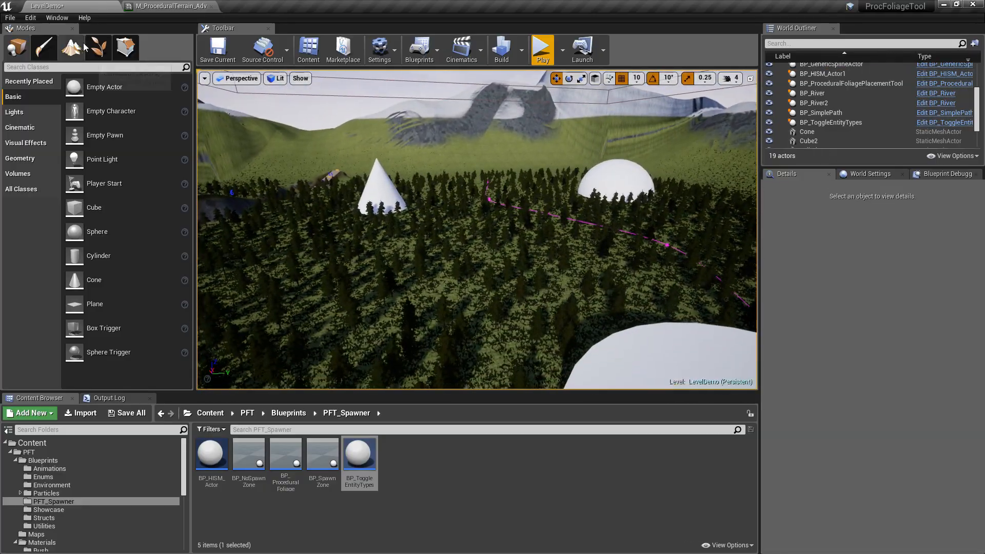
pyautogui.click(217, 50)
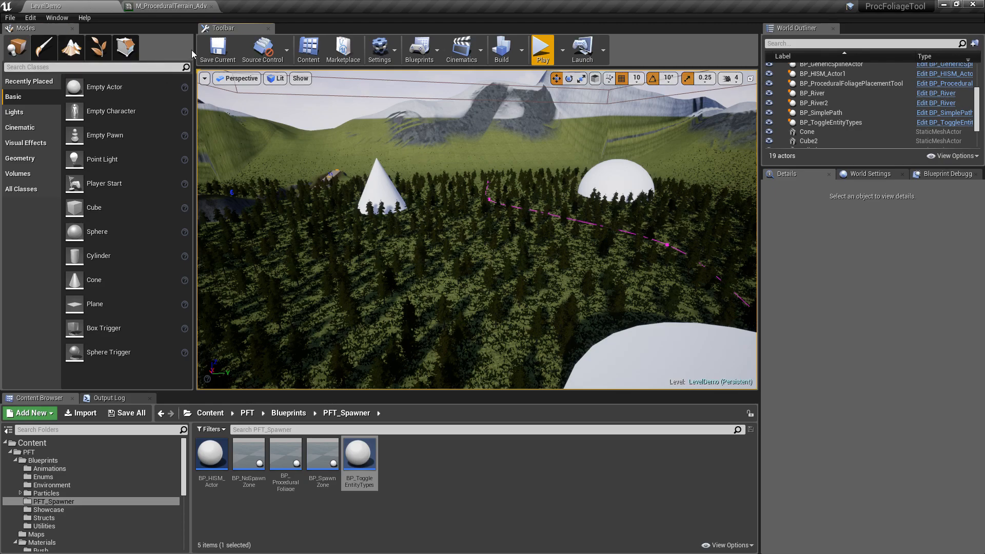
pyautogui.moveTo(192, 50); pyautogui.dragTo(174, 51)
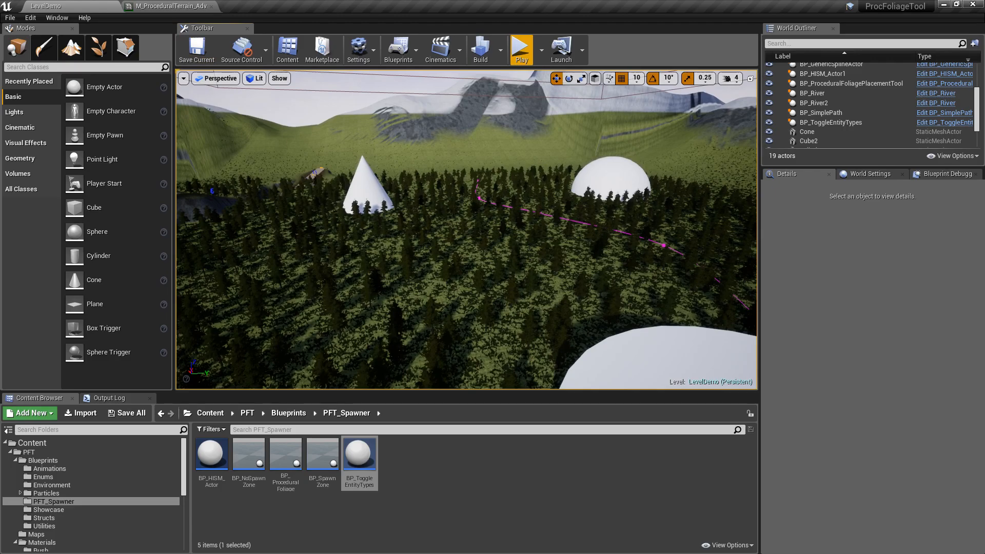
# Select the BP_HISM_Actor1 trees and examine their coverage around the cone, the path and the sphere.
pyautogui.click(412, 272)
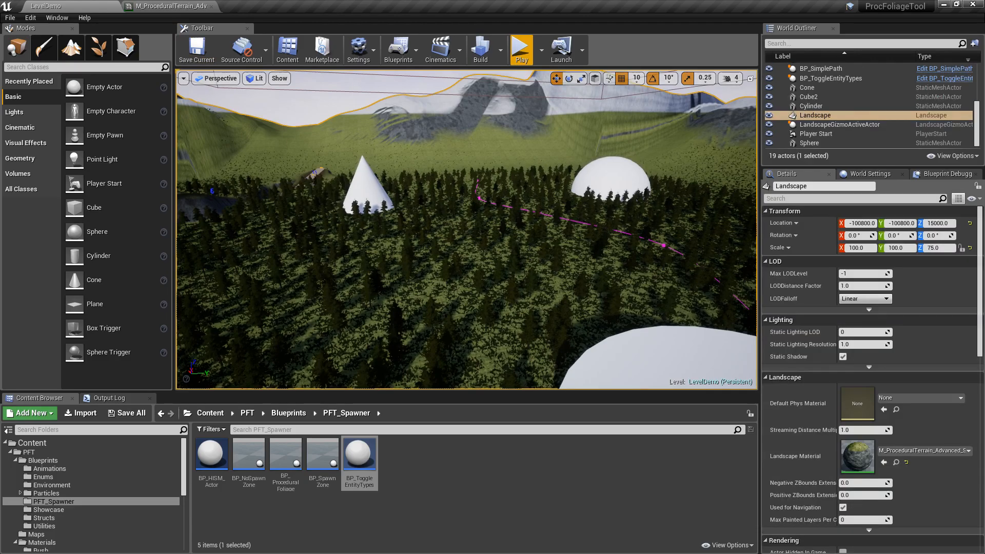
pyautogui.click(409, 267)
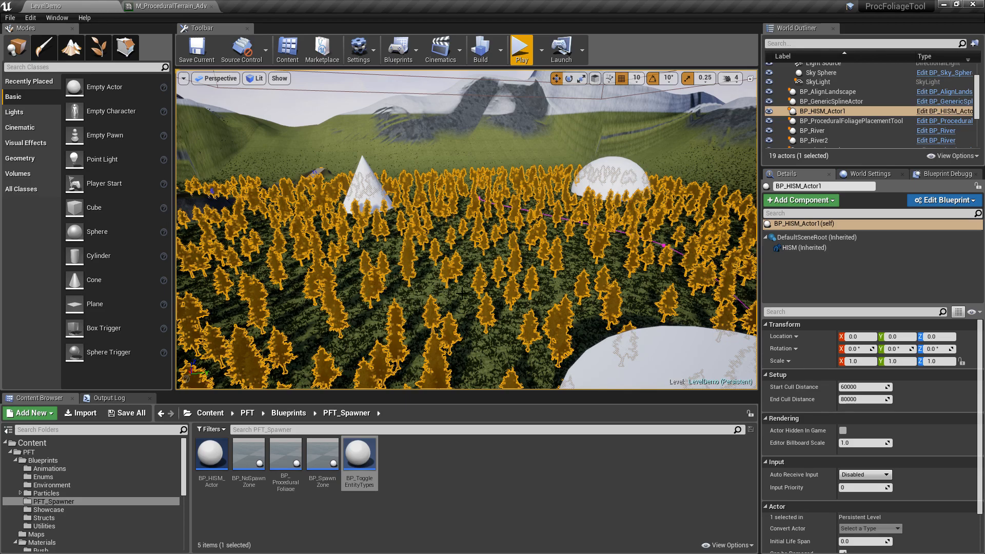
pyautogui.moveTo(409, 257); pyautogui.dragTo(157, 262, button='right')
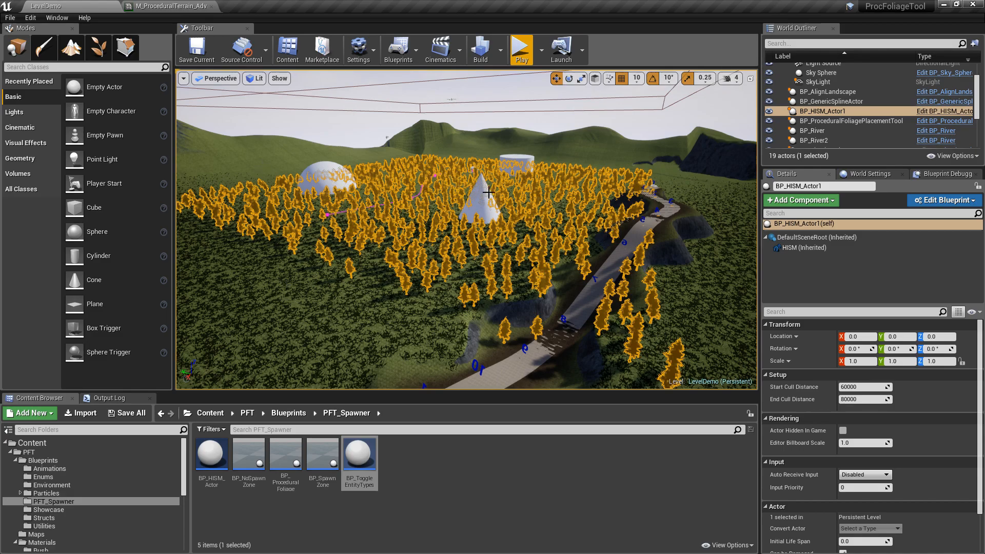
pyautogui.moveTo(532, 179); pyautogui.dragTo(390, 152, button='right')
pyautogui.press('w')
pyautogui.press('w')
pyautogui.moveTo(622, 198); pyautogui.dragTo(541, 154, button='right')
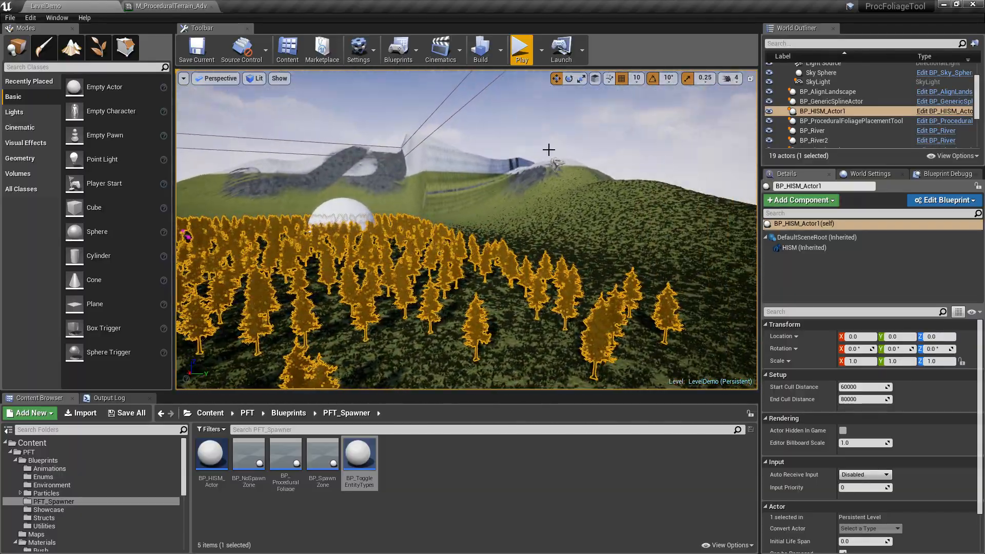
# Select the BP_ToggleEntityTypes actor and review its conversion options with the whole forest in view.
pyautogui.click(558, 164)
pyautogui.moveTo(661, 199)
pyautogui.mouseDown(button='right')
pyautogui.moveTo(551, 214)
pyautogui.moveTo(657, 197)
pyautogui.mouseUp(button='right')
pyautogui.press('s')
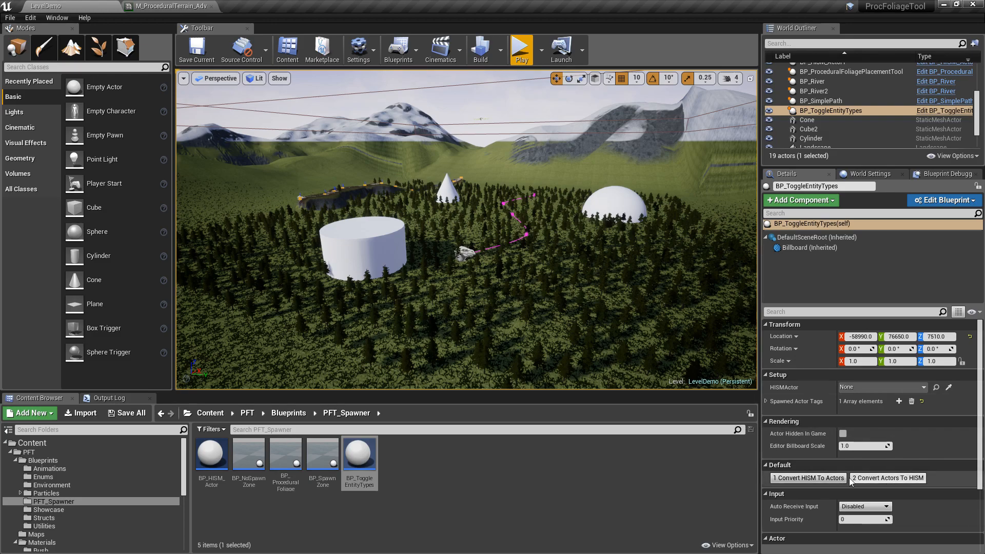
pyautogui.moveTo(676, 163); pyautogui.dragTo(676, 164, button='right')
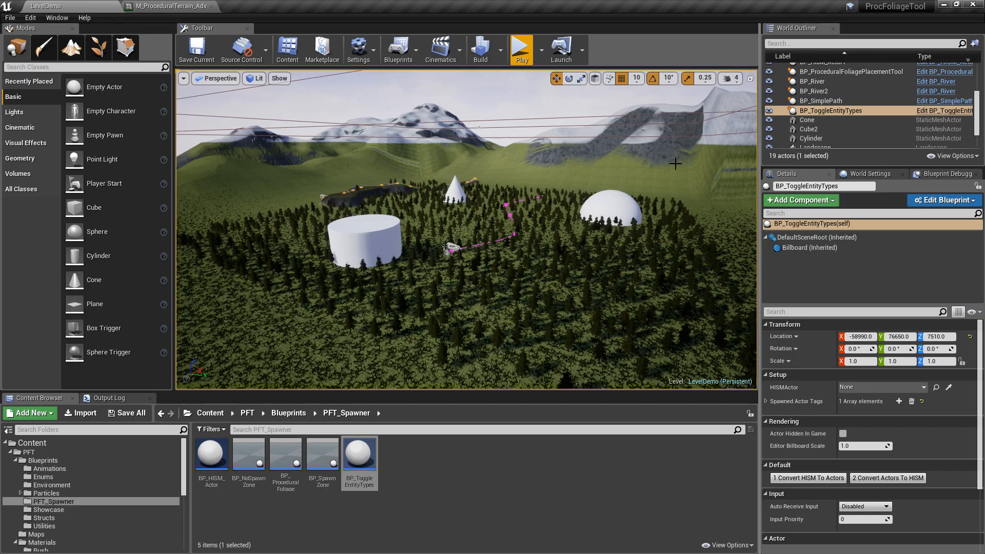
# Switch to PowerPoint, highlight the Show Widget item on the Tutorial Coverage slide, and return to the level editor.
pyautogui.hotkey('alt', 'Tab')
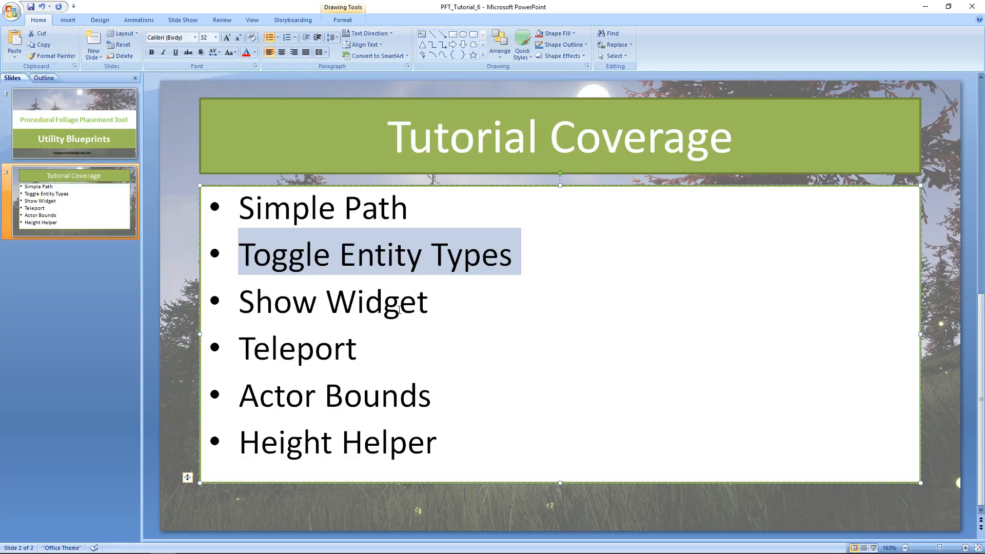
pyautogui.click(399, 308)
pyautogui.moveTo(426, 302); pyautogui.dragTo(262, 291)
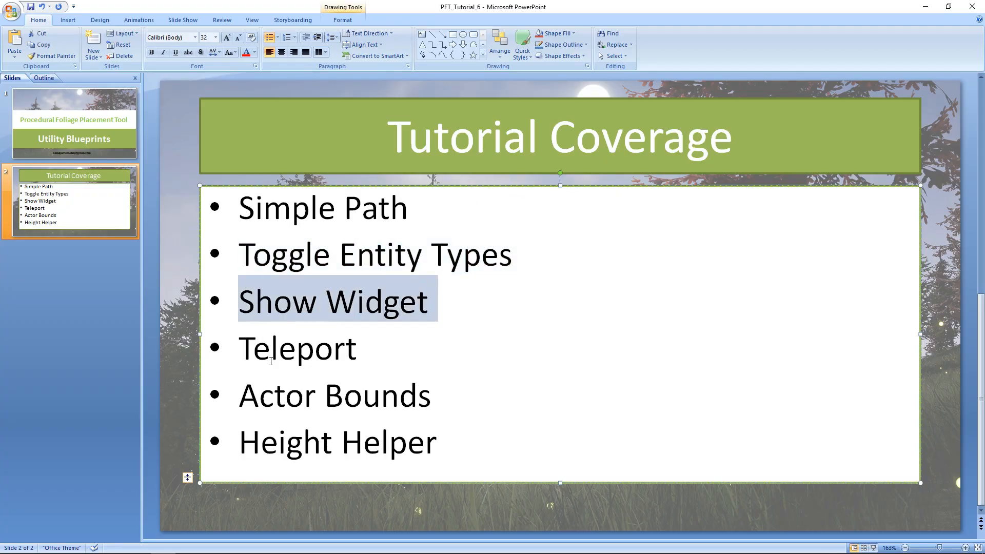
pyautogui.hotkey('alt', 'Tab')
pyautogui.hotkey('alt', 'Tab')
# Place a BP_ChangingTree from the Showcase folder on the grass near the path, at about X -54140, Y 33990, Z 4540.
pyautogui.press('w')
pyautogui.moveTo(467, 229); pyautogui.dragTo(420, 232, button='right')
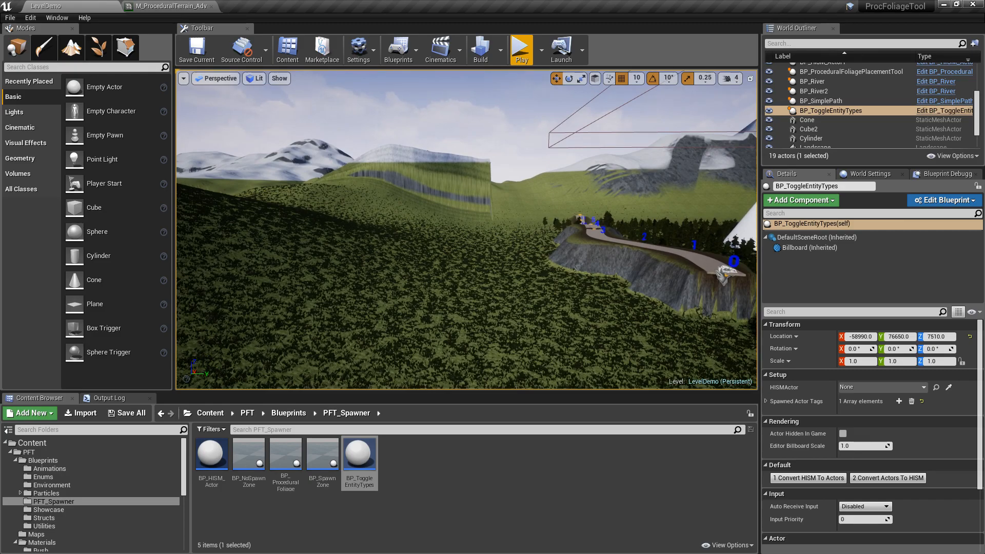
pyautogui.click(69, 511)
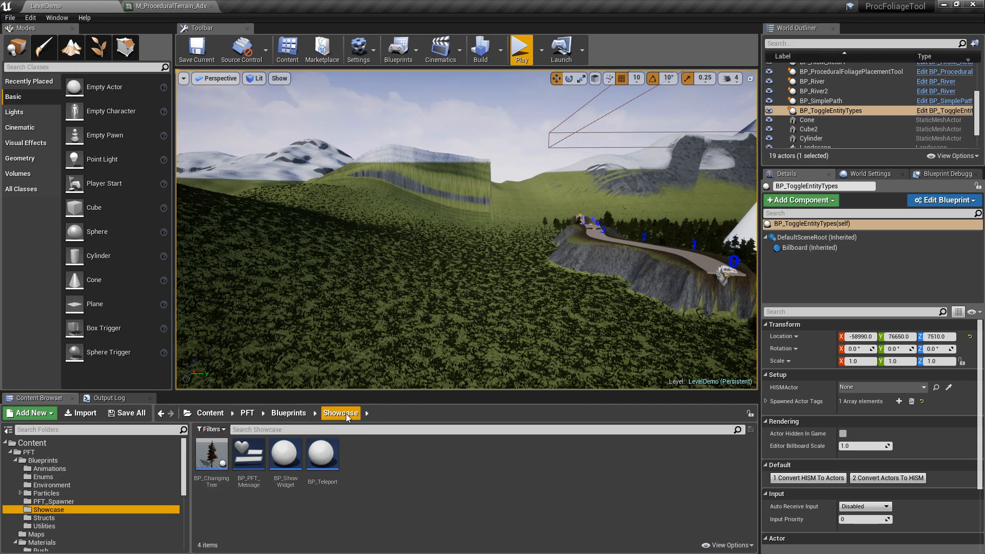
pyautogui.moveTo(212, 456); pyautogui.dragTo(343, 322)
pyautogui.moveTo(443, 278); pyautogui.dragTo(416, 295, button='right')
pyautogui.press('w')
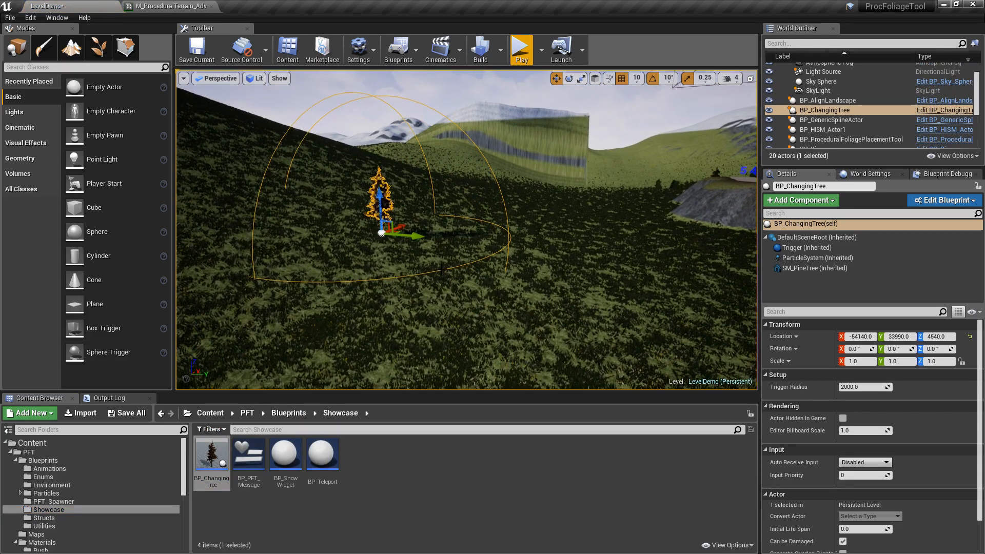
# Play-test the level by running the character up to the changing tree, and stop the session.
pyautogui.click(519, 51)
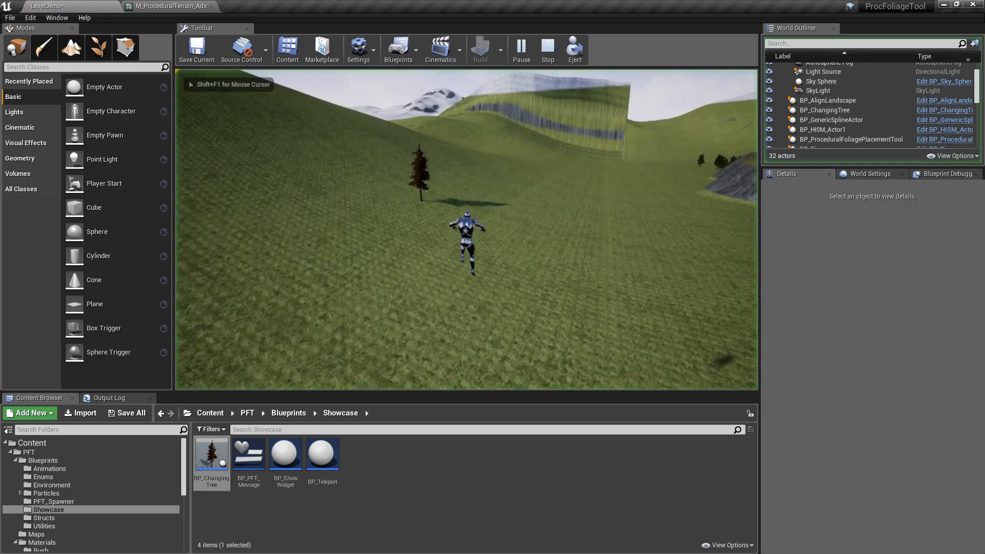
pyautogui.press('w')
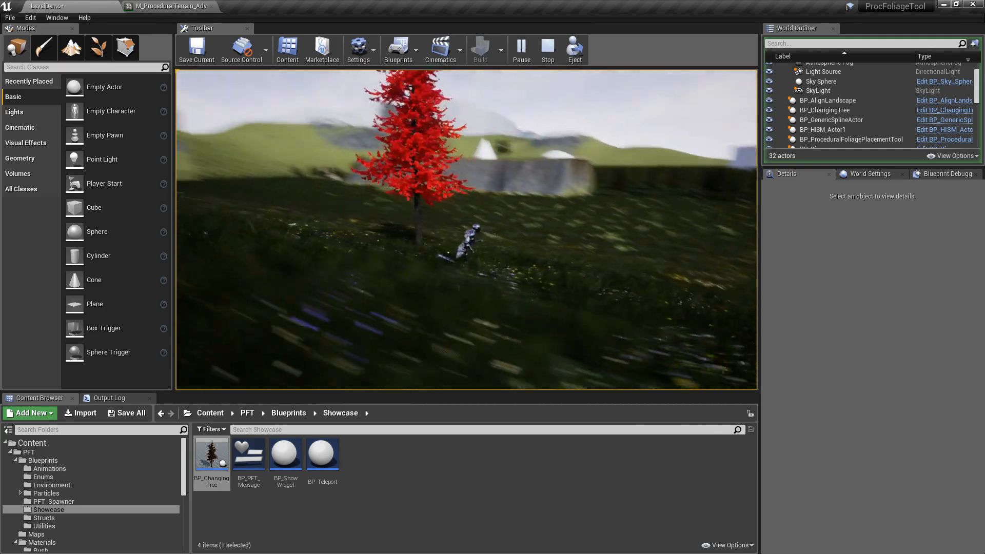
pyautogui.press('Escape')
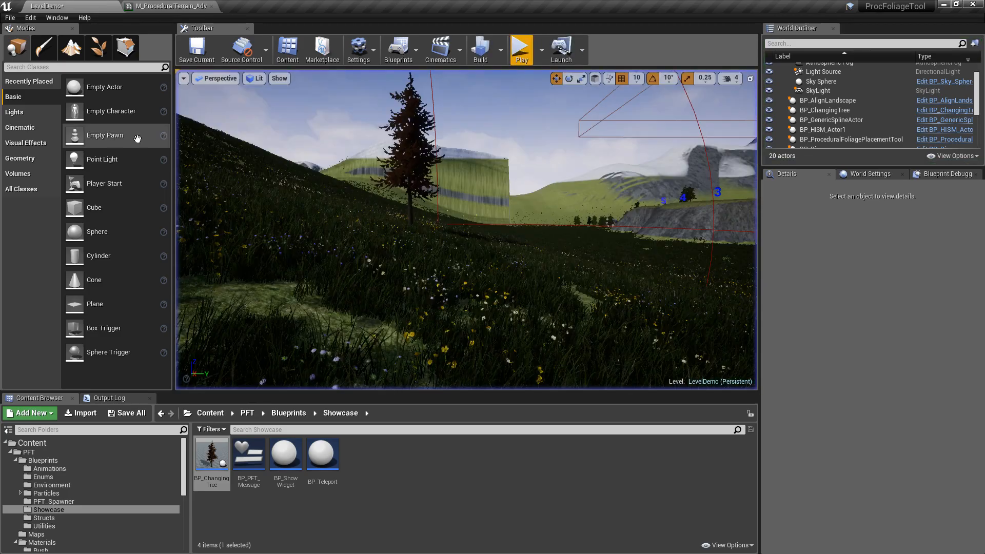
# Place a BP_ShowWidget actor on the grass near the changing tree, at about X -56480, Y 36680, Z 4030.
pyautogui.press('s')
pyautogui.moveTo(467, 230); pyautogui.dragTo(543, 252, button='right')
pyautogui.press('a')
pyautogui.moveTo(513, 180); pyautogui.dragTo(544, 204, button='right')
pyautogui.rightClick(514, 180)
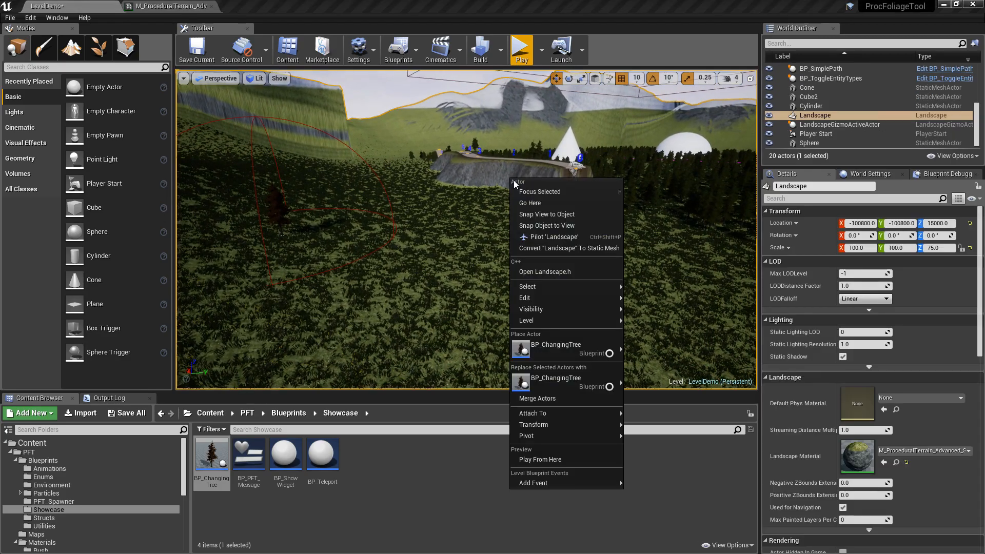
pyautogui.click(469, 190)
pyautogui.moveTo(469, 205); pyautogui.dragTo(463, 202, button='right')
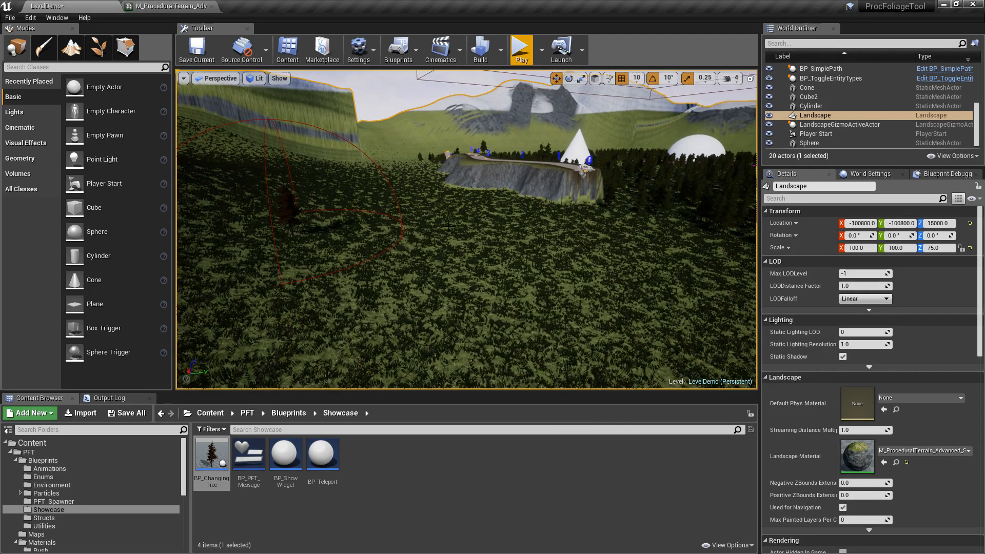
pyautogui.moveTo(285, 454); pyautogui.dragTo(468, 262)
pyautogui.press('f')
pyautogui.moveTo(469, 262); pyautogui.dragTo(451, 214, button='right')
pyautogui.press('s')
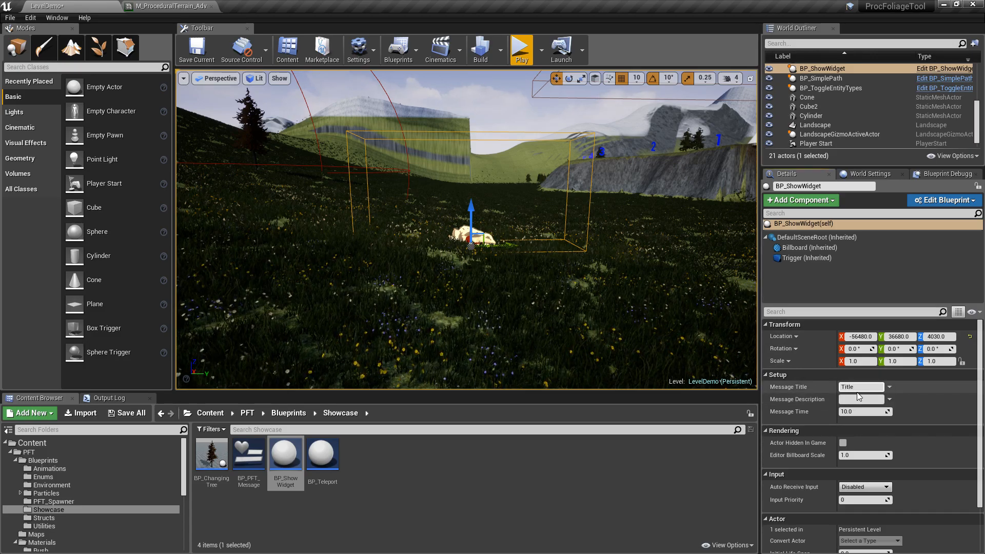
# Set BP_ShowWidget's message description to "Hello there!" and play-test the level by running the character through its trigger.
pyautogui.click(855, 398)
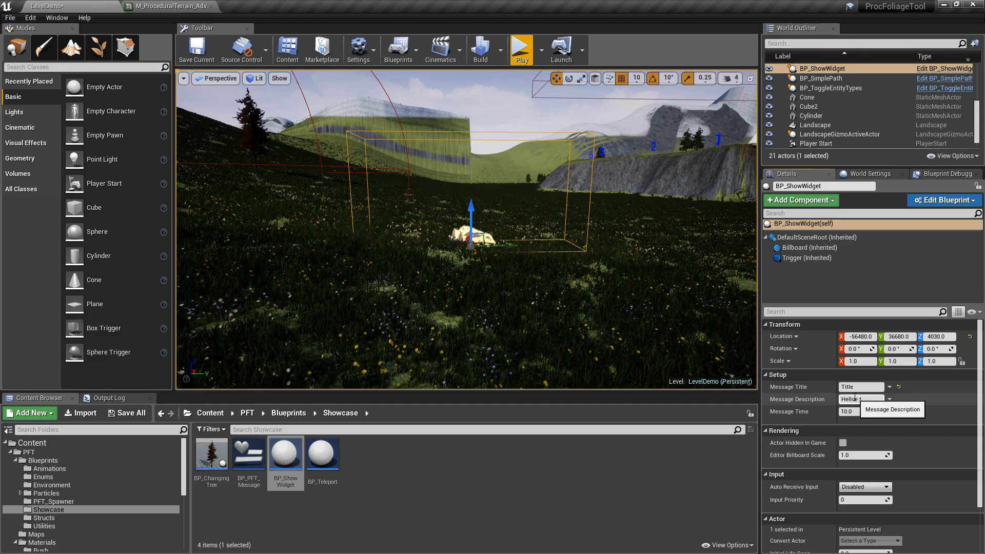
pyautogui.press('Return')
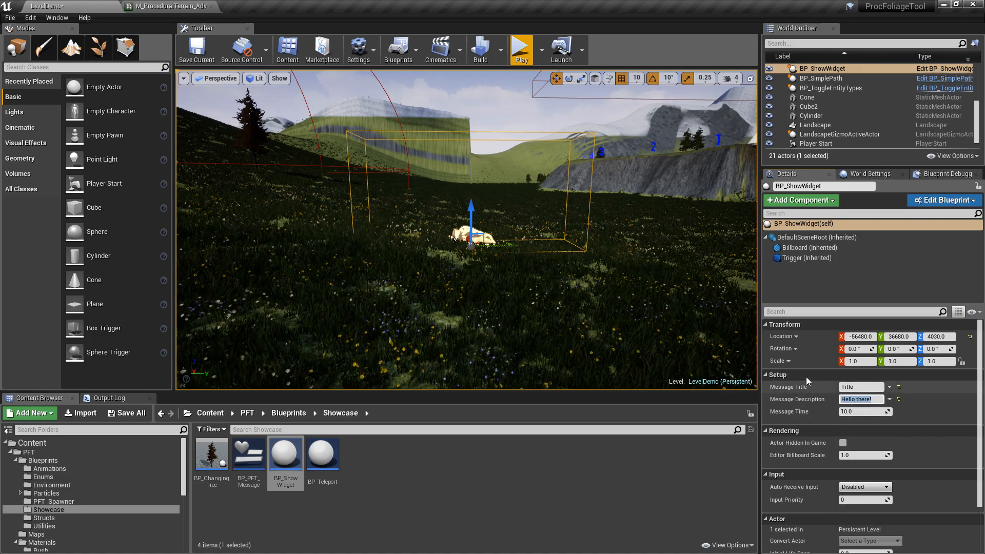
pyautogui.click(521, 49)
pyautogui.press('w')
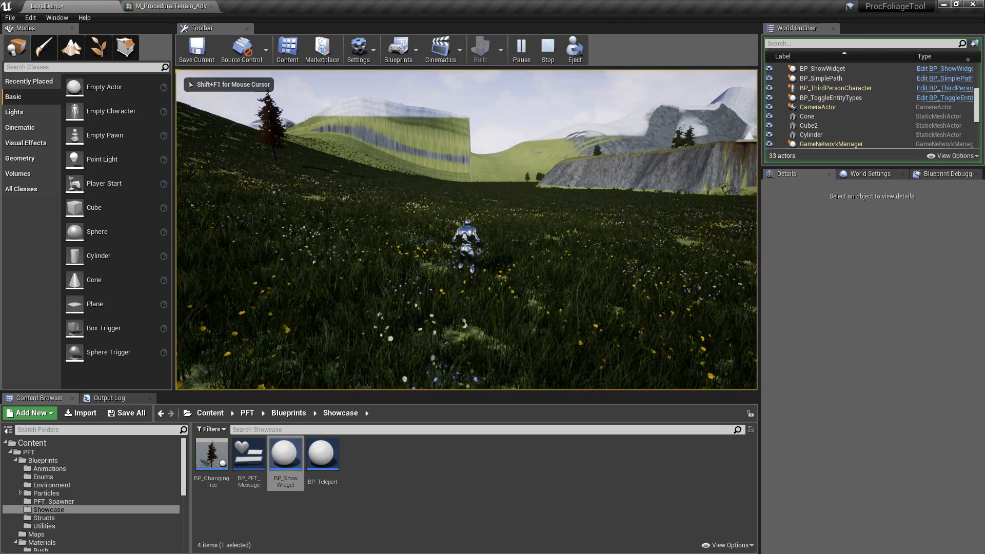
pyautogui.press('w')
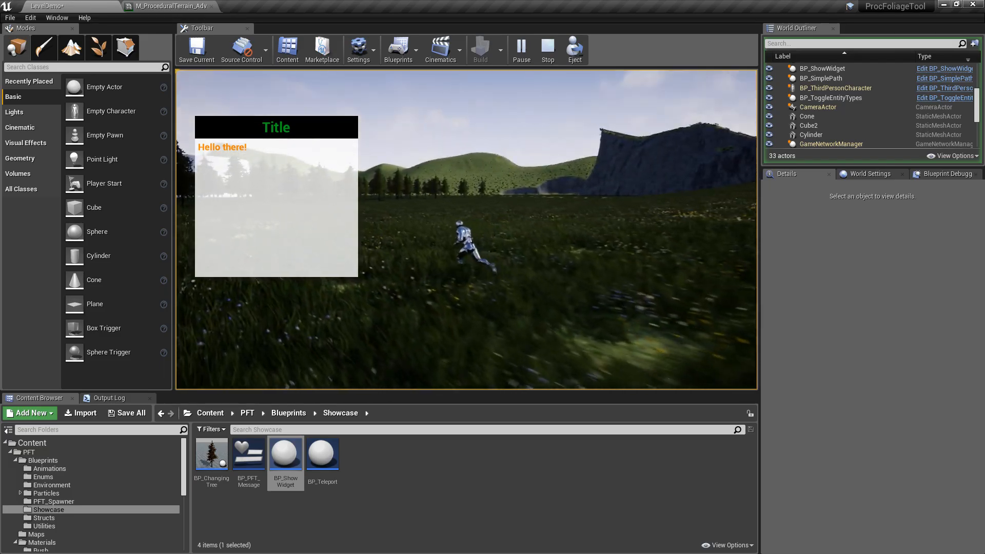
pyautogui.press('Escape')
# Select the placed BP_ShowWidget actor again to review its message settings.
pyautogui.moveTo(624, 137); pyautogui.dragTo(744, 159, button='right')
pyautogui.press('w')
pyautogui.moveTo(369, 169); pyautogui.dragTo(419, 216, button='right')
pyautogui.click(419, 217)
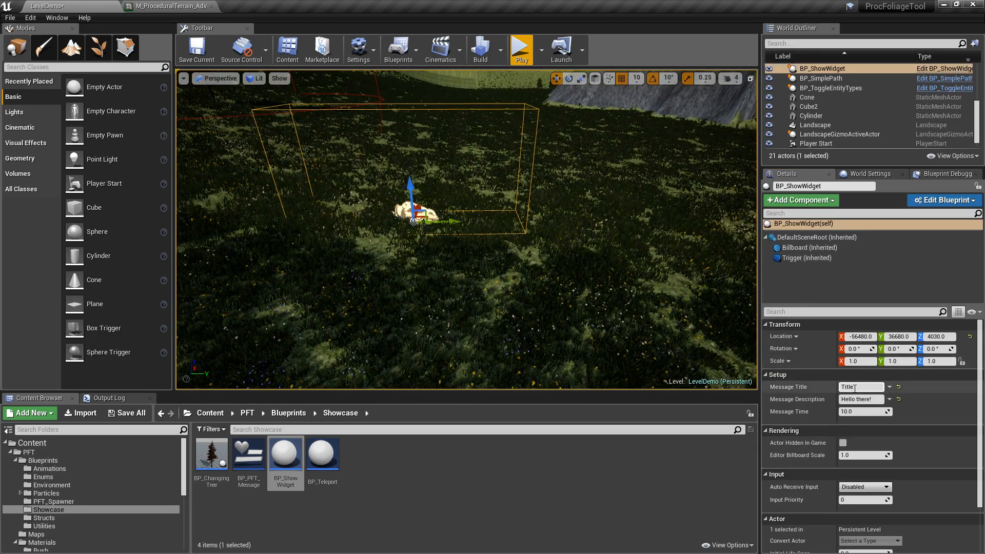
# View the BP_PFT_Message widget's layout in its designer, close it, and select the BP_ShowWidget asset back in the level editor.
pyautogui.doubleClick(248, 453)
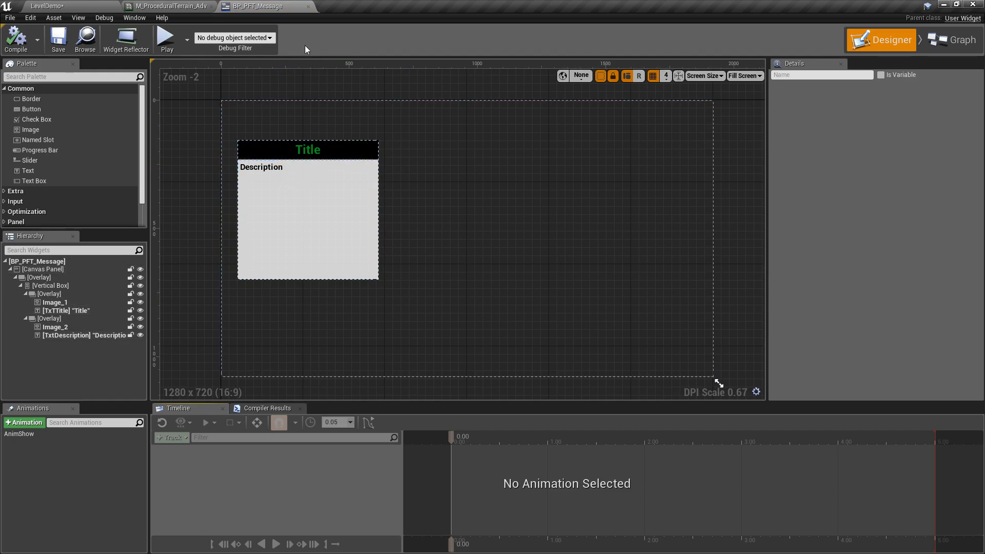
pyautogui.click(308, 6)
pyautogui.click(48, 6)
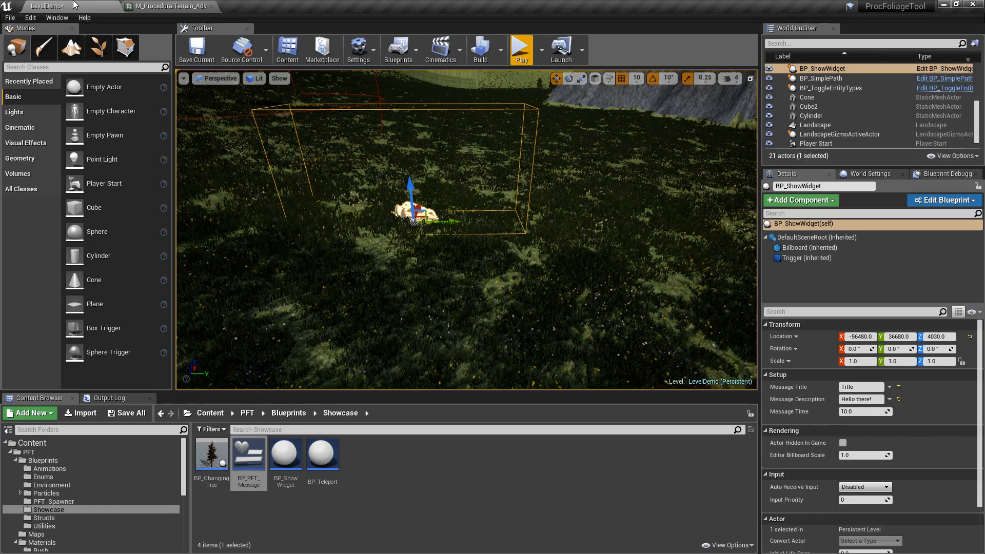
pyautogui.click(286, 455)
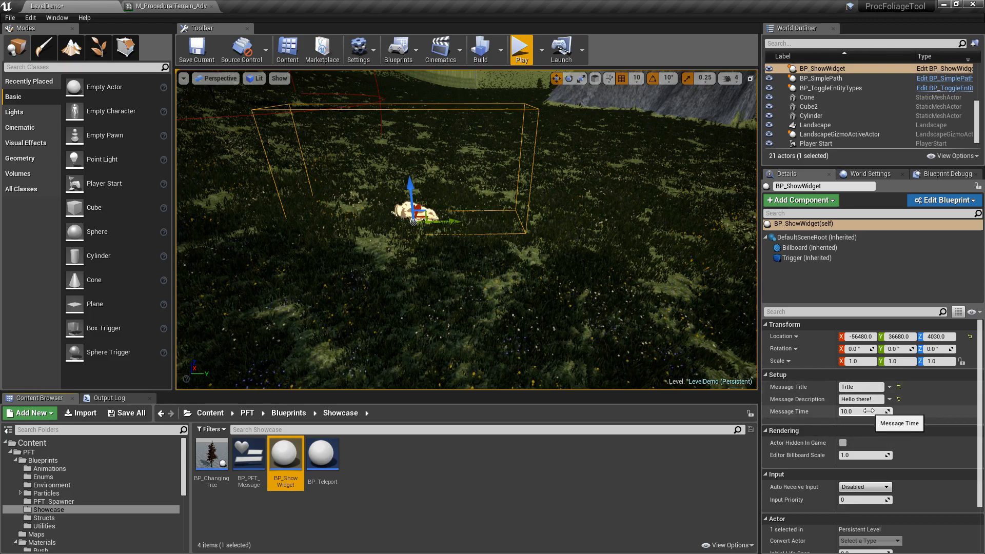
# Place a BP_Teleport actor on the grass beside the BP_ShowWidget actor, at about X -56590, Y 38710, Z 3930.
pyautogui.moveTo(631, 239); pyautogui.dragTo(662, 190, button='right')
pyautogui.press('s')
pyautogui.rightClick(623, 235)
pyautogui.moveTo(322, 454); pyautogui.dragTo(504, 278)
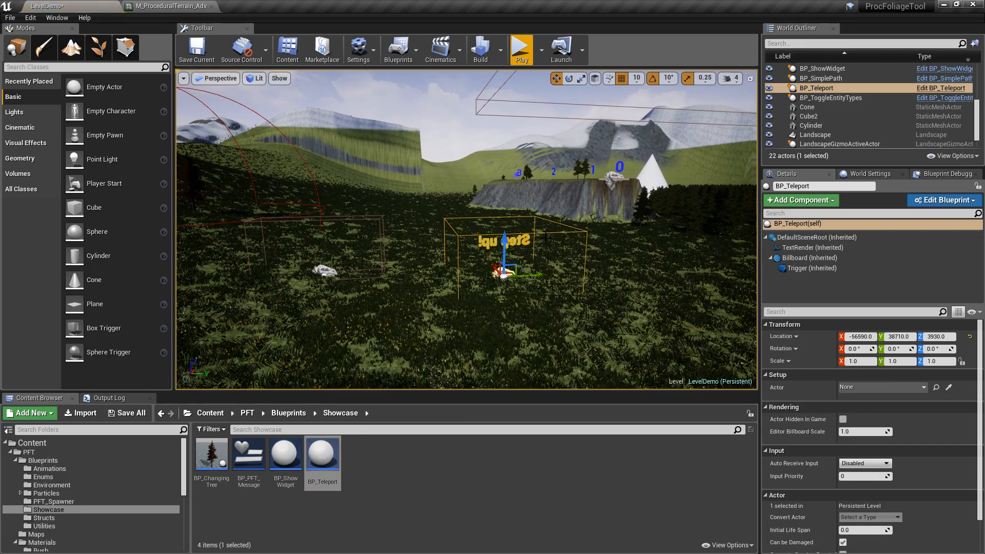
# Set BP_Teleport's target Actor to BP_ChangingTree by picking the tree in the level.
pyautogui.press('f')
pyautogui.press('a')
pyautogui.moveTo(594, 230); pyautogui.dragTo(633, 233, button='right')
pyautogui.moveTo(562, 205); pyautogui.dragTo(562, 105, button='right')
pyautogui.moveTo(480, 130); pyautogui.dragTo(395, 205, button='right')
pyautogui.press('d')
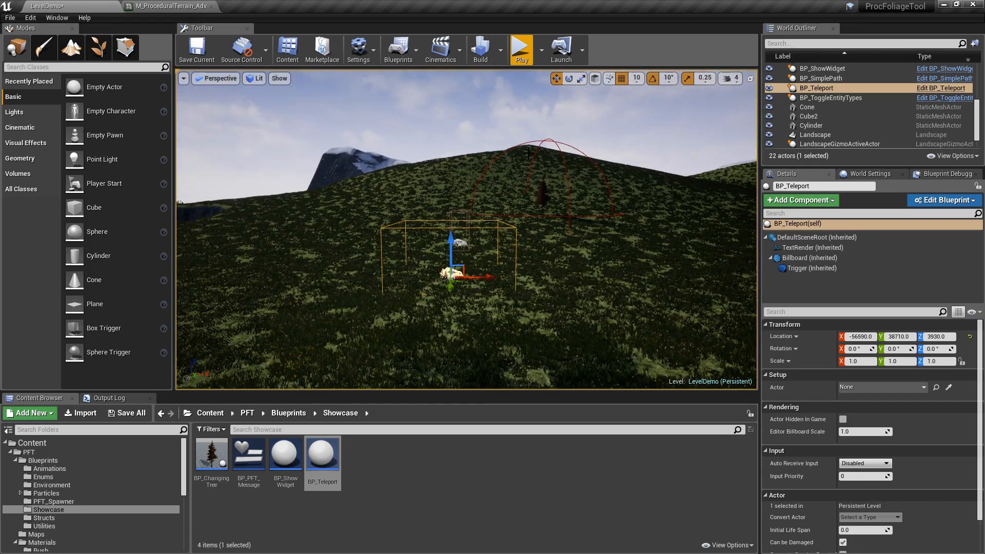
pyautogui.click(949, 388)
pyautogui.moveTo(576, 211); pyautogui.dragTo(572, 229, button='right')
pyautogui.press('w')
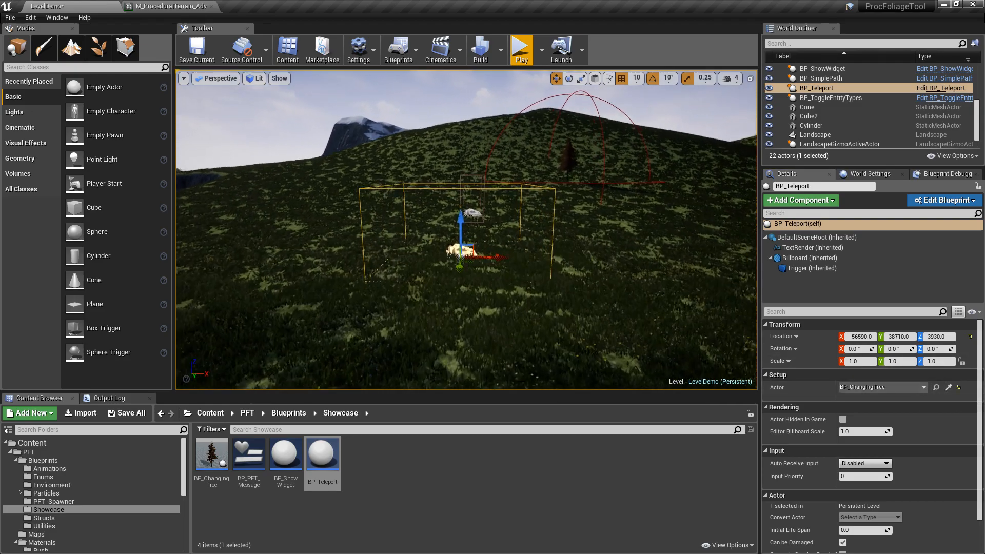
# Play-test the level by running the character uphill to the changing tree, and stop the session.
pyautogui.click(517, 46)
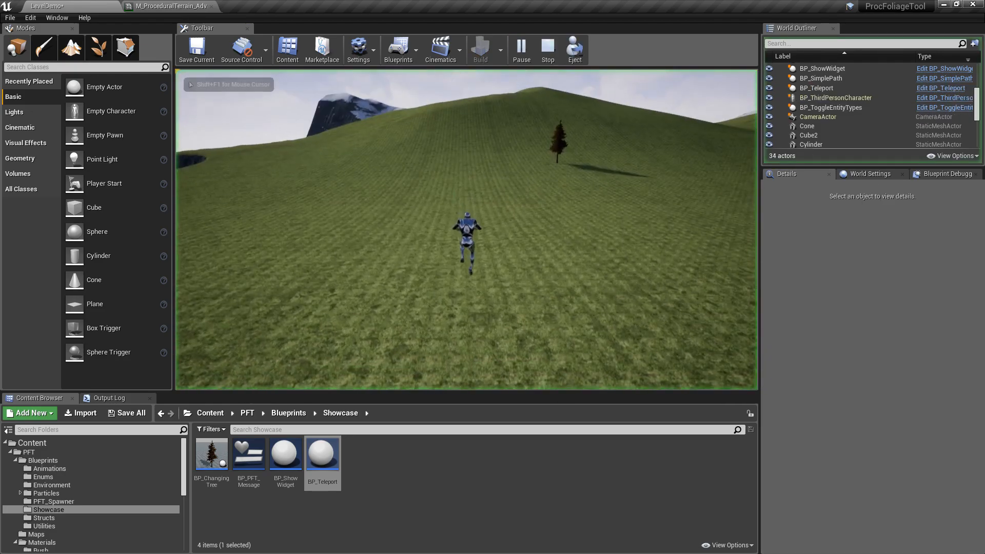
pyautogui.press('w')
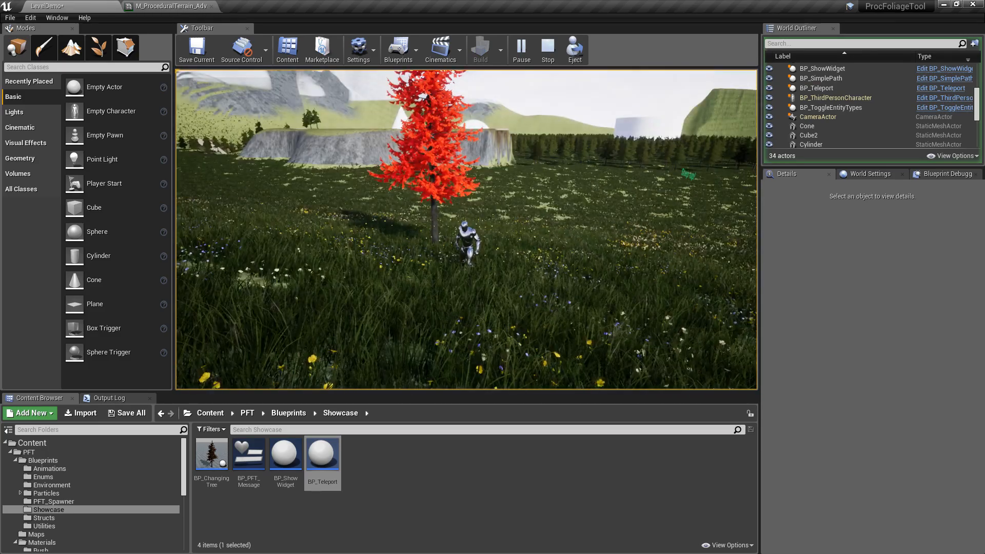
pyautogui.press('Escape')
# Play-test the teleport by starting in front of the "Step up!" text and running the character into its trigger.
pyautogui.press('w')
pyautogui.moveTo(750, 170); pyautogui.dragTo(339, 206, button='right')
pyautogui.moveTo(544, 198); pyautogui.dragTo(574, 232, button='right')
pyautogui.press('w')
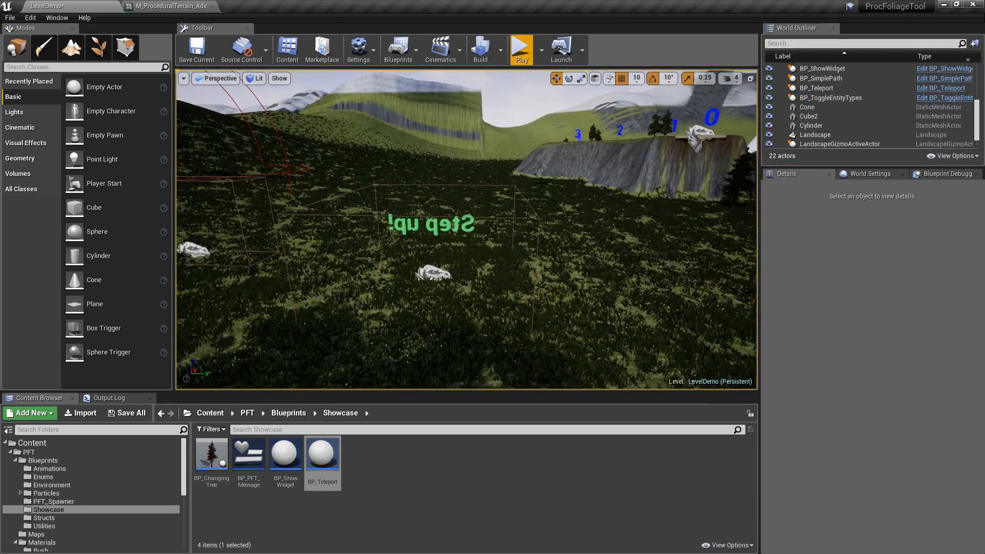
pyautogui.click(519, 51)
pyautogui.press('w')
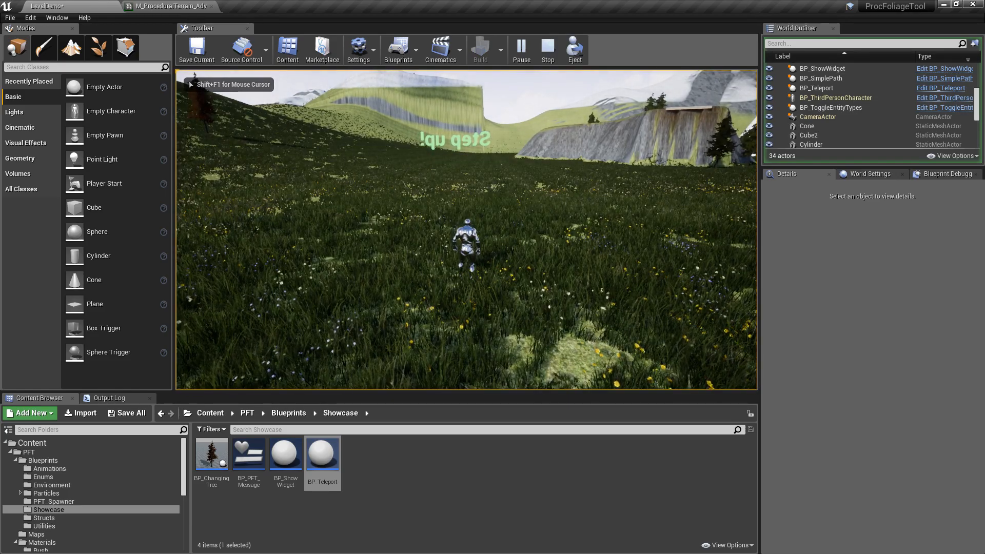
pyautogui.press('w')
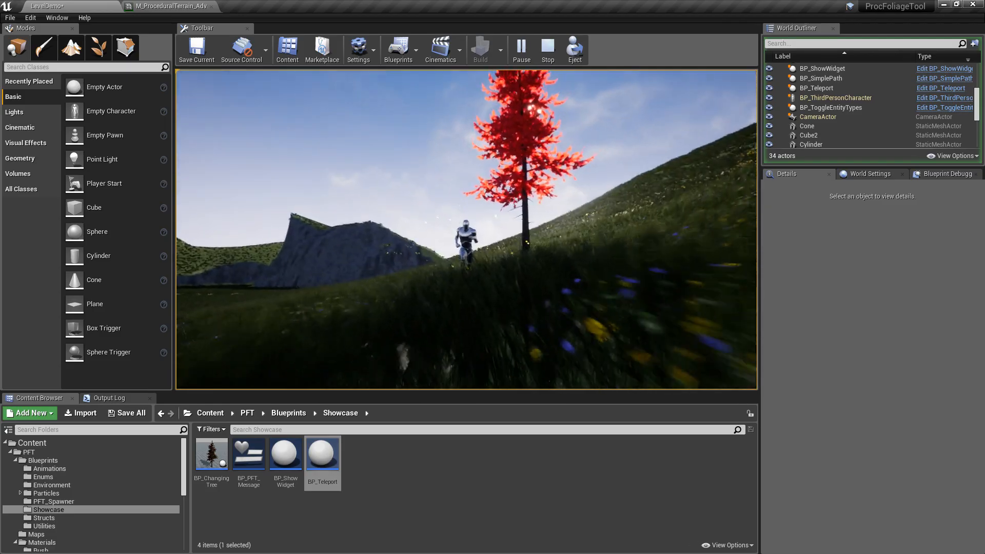
pyautogui.press('Escape')
# Delete the placed BP_Teleport actor from the level.
pyautogui.moveTo(467, 229); pyautogui.dragTo(323, 259, button='right')
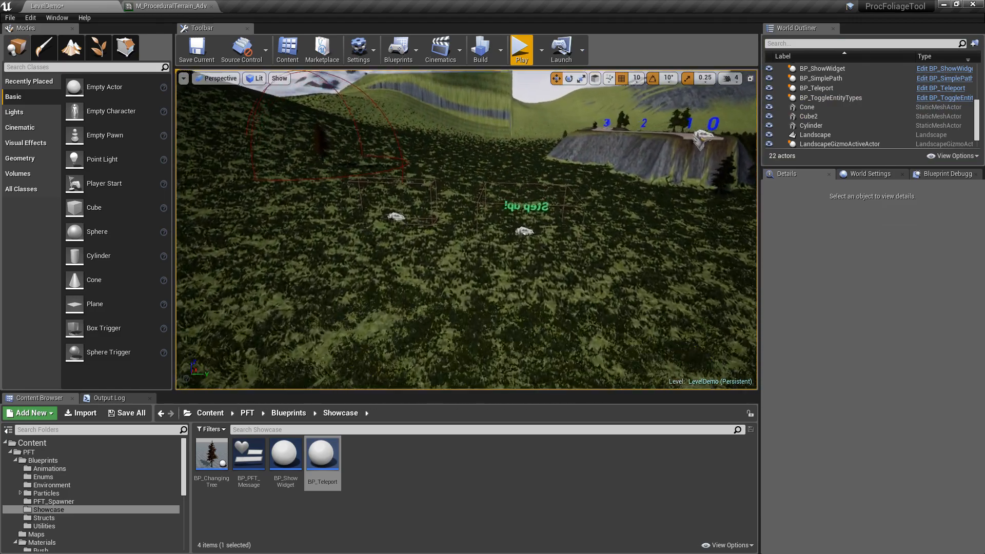
pyautogui.rightClick(462, 216)
pyautogui.moveTo(585, 237); pyautogui.dragTo(578, 251, button='right')
pyautogui.click(560, 218)
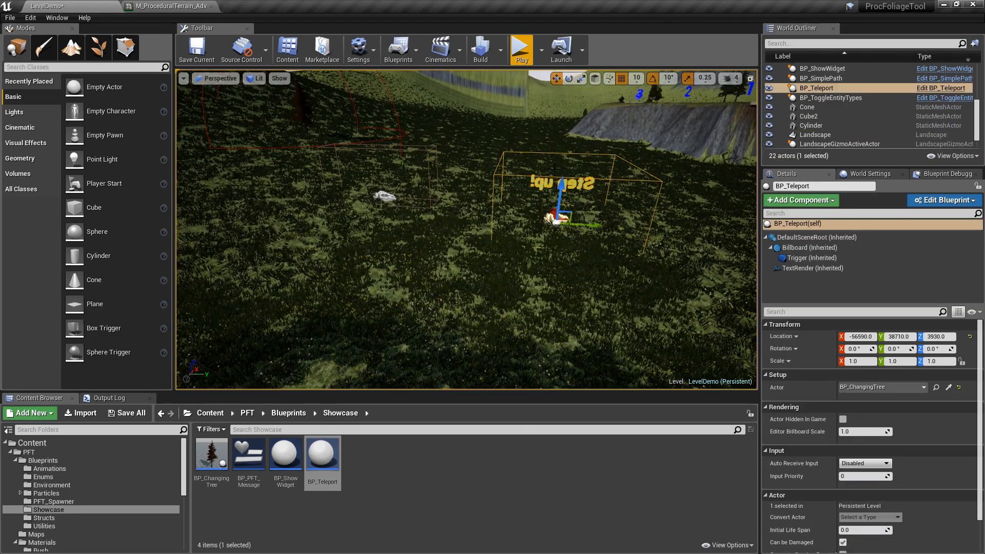
pyautogui.press('Delete')
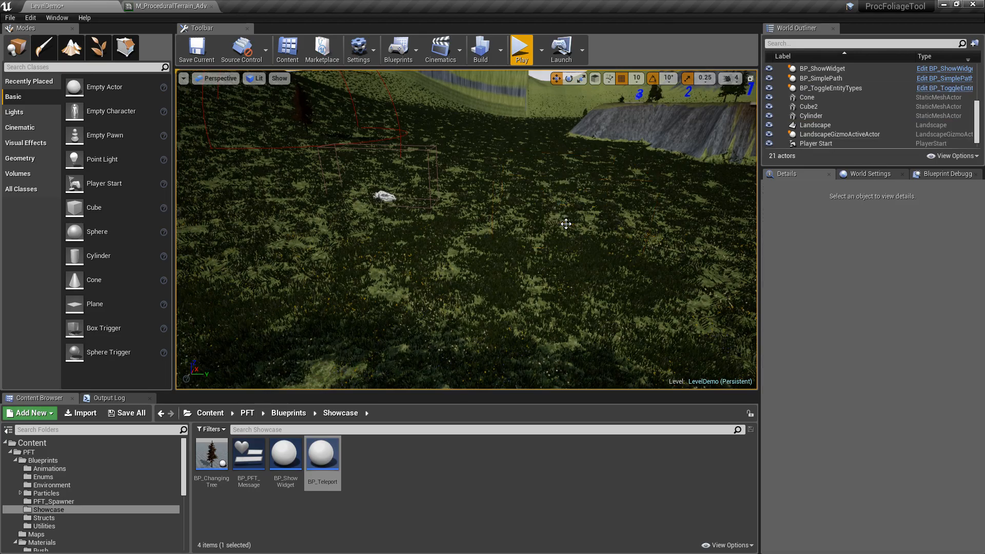
# Switch to the PowerPoint coverage slide, highlight the Actor Bounds bullet, and return to the Unreal level editor.
pyautogui.hotkey('alt', 'Tab')
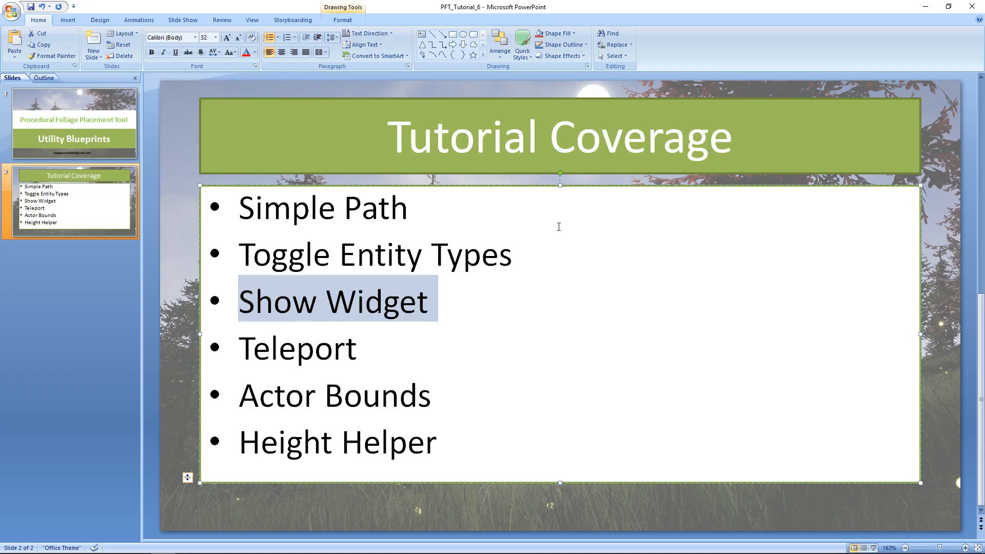
pyautogui.click(381, 395)
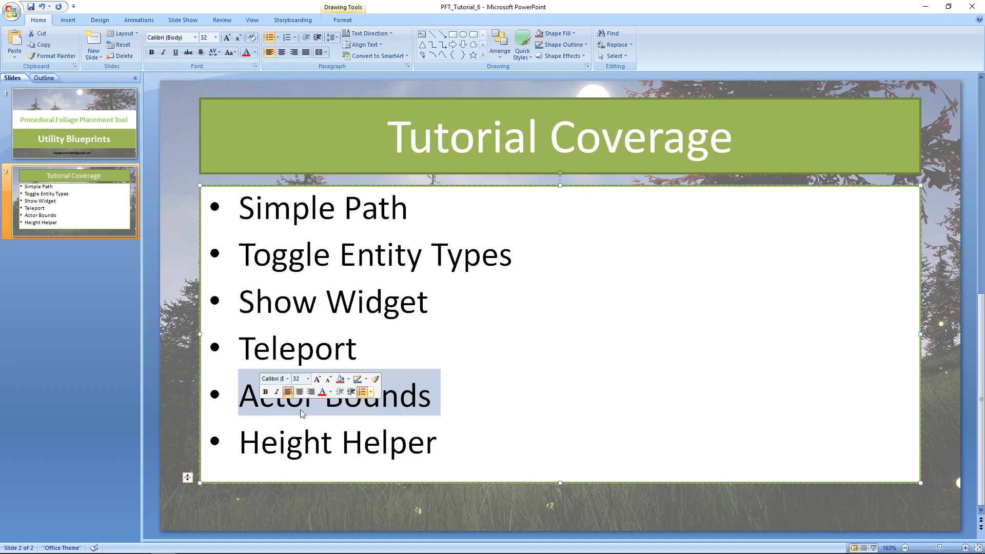
pyautogui.hotkey('alt', 'Tab')
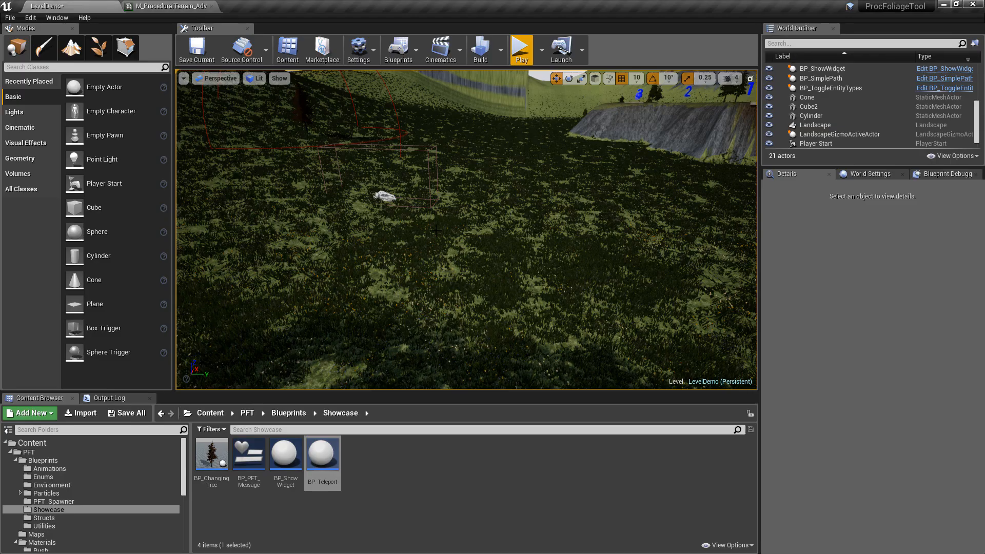
# Select the BP_ProceduralFoliagePlacementTool actor above the pine forest.
pyautogui.moveTo(527, 242); pyautogui.dragTo(577, 193, button='right')
pyautogui.press('w')
pyautogui.press('d')
pyautogui.press('w')
pyautogui.press('e')
pyautogui.moveTo(449, 291); pyautogui.dragTo(488, 232, button='right')
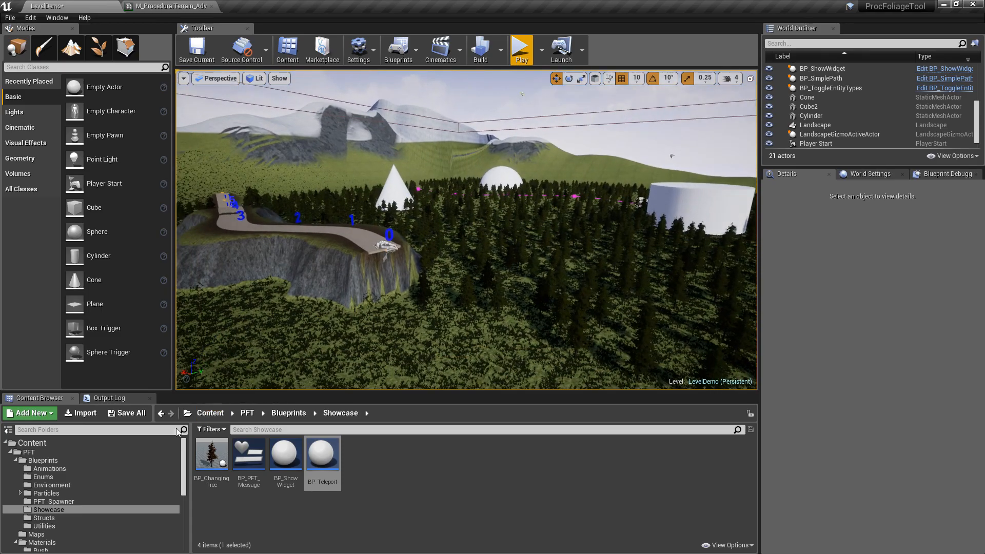
pyautogui.moveTo(513, 267); pyautogui.dragTo(552, 230, button='right')
pyautogui.press('e')
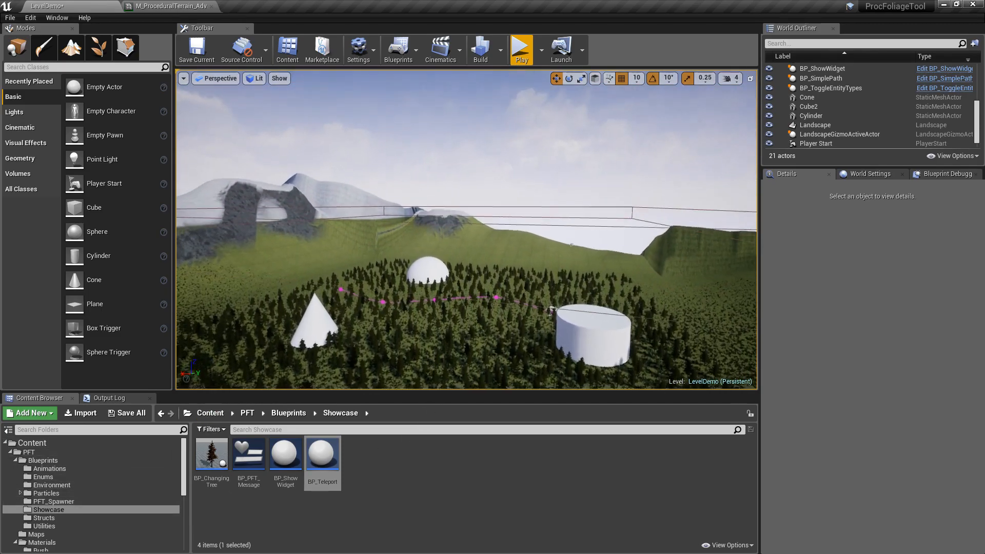
pyautogui.moveTo(453, 213); pyautogui.dragTo(448, 220, button='right')
pyautogui.click(446, 216)
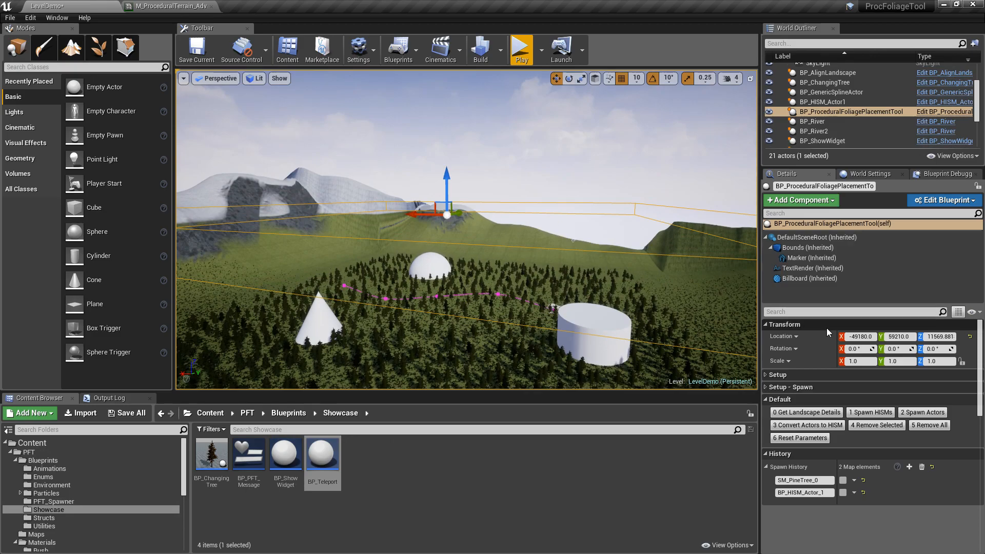
# Expand the first Actors List entry in the foliage tool's Setup - Spawn settings and locate its SM_PineTree mesh among the project assets.
pyautogui.click(766, 388)
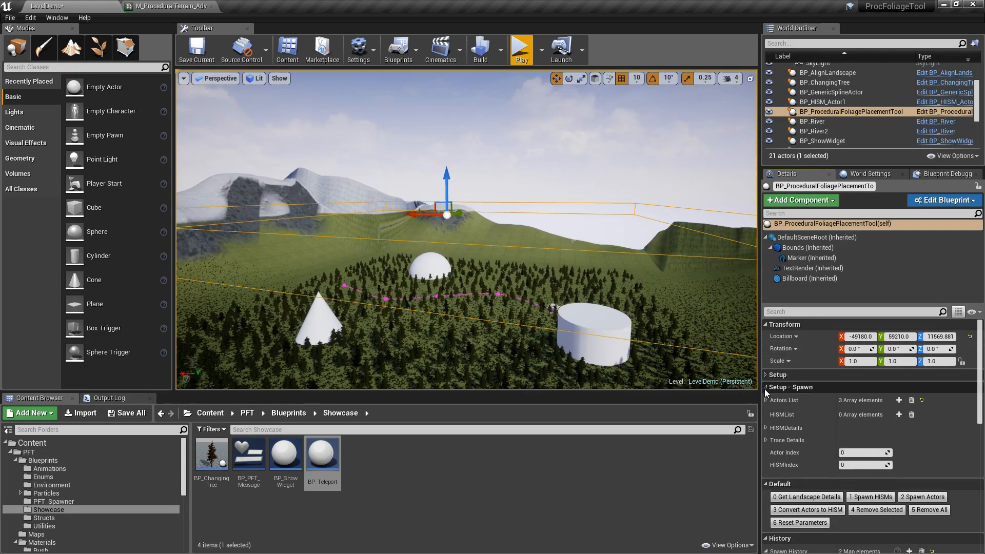
pyautogui.click(767, 401)
pyautogui.click(771, 413)
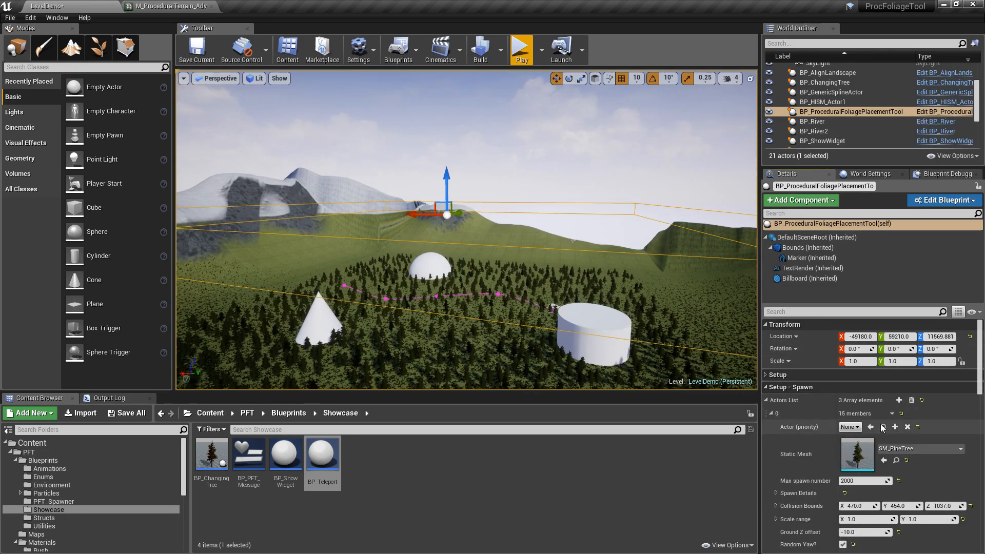
pyautogui.click(897, 461)
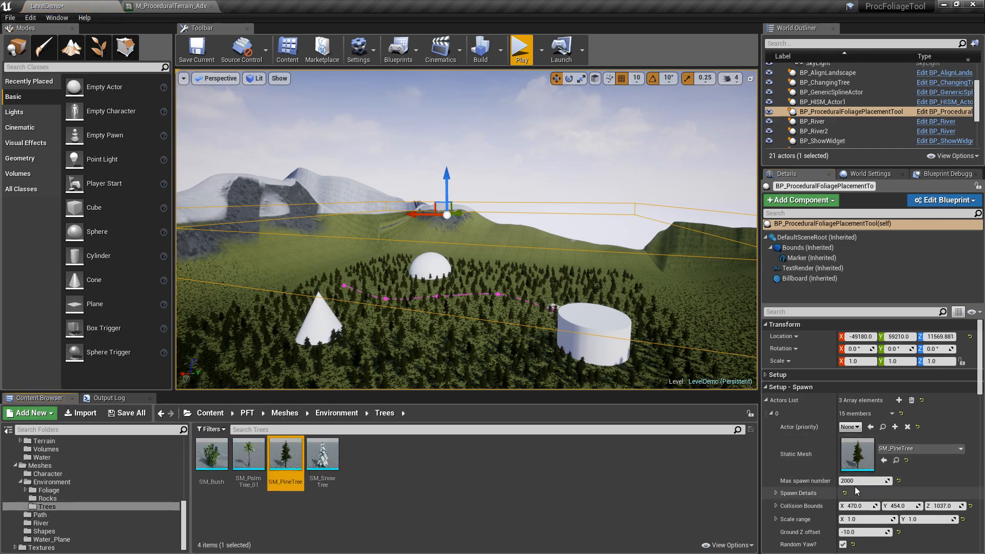
pyautogui.scroll(-2, 877, 479)
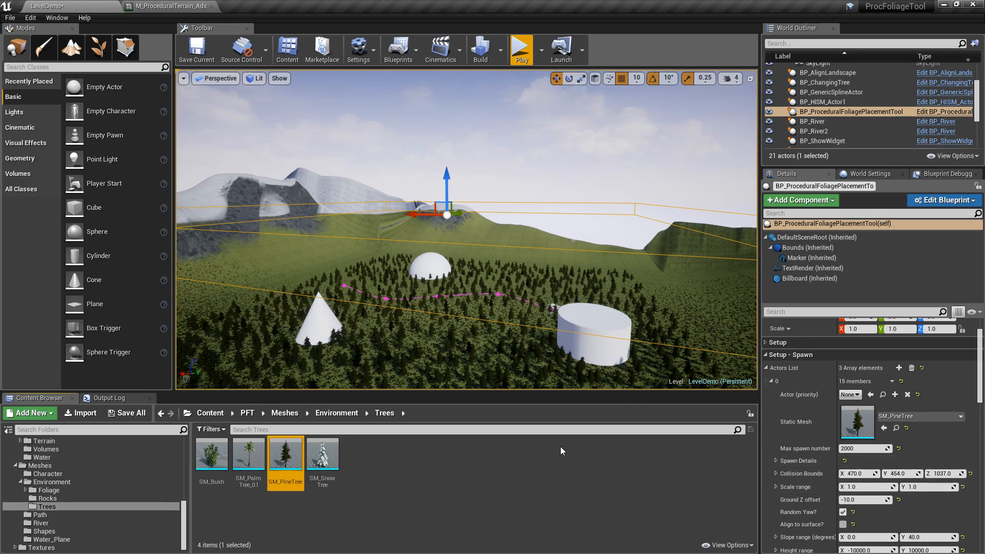
pyautogui.moveTo(287, 449)
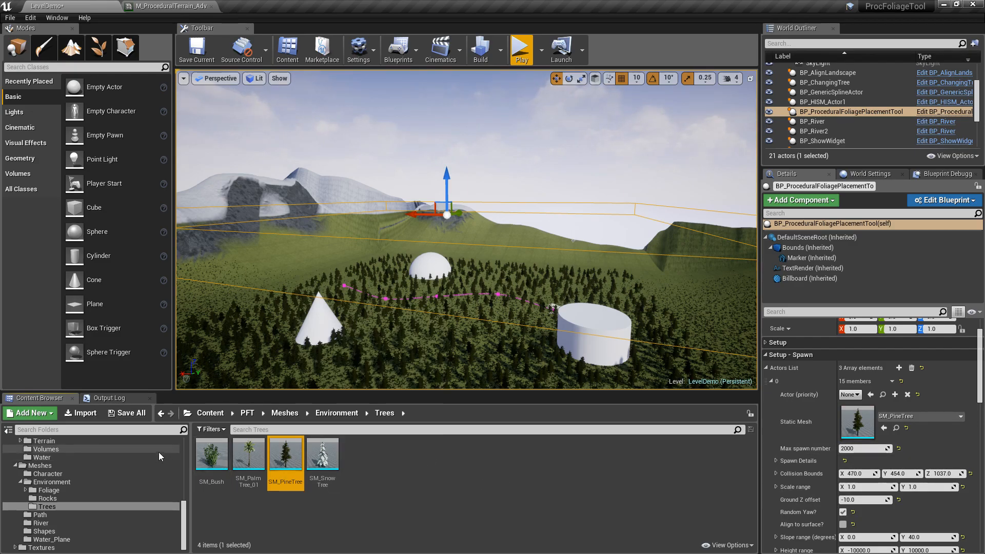
# Open the BP_ChangingTree blueprint from PFT/Blueprints/Showcase and show its tree in the blueprint viewport.
pyautogui.click(184, 443)
pyautogui.click(87, 461)
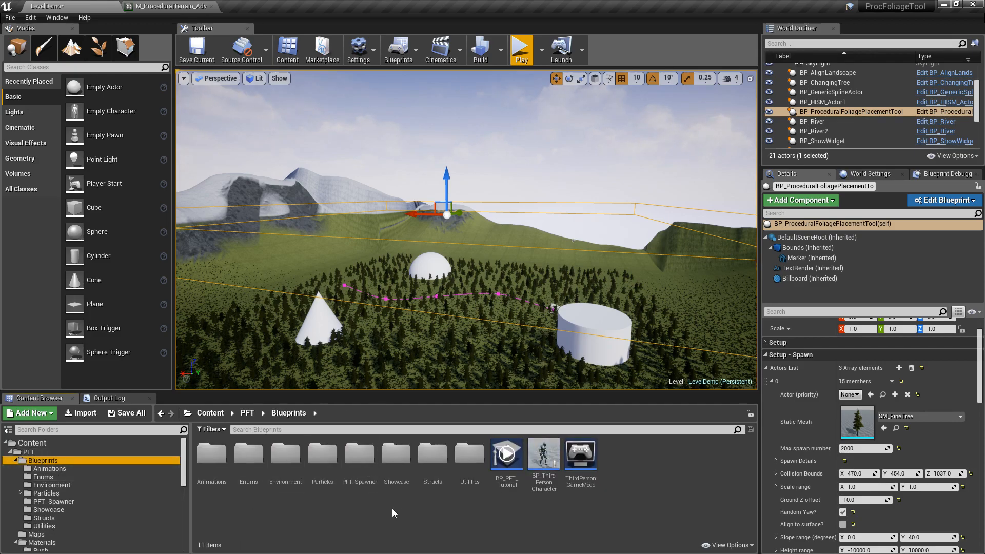
pyautogui.doubleClick(390, 470)
pyautogui.doubleClick(212, 457)
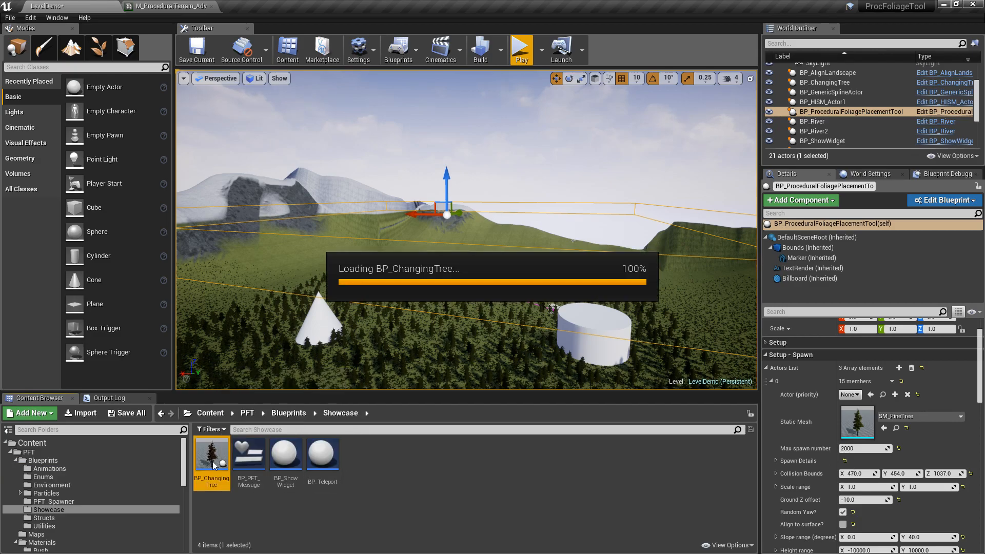
pyautogui.click(212, 76)
pyautogui.moveTo(500, 201); pyautogui.dragTo(397, 173, button='right')
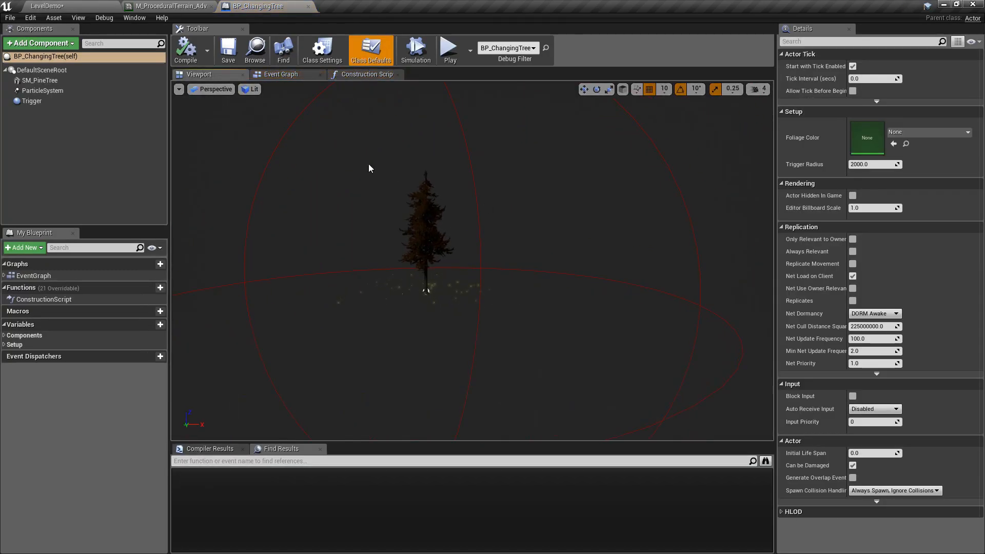
# Inspect the blueprint's SM_PineTree, ParticleSystem and Trigger components, close it, and return to the LevelDemo level.
pyautogui.click(40, 80)
pyautogui.click(55, 91)
pyautogui.click(34, 102)
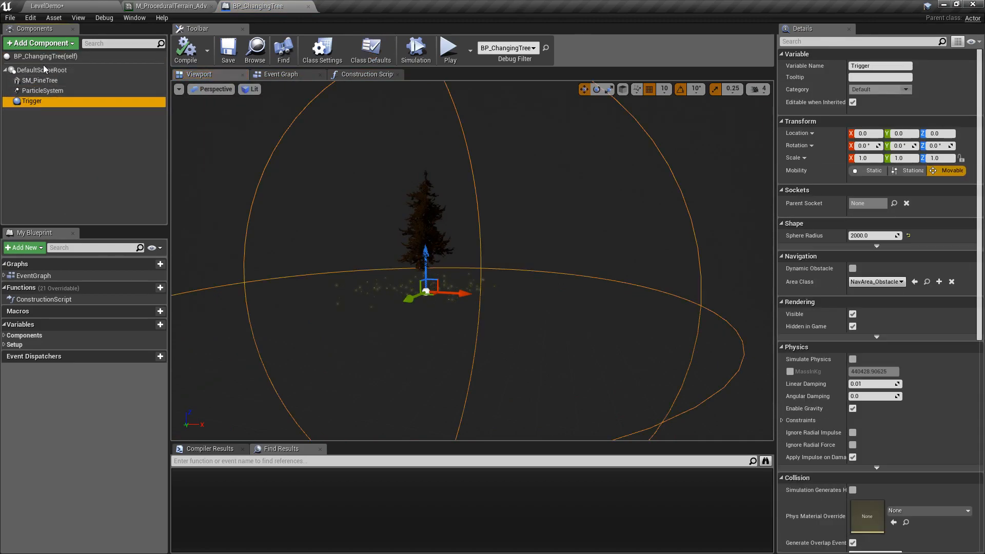
pyautogui.click(49, 81)
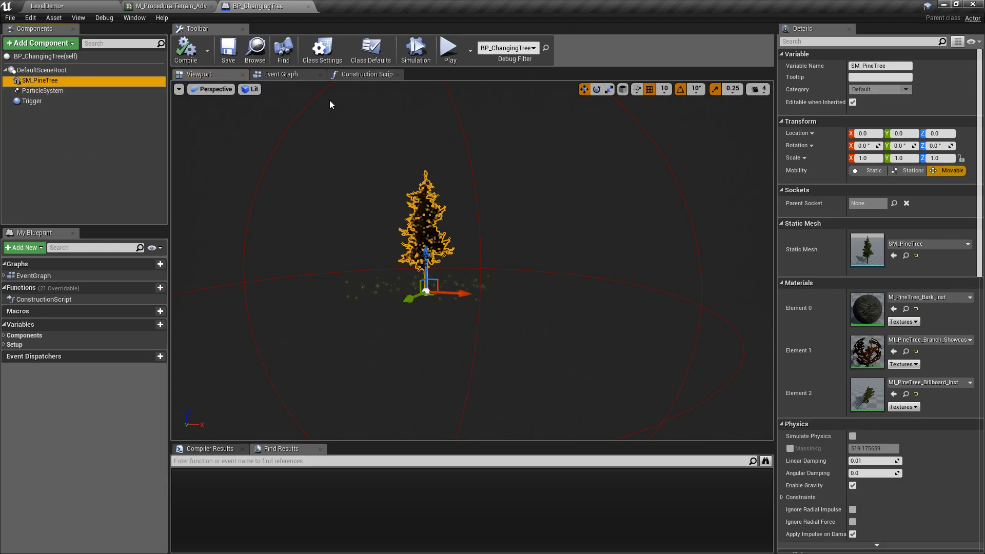
pyautogui.click(308, 6)
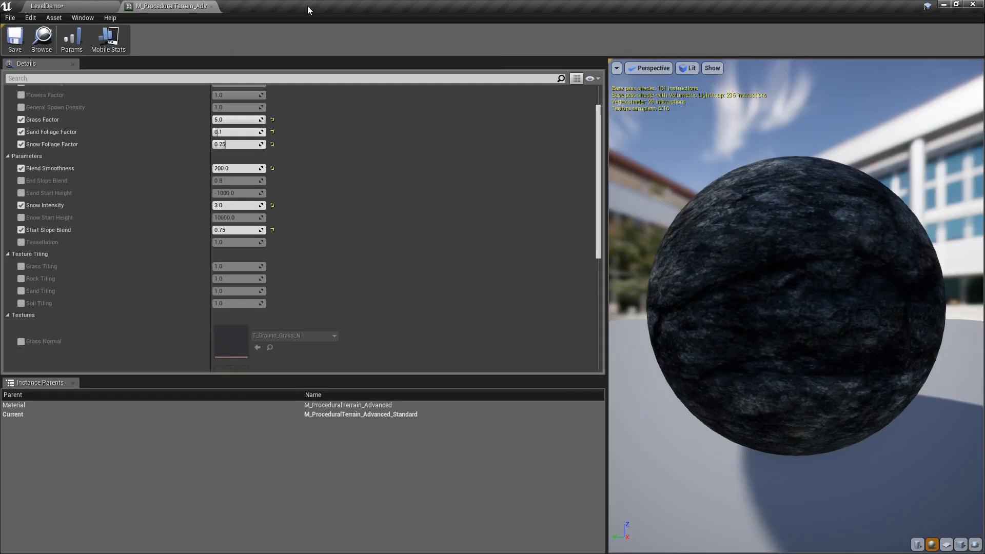
pyautogui.click(41, 6)
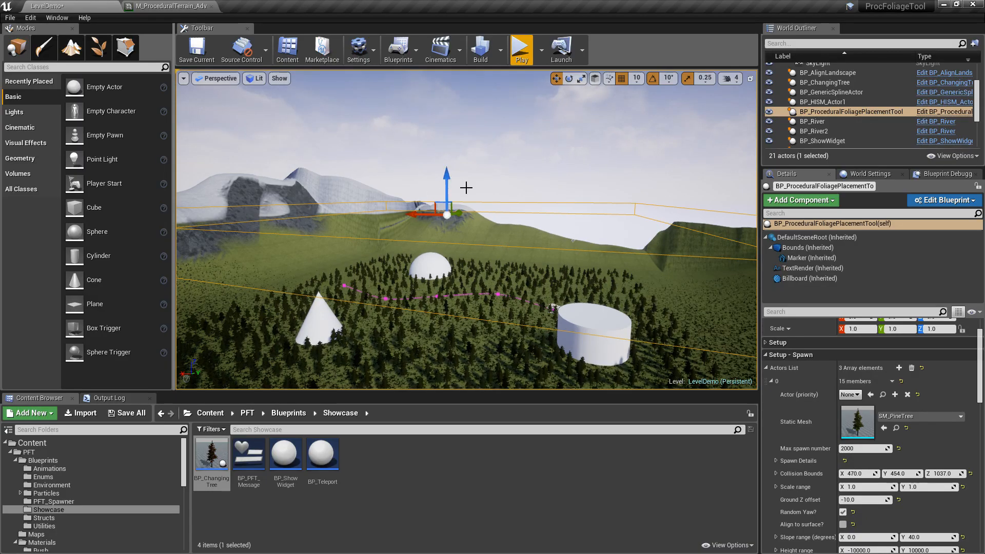
# Select the BP_ChangingTree actor placed on the grassy hillside.
pyautogui.moveTo(553, 205); pyautogui.dragTo(404, 230, button='right')
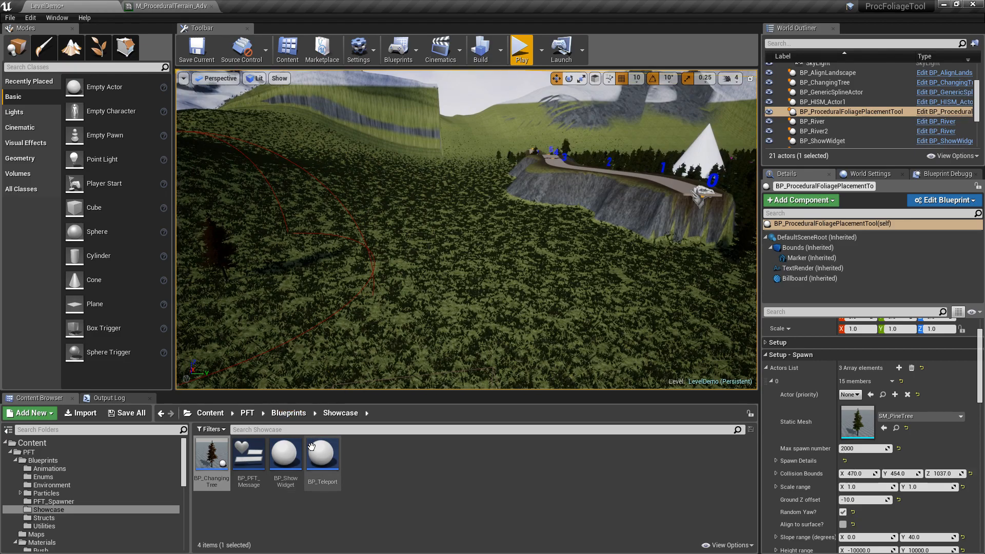
pyautogui.moveTo(556, 284); pyautogui.dragTo(477, 284, button='right')
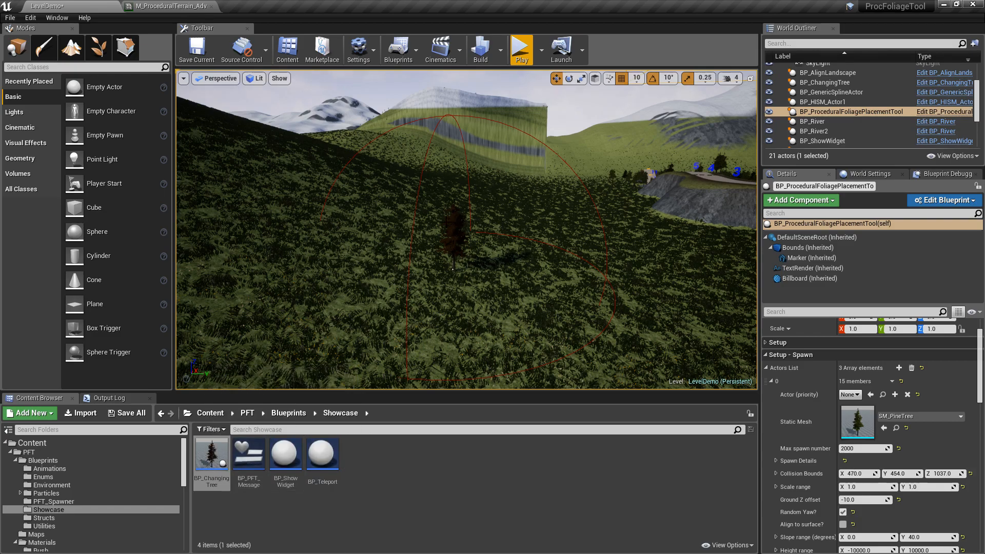
pyautogui.click(450, 219)
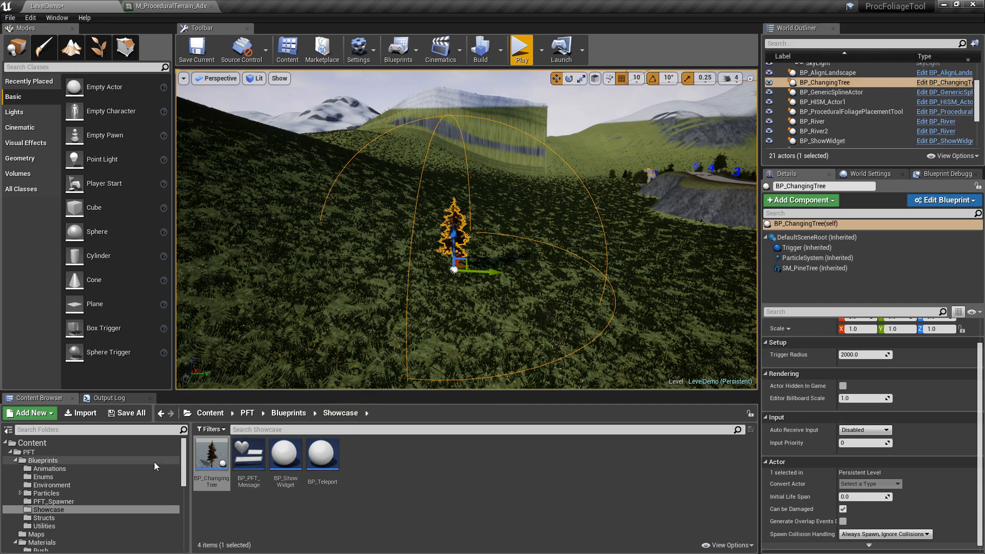
# Add the BP_ActorBounds component from PFT/Blueprints/Utilities to the selected BP_ChangingTree actor.
pyautogui.click(53, 526)
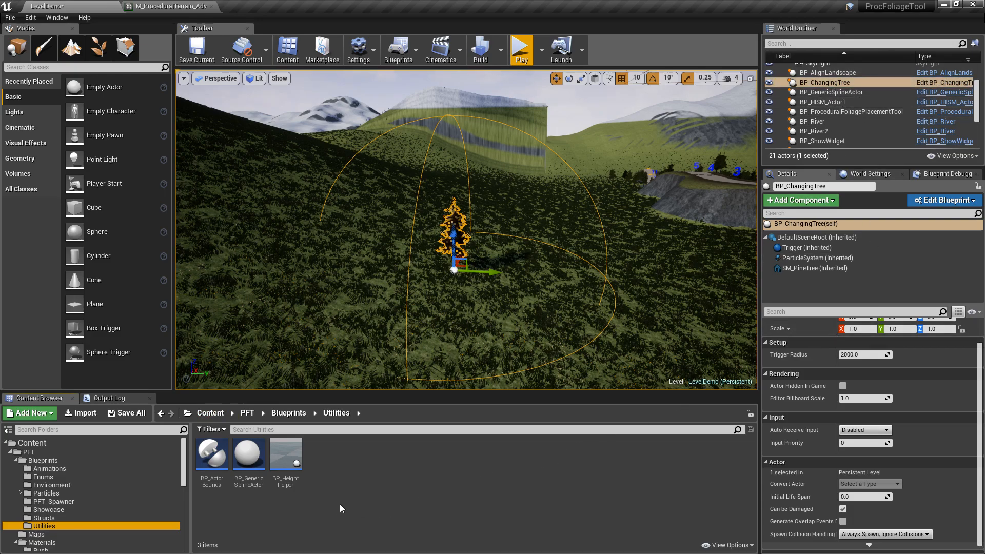
pyautogui.click(212, 455)
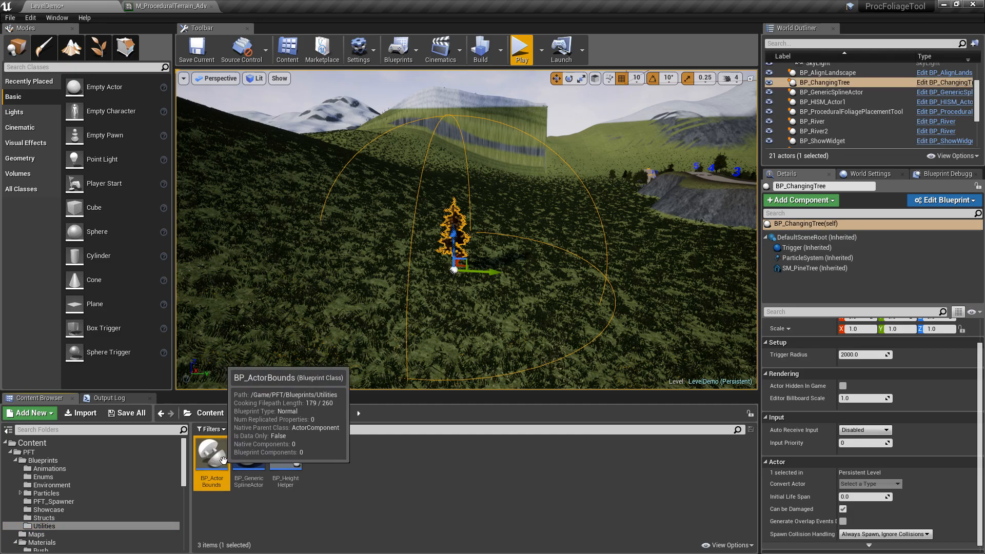
pyautogui.moveTo(212, 456); pyautogui.dragTo(821, 287)
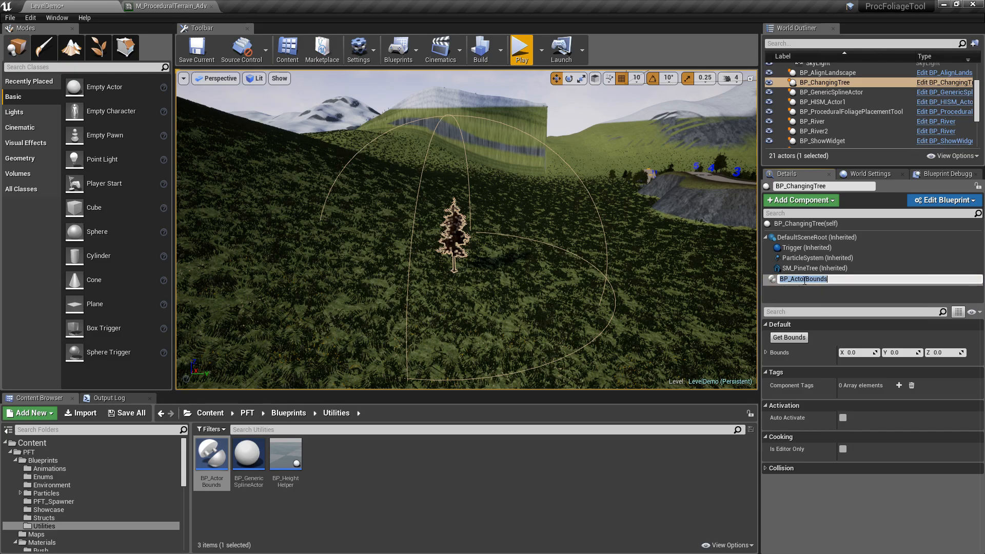
# Keep the name of the BP_ActorBounds component and run Get Bounds on it for the BP_ChangingTree actor.
pyautogui.press('Return')
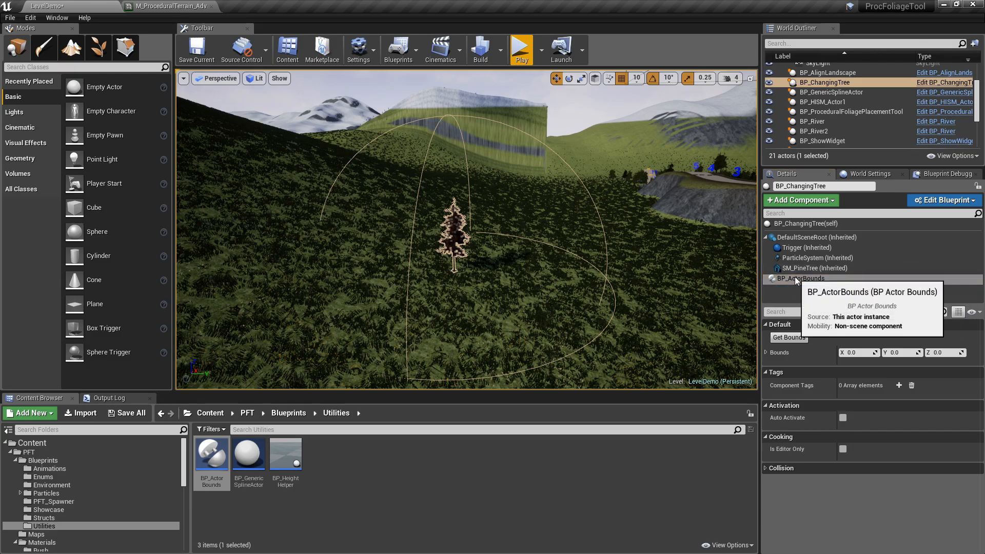
pyautogui.click(804, 224)
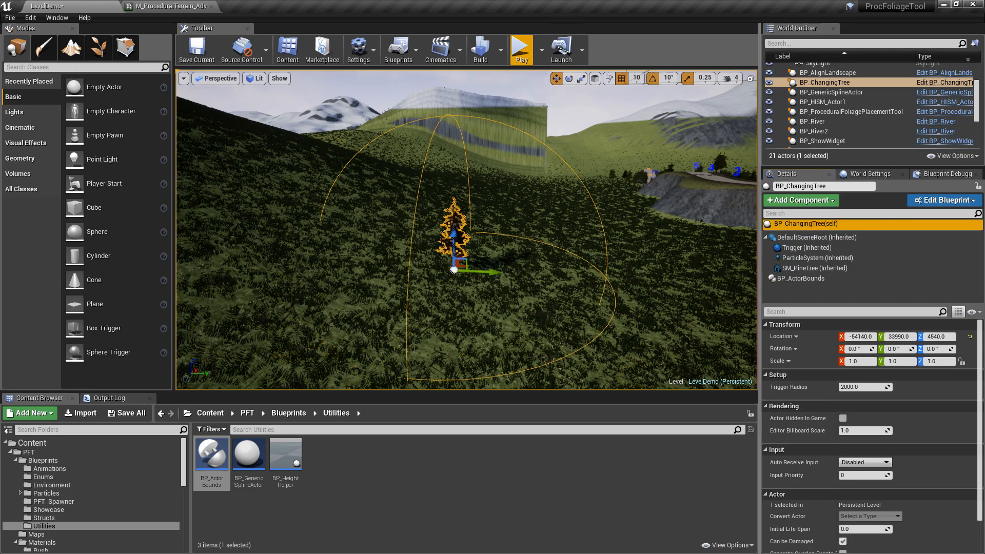
pyautogui.click(807, 280)
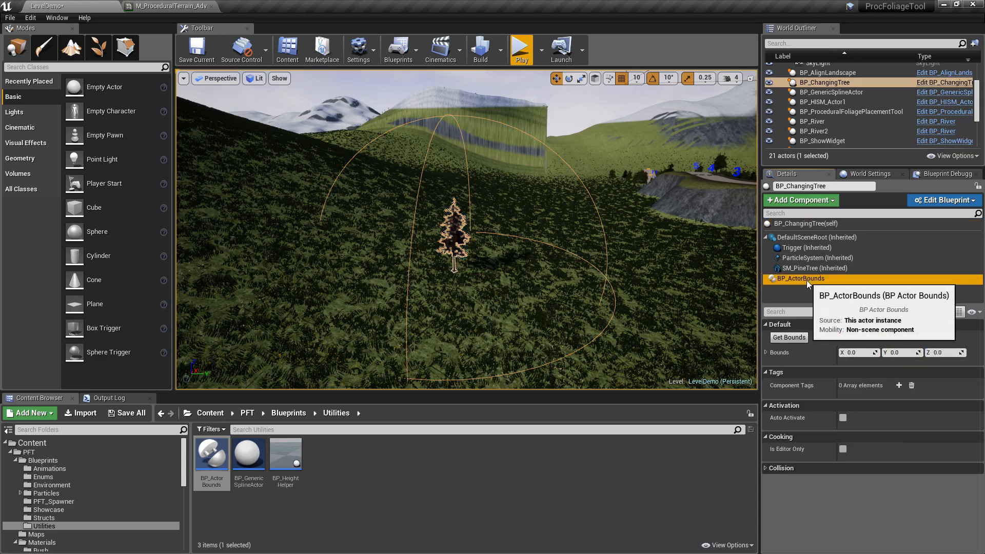
pyautogui.click(790, 338)
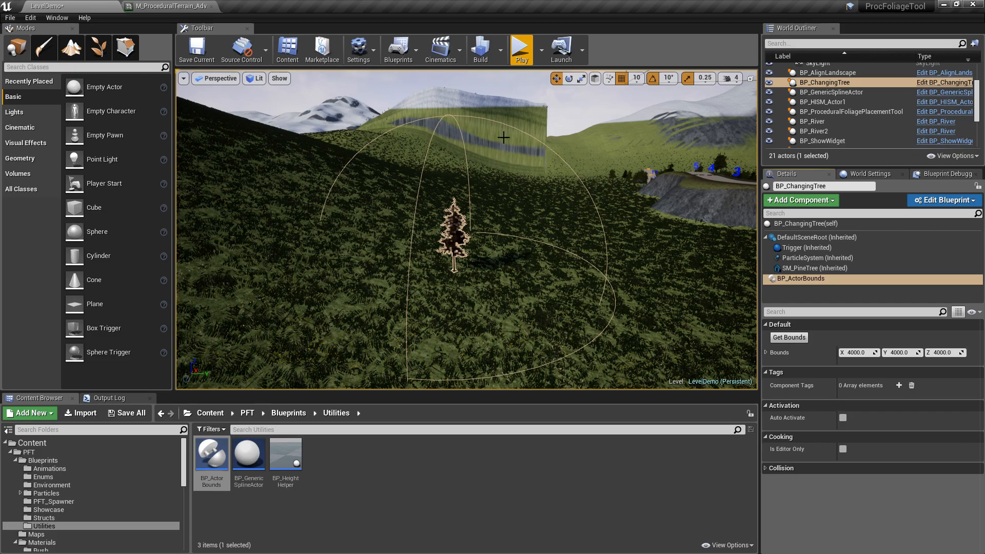
# Set the BP_ChangingTree actor's Trigger Radius to 500.
pyautogui.click(856, 225)
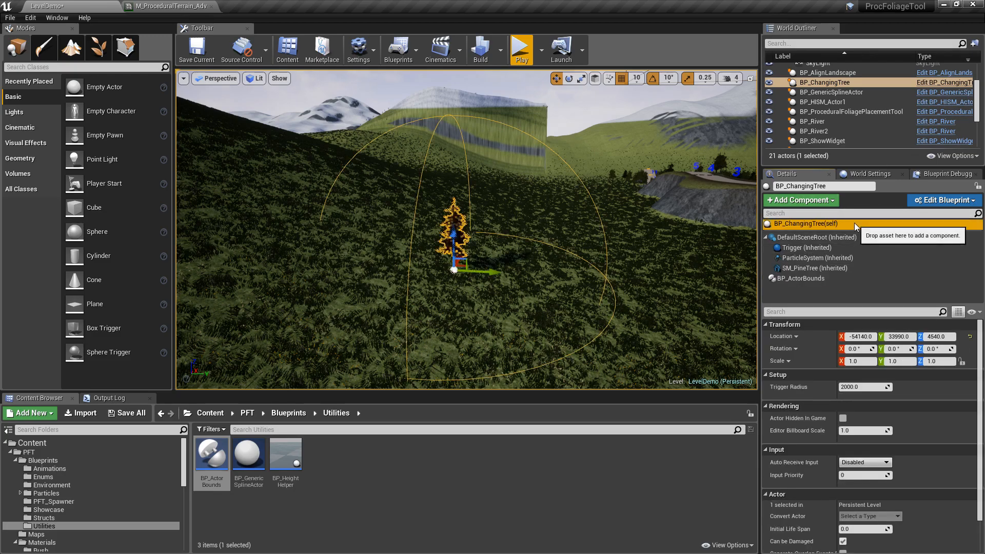
pyautogui.click(862, 387)
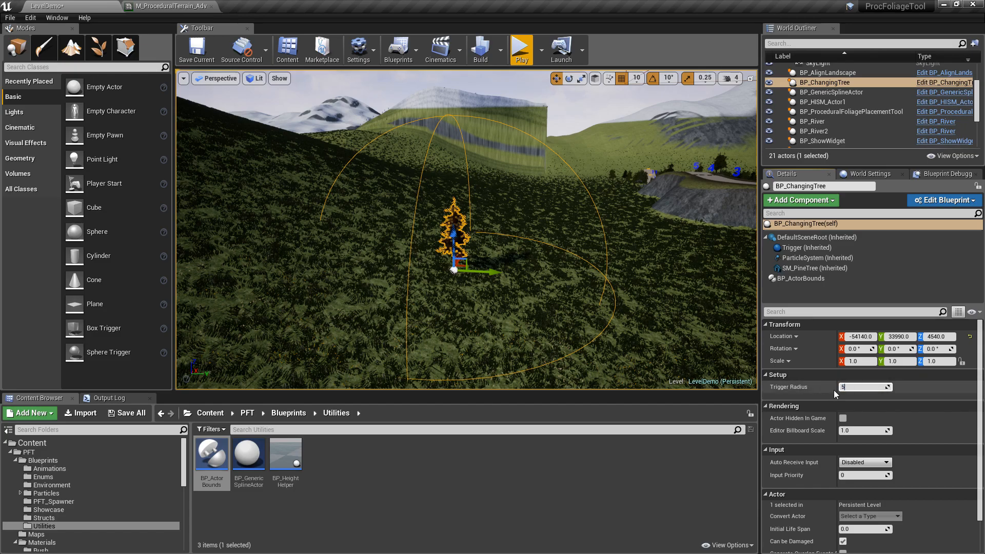
pyautogui.press('Return')
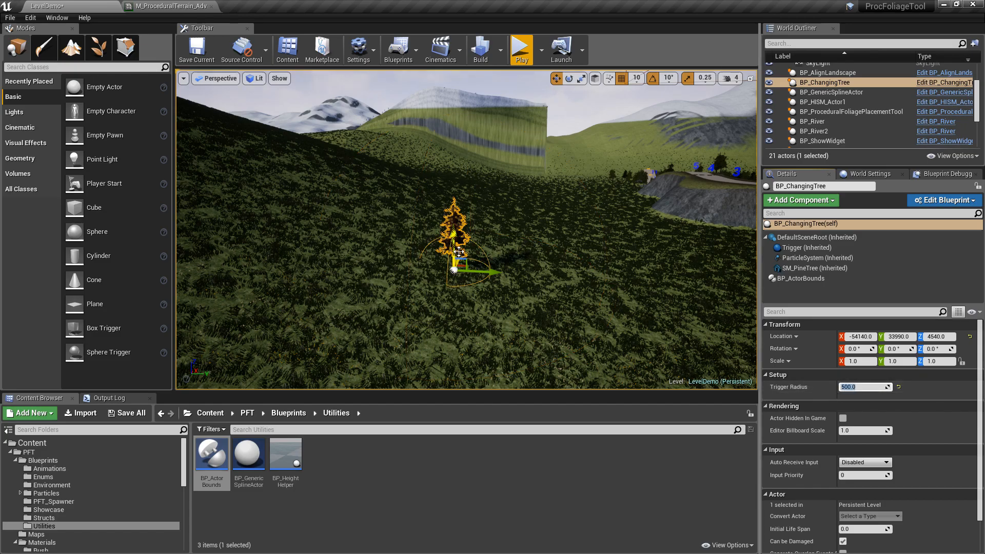
# Recalculate the actor's bounds with the BP_ActorBounds component and widen the values area to show the Bounds in full.
pyautogui.click(786, 280)
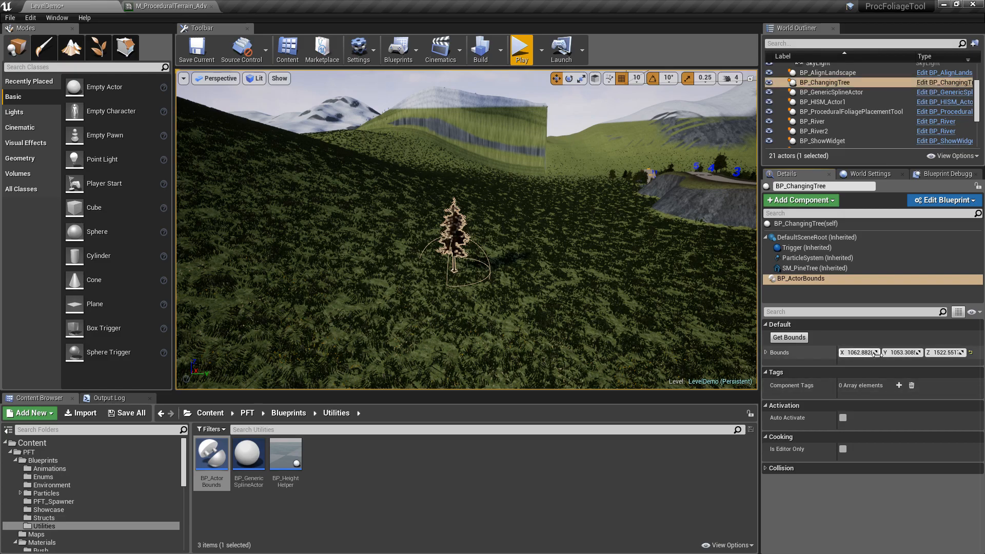
pyautogui.moveTo(837, 362); pyautogui.dragTo(823, 362)
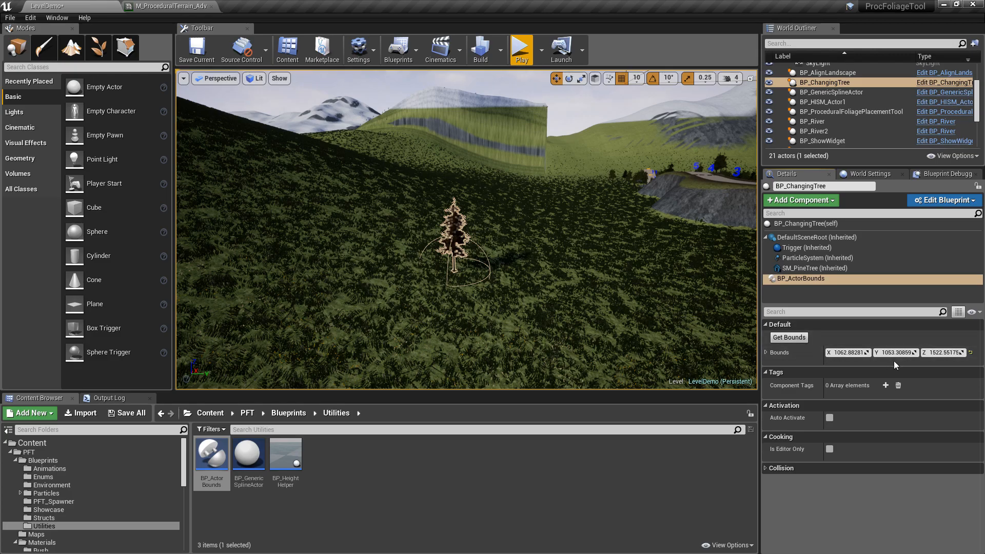
pyautogui.click(802, 281)
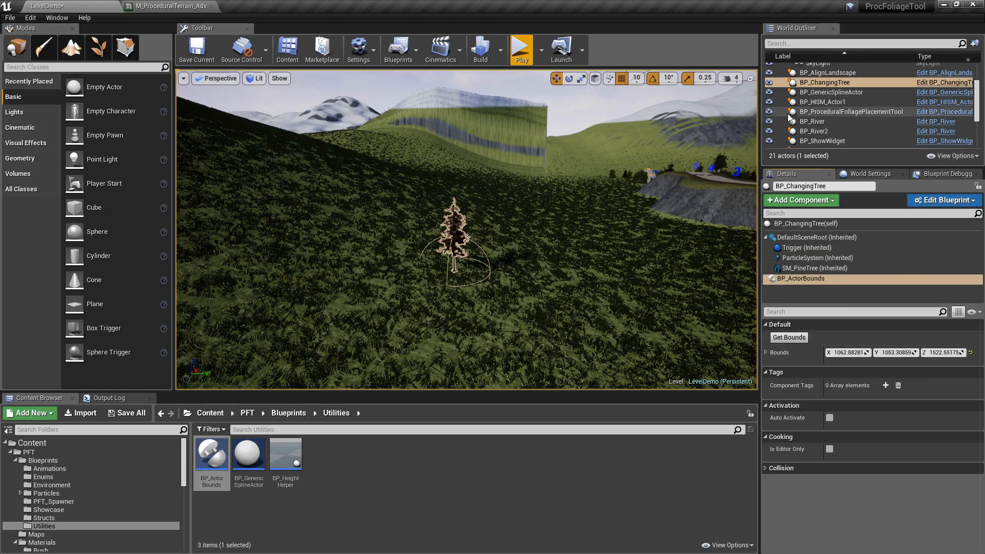
# Select BP_ProceduralFoliagePlacementTool and collapse the first actor entry's Spawn Details to review its Collision Bounds.
pyautogui.click(842, 111)
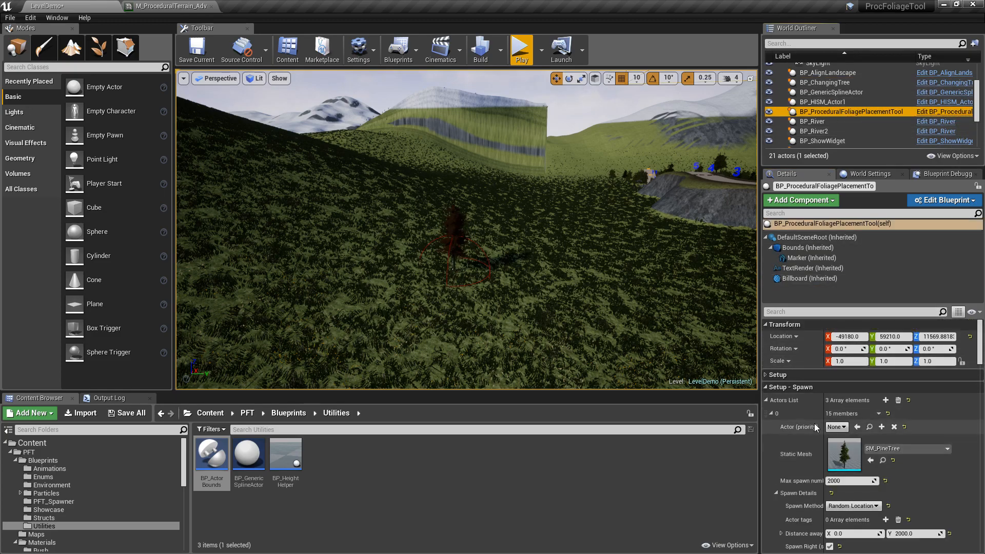
pyautogui.scroll(-3, 814, 424)
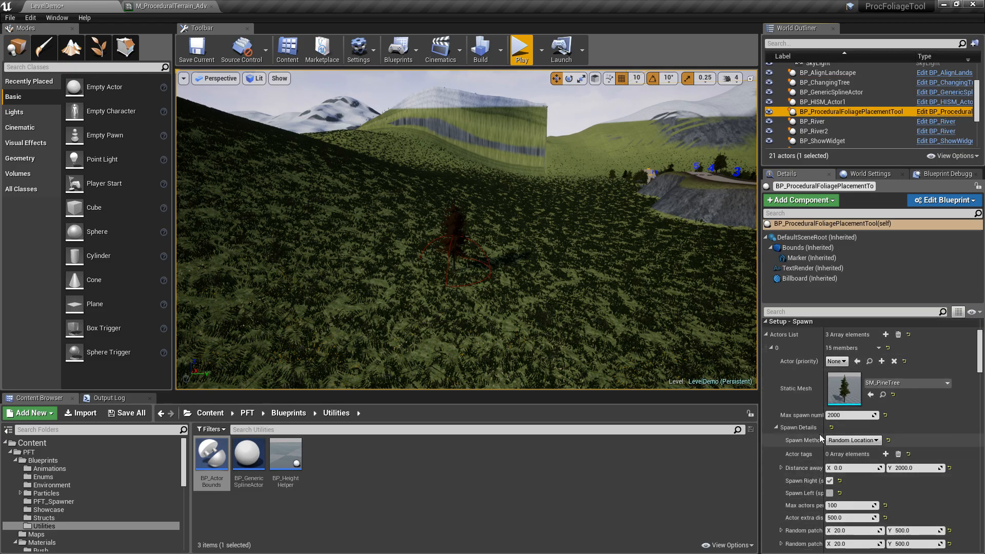
pyautogui.click(776, 427)
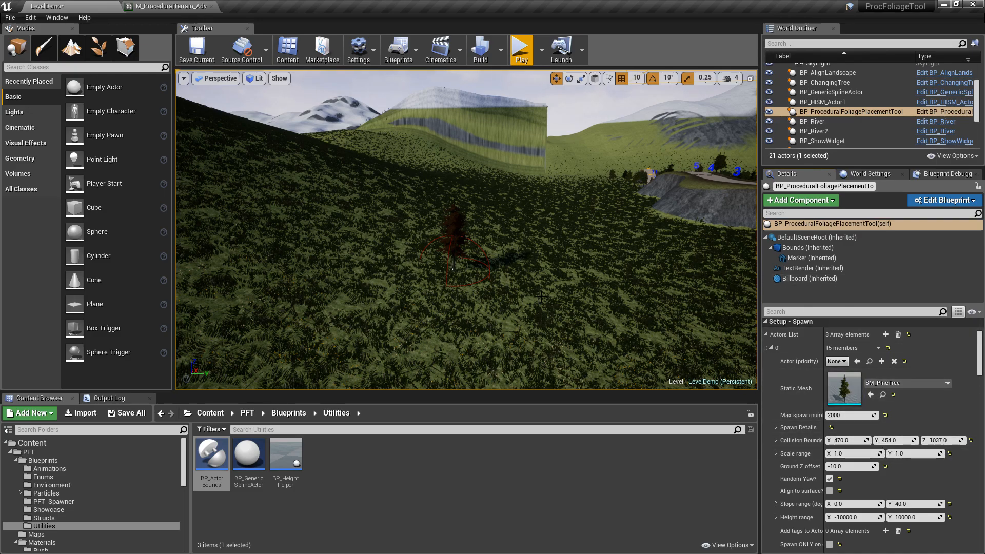
# Switch to PowerPoint, highlight the Height Helper bullet on the Tutorial Coverage slide, and return to Unreal Editor.
pyautogui.hotkey('alt', 'Tab')
pyautogui.click(319, 435)
pyautogui.moveTo(425, 441); pyautogui.dragTo(279, 443)
pyautogui.hotkey('alt', 'Tab')
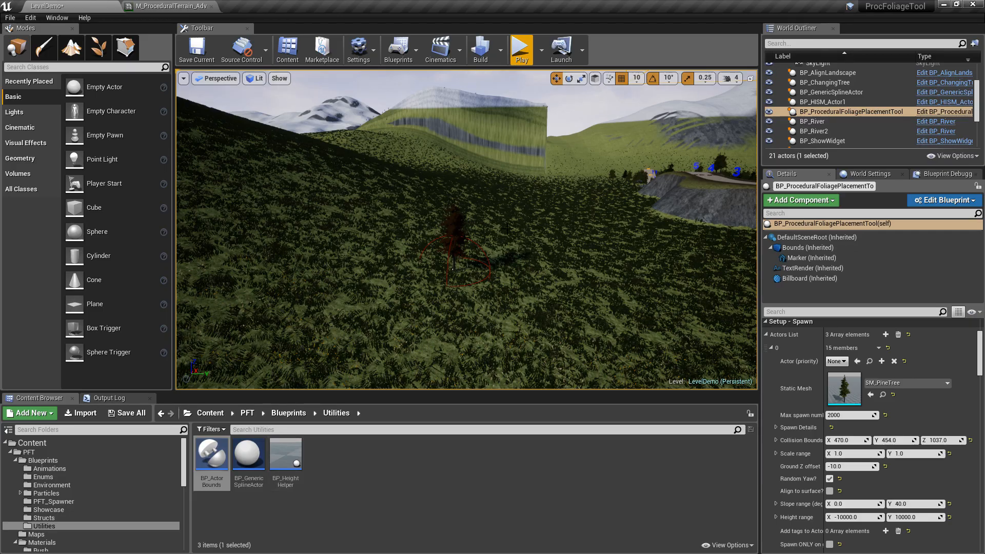
# Place a BP_HeightHelper actor from PFT/Blueprints/Utilities in the level near the steep terrain wall.
pyautogui.moveTo(467, 214); pyautogui.dragTo(502, 216, button='right')
pyautogui.press('w')
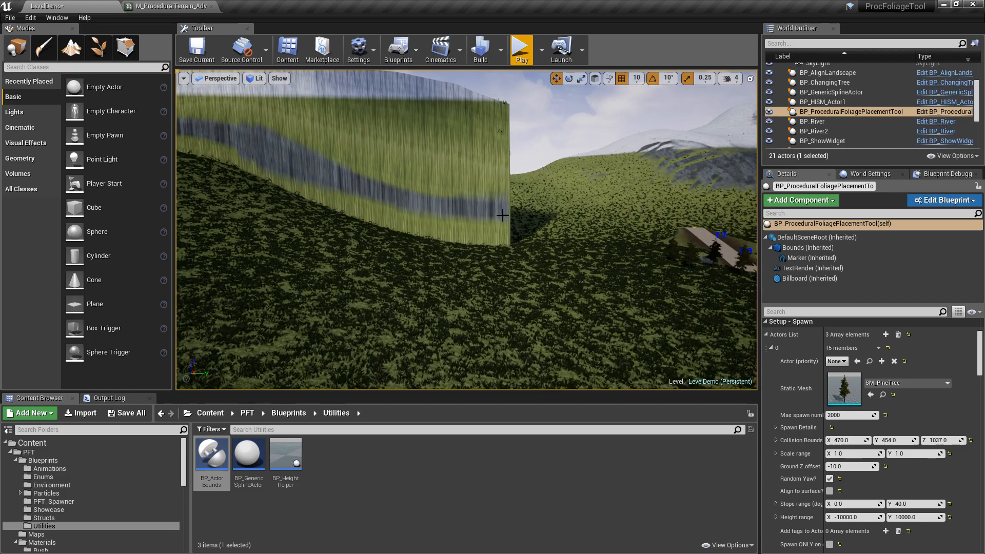
pyautogui.click(289, 465)
pyautogui.moveTo(289, 465); pyautogui.dragTo(447, 133)
pyautogui.moveTo(447, 133)
pyautogui.mouseDown(button='right')
pyautogui.moveTo(462, 190)
pyautogui.moveTo(436, 159)
pyautogui.moveTo(440, 138)
pyautogui.mouseUp(button='right')
pyautogui.press('s')
pyautogui.moveTo(469, 160)
pyautogui.mouseDown()
pyautogui.moveTo(469, 111)
pyautogui.moveTo(468, 142)
pyautogui.mouseUp()
pyautogui.moveTo(496, 188); pyautogui.dragTo(425, 144)
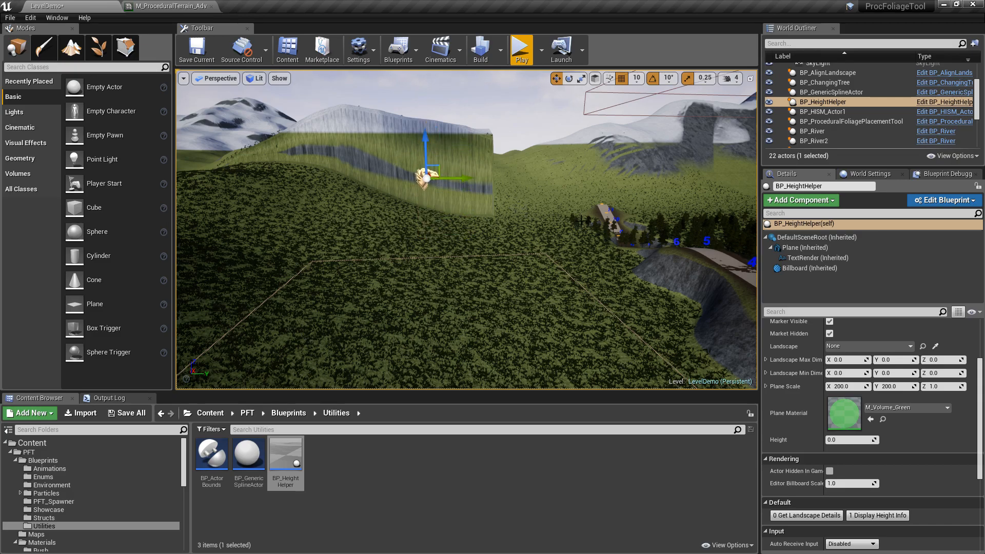
# Assign the level's Landscape to the BP_HeightHelper actor and run Get Landscape Details.
pyautogui.scroll(3, 809, 359)
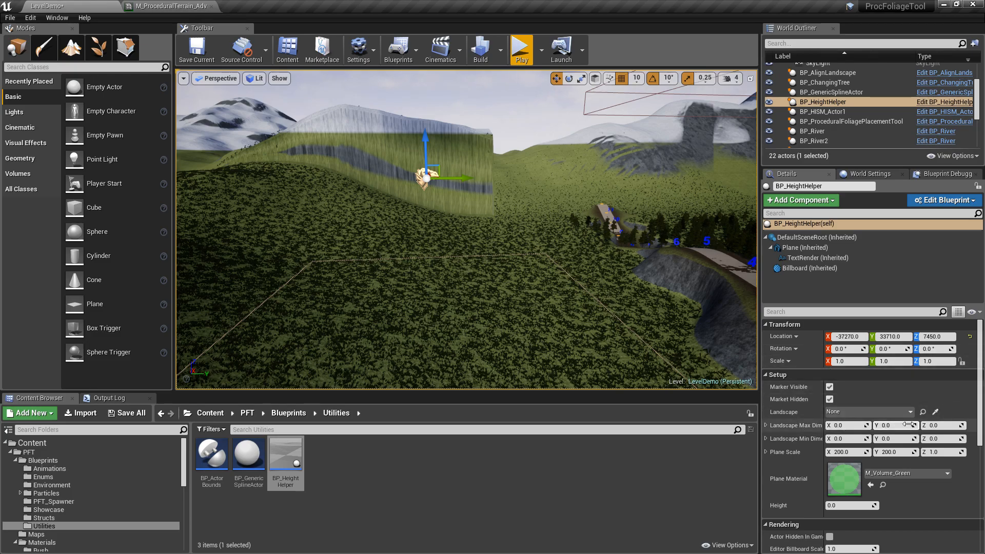
pyautogui.click(935, 413)
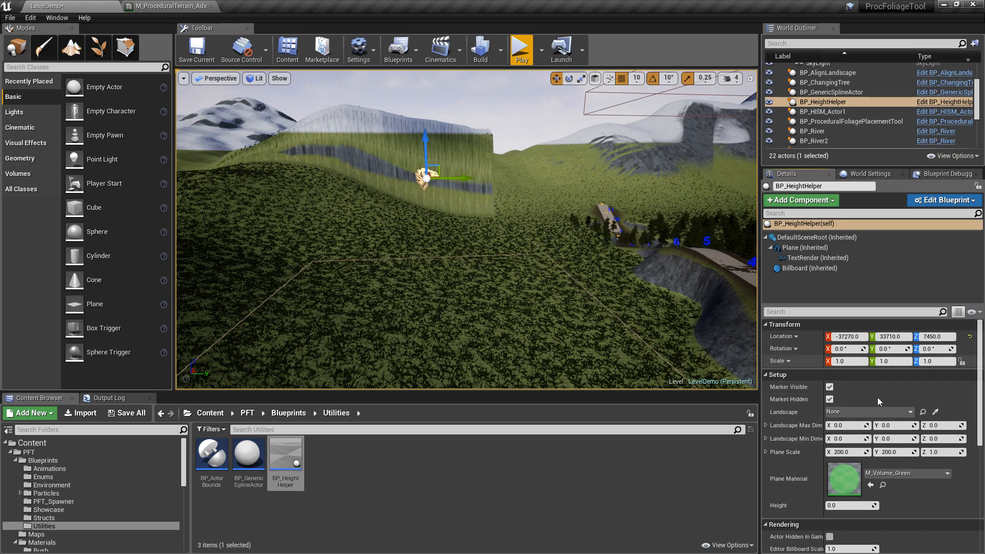
pyautogui.click(548, 227)
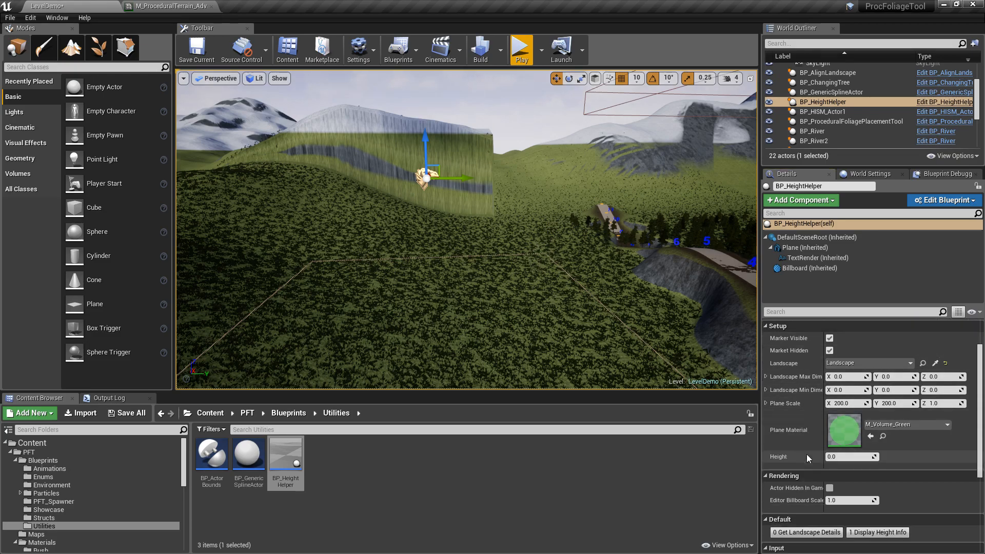
pyautogui.scroll(-3, 808, 455)
pyautogui.click(816, 466)
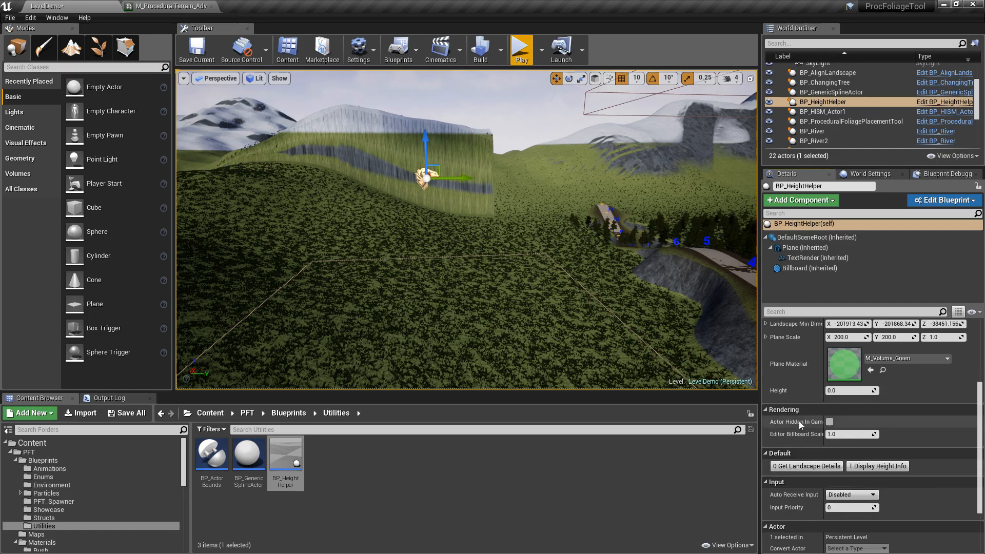
pyautogui.scroll(2, 799, 422)
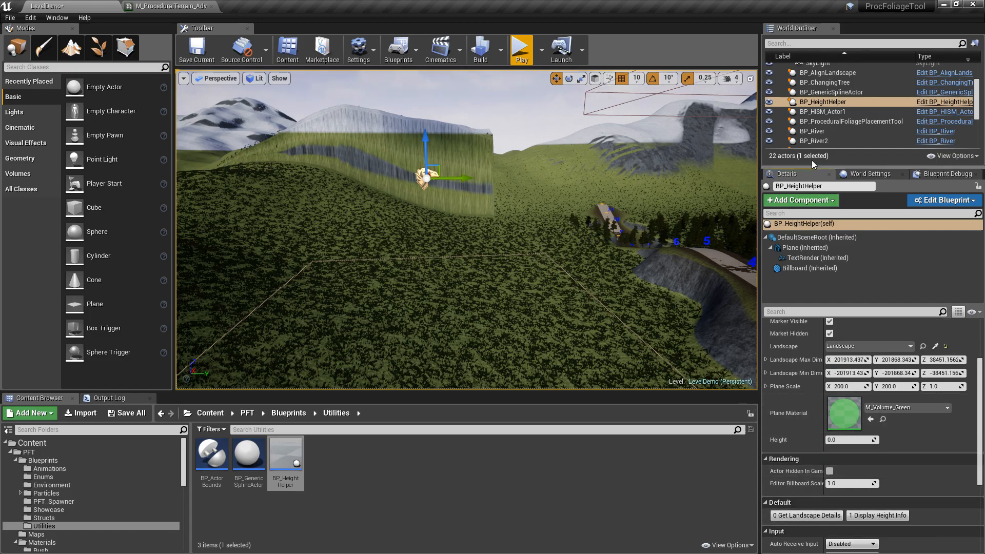
pyautogui.scroll(1, 898, 400)
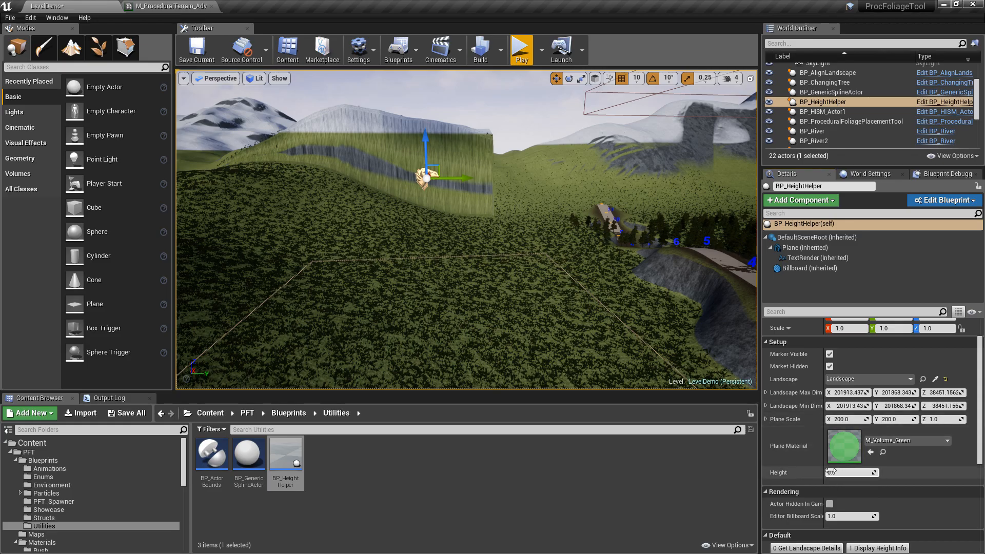
# Focus the view on the BP_HeightHelper actor and set its Height to 10000.
pyautogui.moveTo(562, 281); pyautogui.dragTo(534, 233, button='right')
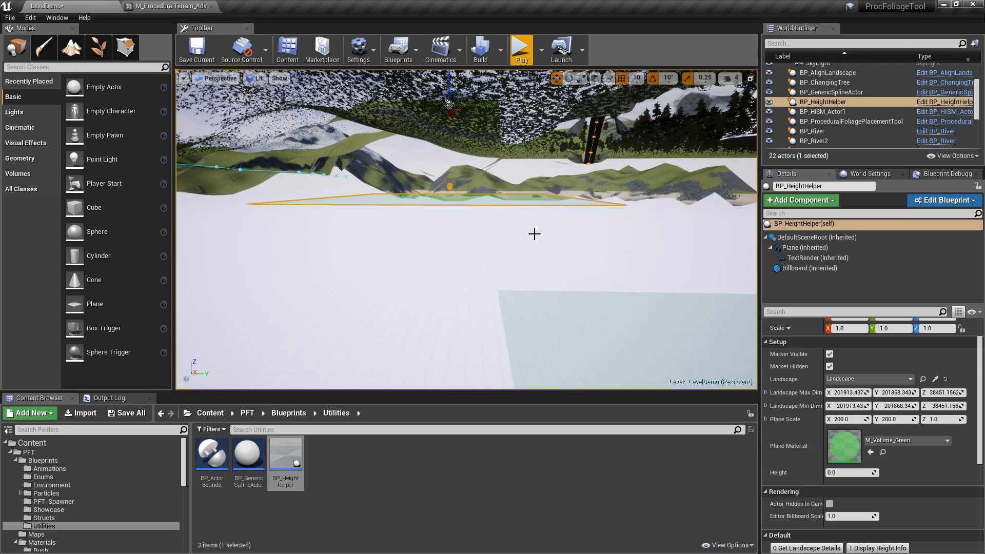
pyautogui.press('f')
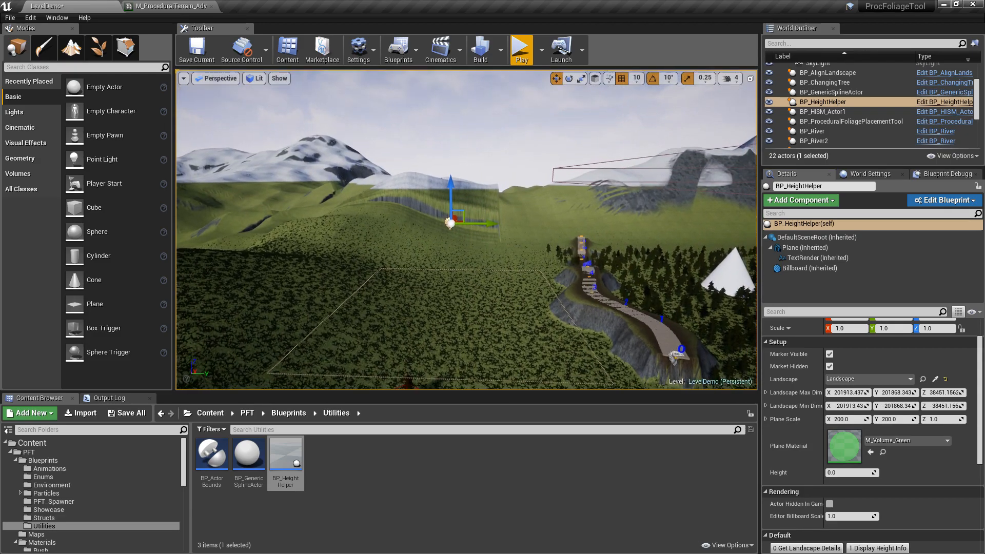
pyautogui.click(854, 472)
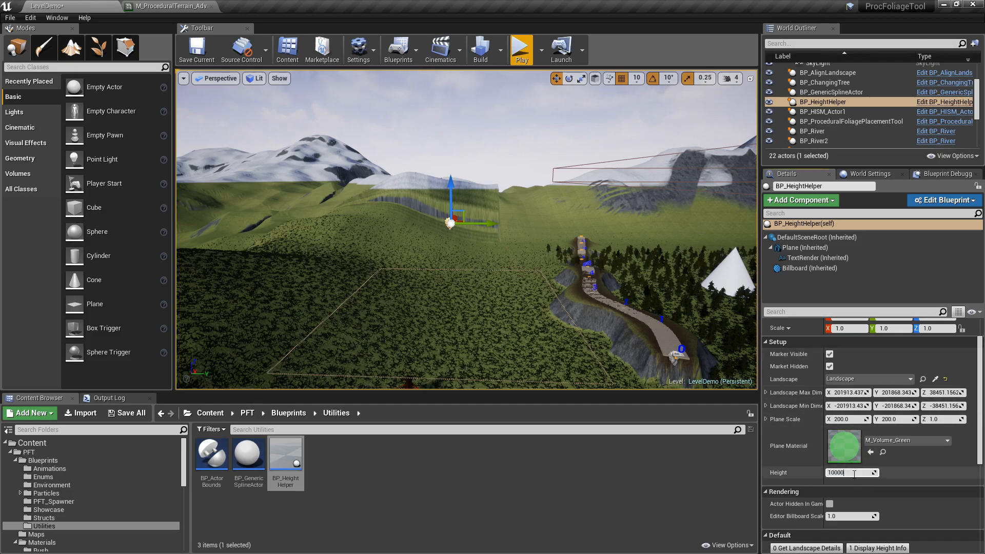
pyautogui.press('Return')
# Examine from several sides where the 10,000 height plane meets the surrounding terrain, keeping BP_HeightHelper selected.
pyautogui.moveTo(580, 288); pyautogui.dragTo(496, 249, button='right')
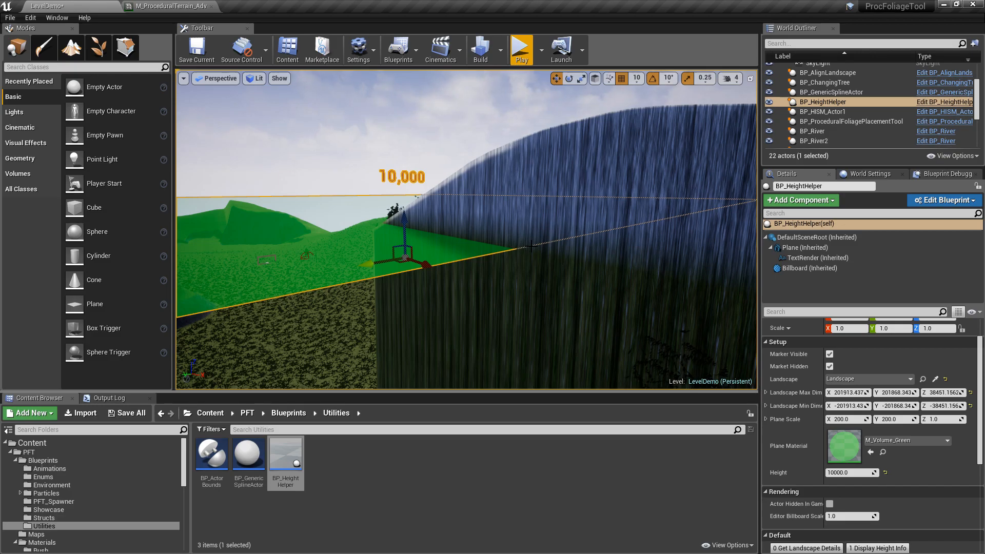
pyautogui.moveTo(492, 93); pyautogui.dragTo(770, 102, button='right')
pyautogui.moveTo(493, 185); pyautogui.dragTo(523, 185, button='right')
pyautogui.click(492, 230)
pyautogui.hotkey('ctrl', 'z')
pyautogui.moveTo(501, 226)
pyautogui.mouseDown()
pyautogui.moveTo(452, 227)
pyautogui.moveTo(495, 227)
pyautogui.mouseUp()
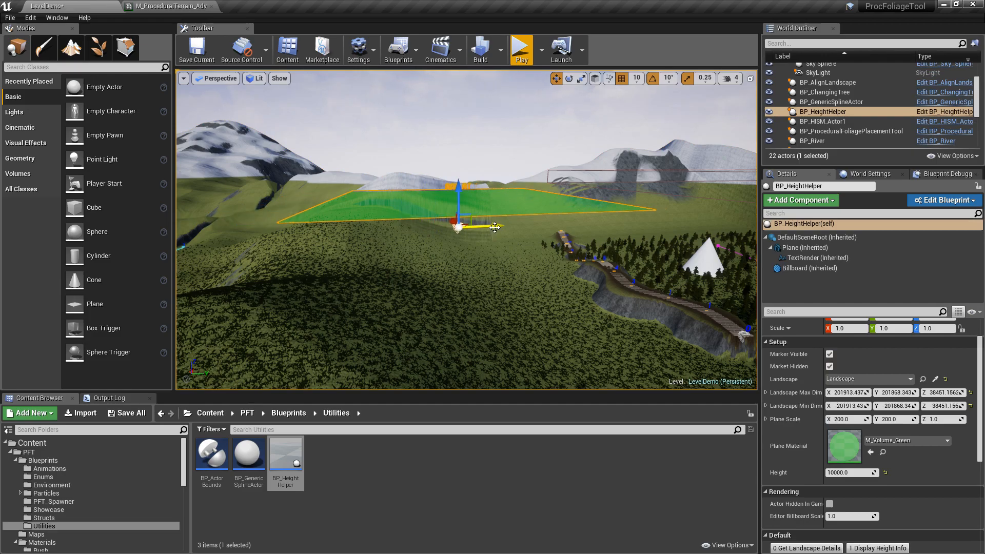
pyautogui.moveTo(493, 216); pyautogui.dragTo(328, 231, button='right')
pyautogui.moveTo(532, 216); pyautogui.dragTo(519, 217)
pyautogui.moveTo(590, 287); pyautogui.dragTo(496, 217, button='right')
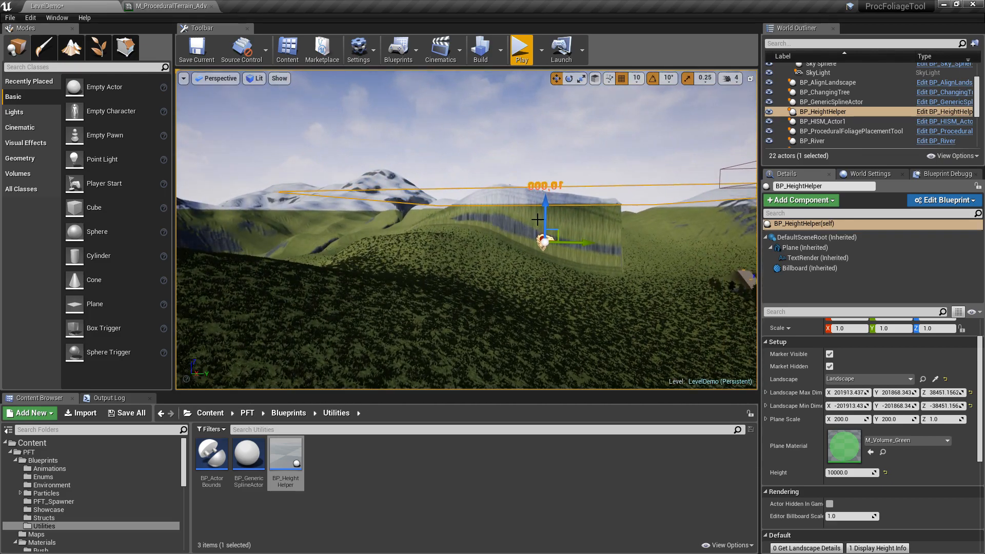
# Set the BP_HeightHelper actor's Height to 5000, and after that to 7500.
pyautogui.click(851, 473)
pyautogui.write('5000')
pyautogui.press('Return')
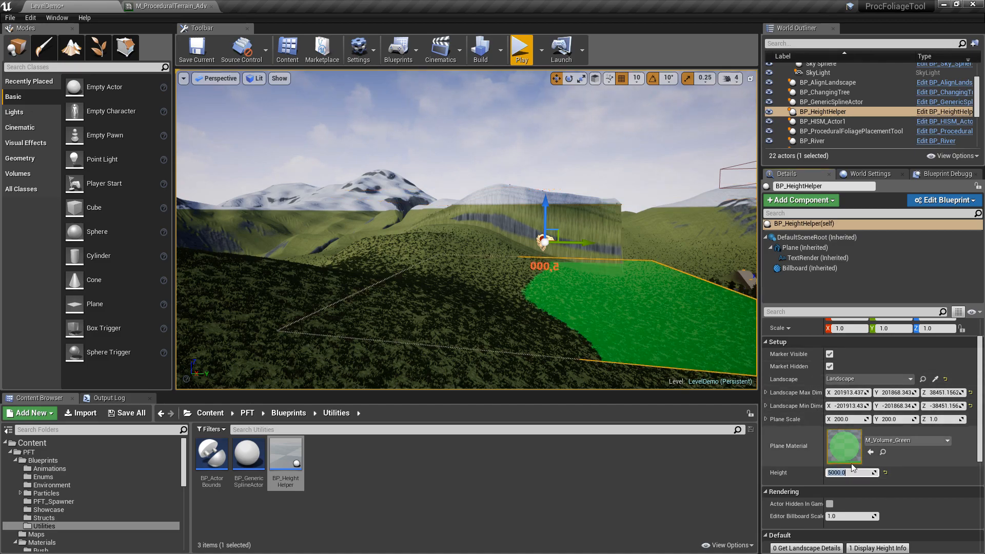
pyautogui.write('7500')
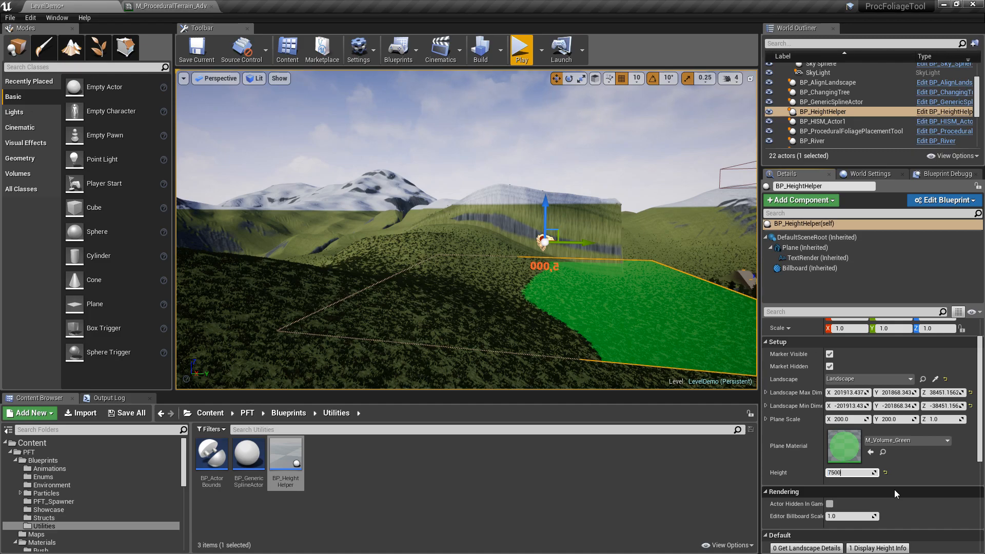
pyautogui.press('Return')
# Move the BP_HeightHelper actor away from the terrain wall toward the river path, and lower it slightly.
pyautogui.keyDown('alt'); pyautogui.moveTo(536, 210); pyautogui.dragTo(719, 236); pyautogui.keyUp('alt')
pyautogui.moveTo(511, 238); pyautogui.dragTo(579, 237, button='right')
pyautogui.moveTo(510, 236)
pyautogui.mouseDown()
pyautogui.moveTo(639, 239)
pyautogui.moveTo(493, 235)
pyautogui.mouseUp()
pyautogui.moveTo(493, 235); pyautogui.dragTo(208, 242, button='right')
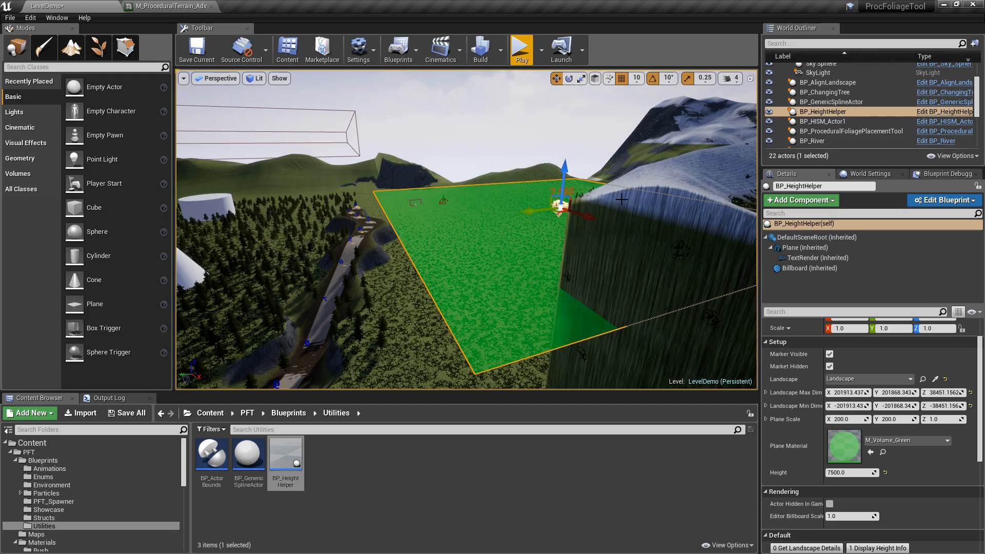
pyautogui.moveTo(556, 214); pyautogui.dragTo(468, 154)
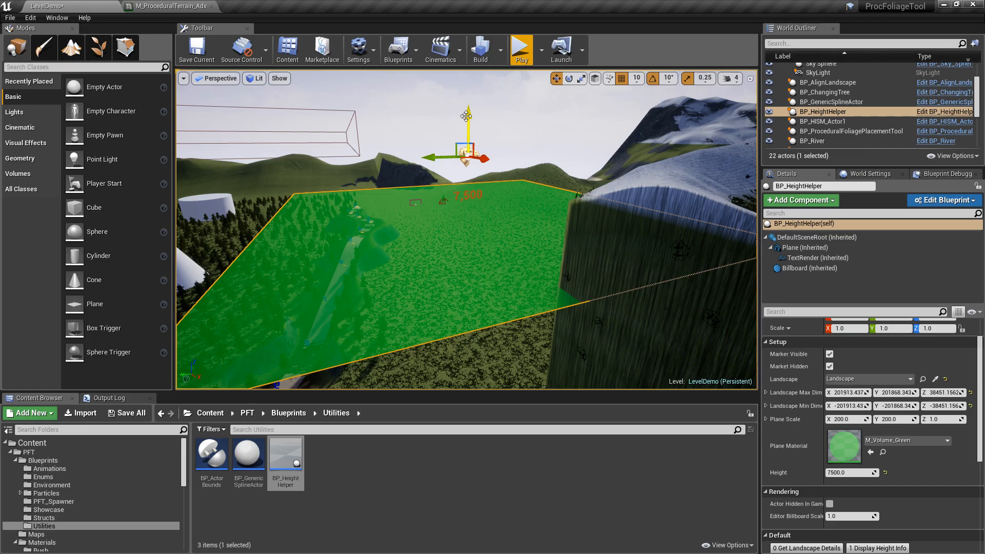
pyautogui.moveTo(466, 116); pyautogui.dragTo(467, 129)
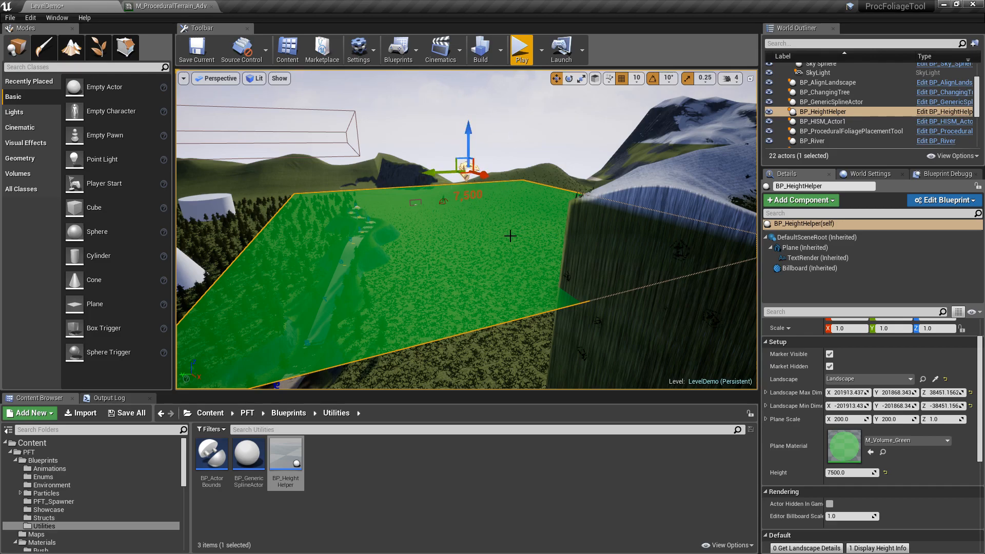
# Select the BP_ProceduralFoliagePlacementTool actor and view its bounding box over the forest and the height plane.
pyautogui.click(826, 131)
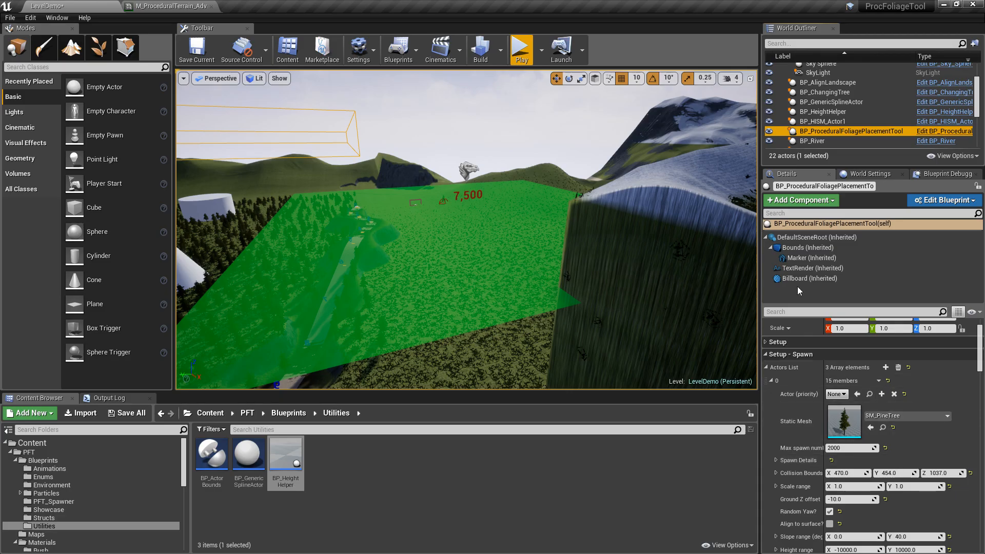
pyautogui.press('s')
pyautogui.moveTo(617, 154); pyautogui.dragTo(756, 168, button='right')
pyautogui.press('a')
pyautogui.press('d')
pyautogui.moveTo(659, 193); pyautogui.dragTo(621, 157, button='right')
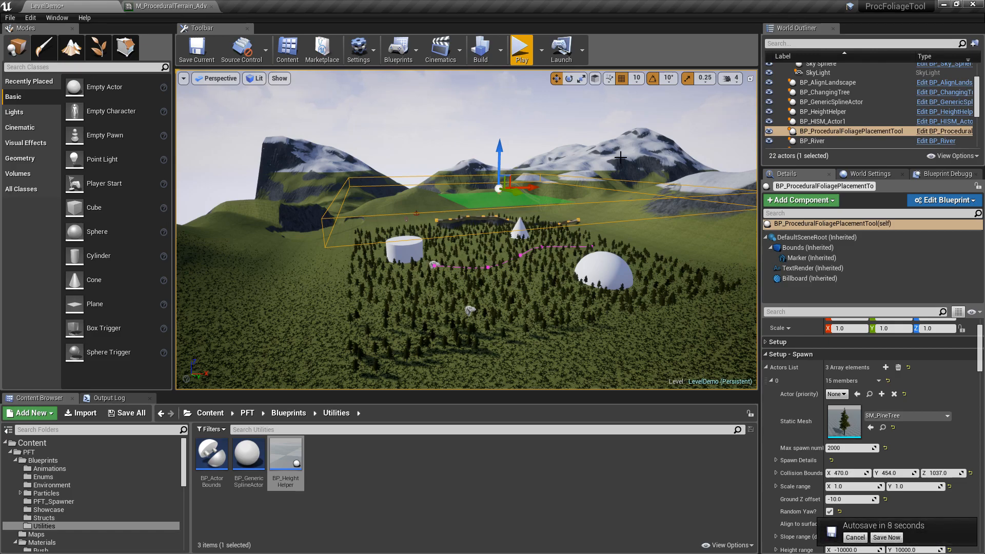
# Postpone the pending autosave and show the contents of the PFT content folder.
pyautogui.click(855, 537)
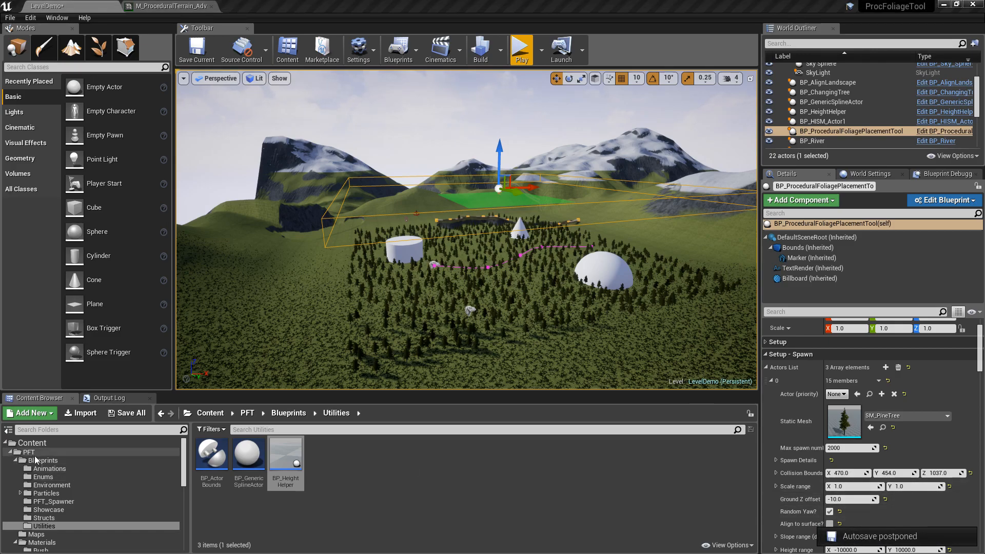
pyautogui.click(29, 452)
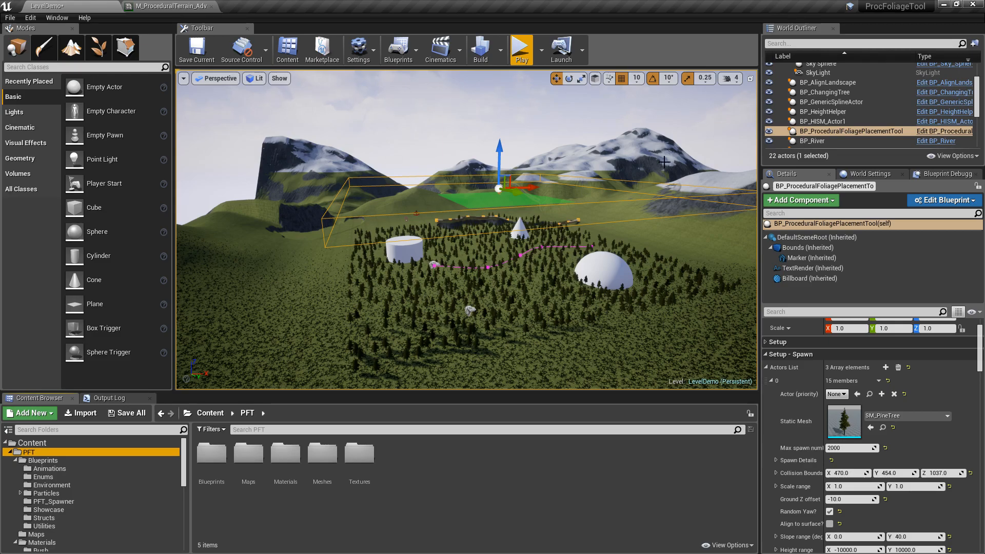
# Examine the rocky mountain slopes of the landscape up close.
pyautogui.moveTo(611, 308); pyautogui.dragTo(739, 309, button='right')
pyautogui.press('w')
pyautogui.moveTo(611, 308); pyautogui.dragTo(612, 342, button='right')
pyautogui.press('w')
pyautogui.moveTo(477, 129)
pyautogui.mouseDown(button='right')
pyautogui.moveTo(478, 141)
pyautogui.moveTo(477, 129)
pyautogui.mouseUp(button='right')
pyautogui.press('d')
pyautogui.moveTo(480, 247); pyautogui.dragTo(492, 249, button='right')
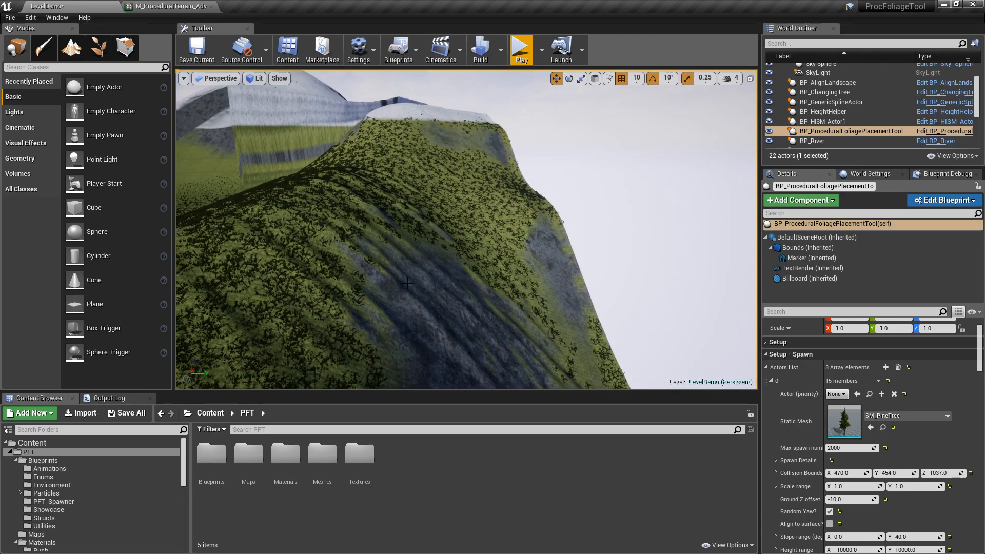
# Examine the river channel, its banks and the surrounding hills.
pyautogui.moveTo(435, 319); pyautogui.dragTo(230, 311, button='right')
pyautogui.press('w')
pyautogui.press('a')
pyautogui.press('a')
pyautogui.moveTo(233, 98); pyautogui.dragTo(310, 104, button='right')
pyautogui.press('w')
pyautogui.press('a')
pyautogui.press('e')
pyautogui.press('s')
pyautogui.press('d')
pyautogui.press('w')
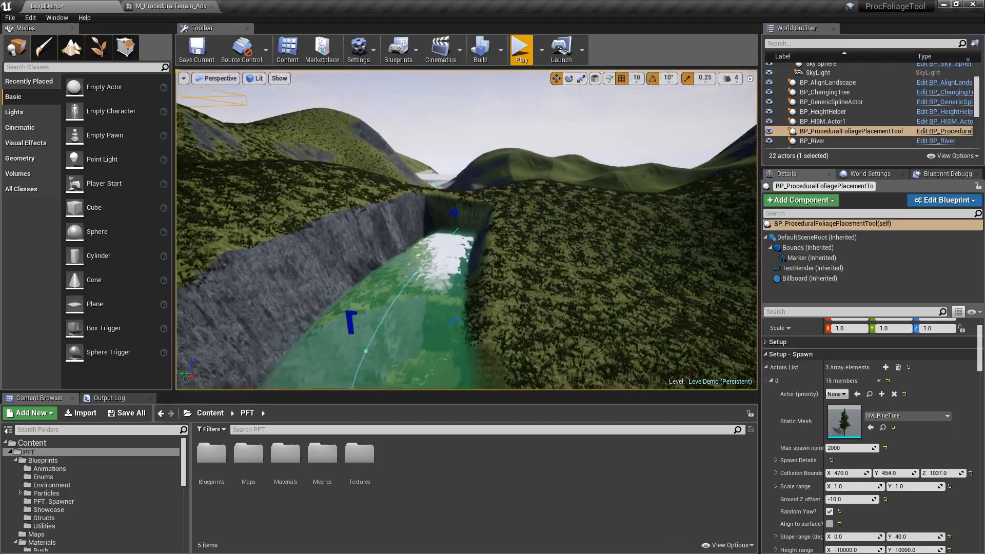
# Select the BP_HISM_Actor1 tree instances and view the forest around the basic shapes.
pyautogui.moveTo(467, 230); pyautogui.dragTo(522, 271, button='right')
pyautogui.click(522, 271)
pyautogui.moveTo(591, 172); pyautogui.dragTo(637, 159, button='right')
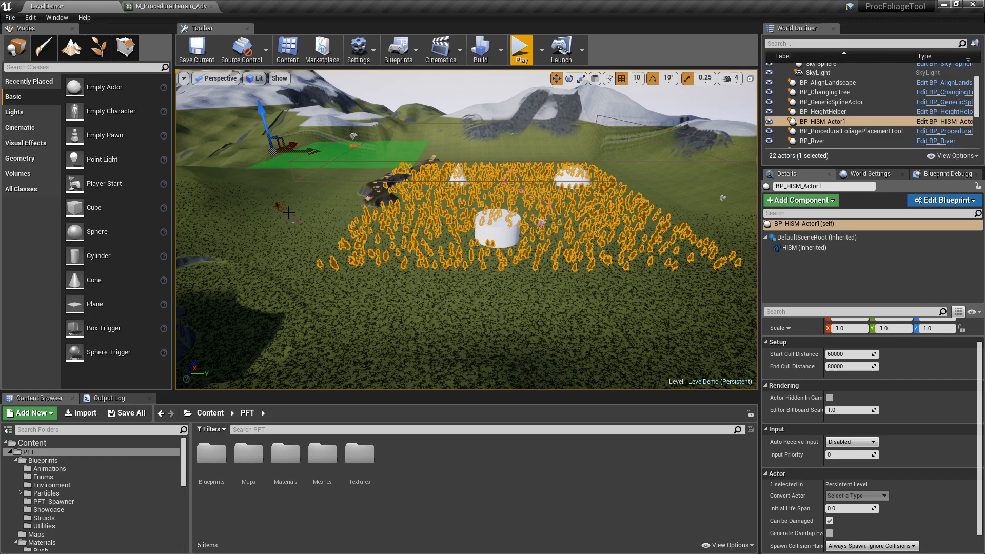
pyautogui.press('w')
pyautogui.moveTo(356, 182); pyautogui.dragTo(406, 213, button='right')
# Clear the selection and save the modified LevelDemo map.
pyautogui.press('Escape')
pyautogui.press('a')
pyautogui.press('e')
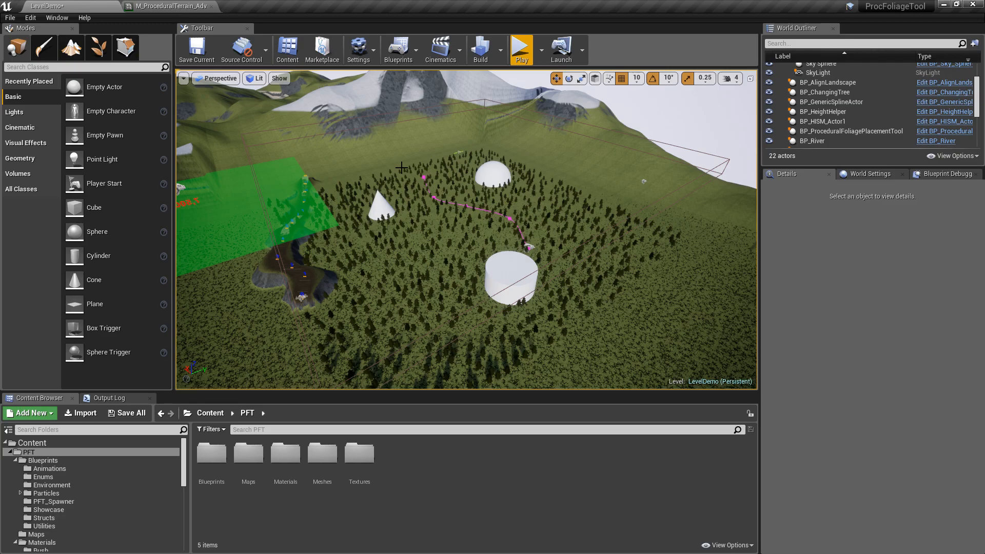
pyautogui.click(128, 413)
pyautogui.click(584, 375)
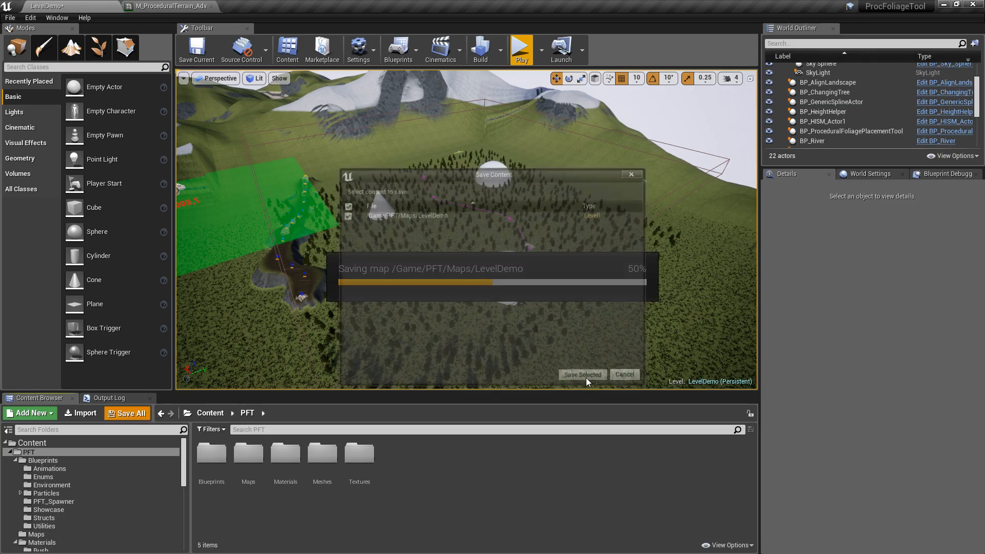
# Select the BP_SimplePath actor and inspect its numbered spline points up close.
pyautogui.press('w')
pyautogui.moveTo(524, 200); pyautogui.dragTo(569, 205, button='right')
pyautogui.click(517, 228)
pyautogui.press('f')
pyautogui.press('w')
pyautogui.click(527, 193)
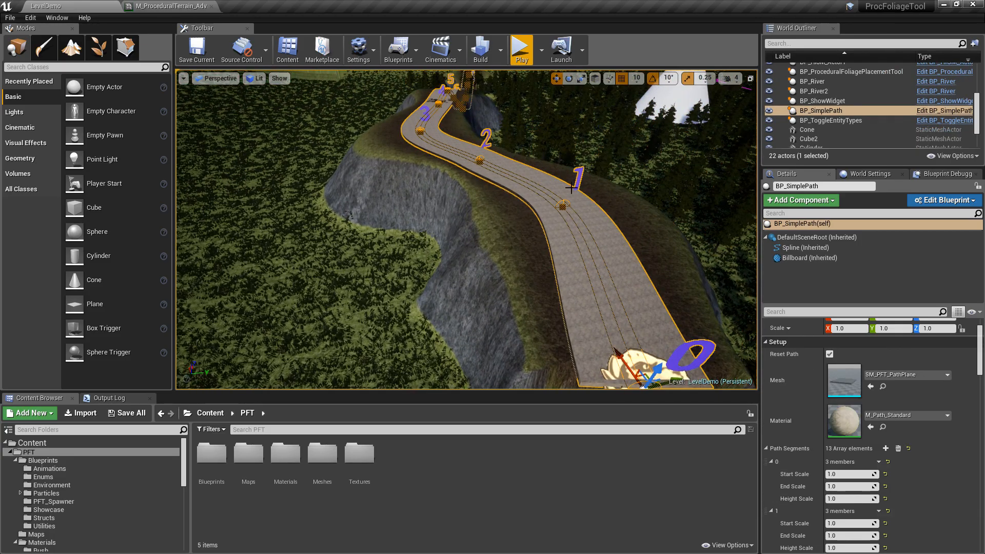
# Select the Landscape and examine the raised path and its cliff edges from the side.
pyautogui.rightClick(637, 198)
pyautogui.moveTo(637, 197); pyautogui.dragTo(729, 172, button='right')
pyautogui.press('a')
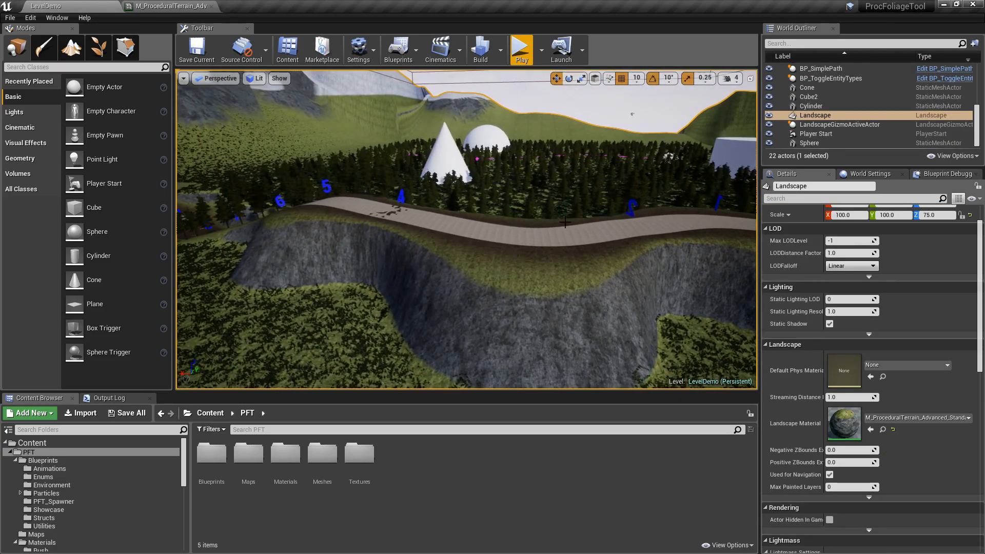
pyautogui.moveTo(488, 215); pyautogui.dragTo(454, 228, button='right')
pyautogui.press('w')
pyautogui.moveTo(316, 237); pyautogui.dragTo(427, 193, button='right')
pyautogui.press('s')
pyautogui.press('e')
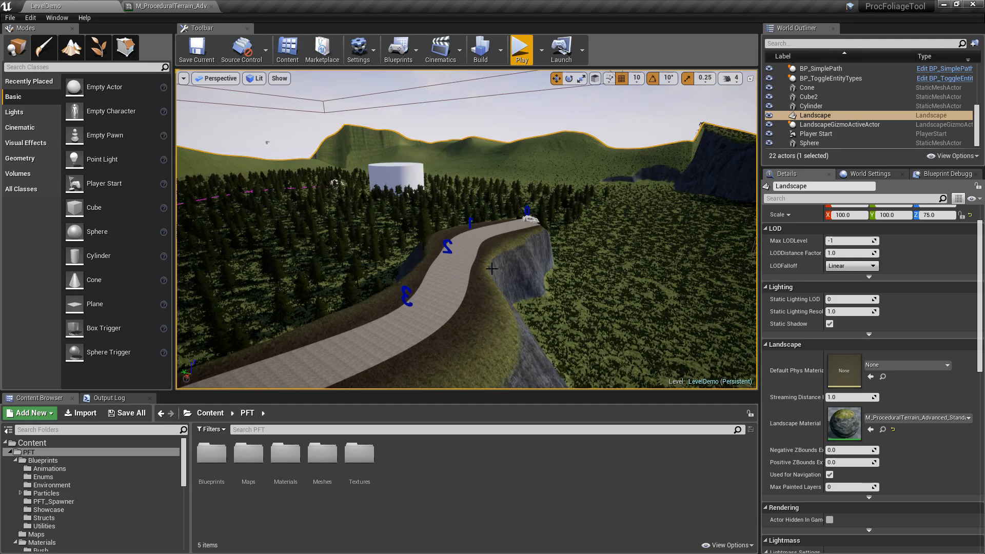
# Examine the path from its starting point along its bends toward the forest.
pyautogui.press('d')
pyautogui.moveTo(570, 210); pyautogui.dragTo(446, 270, button='right')
pyautogui.press('w')
pyautogui.press('d')
pyautogui.press('w')
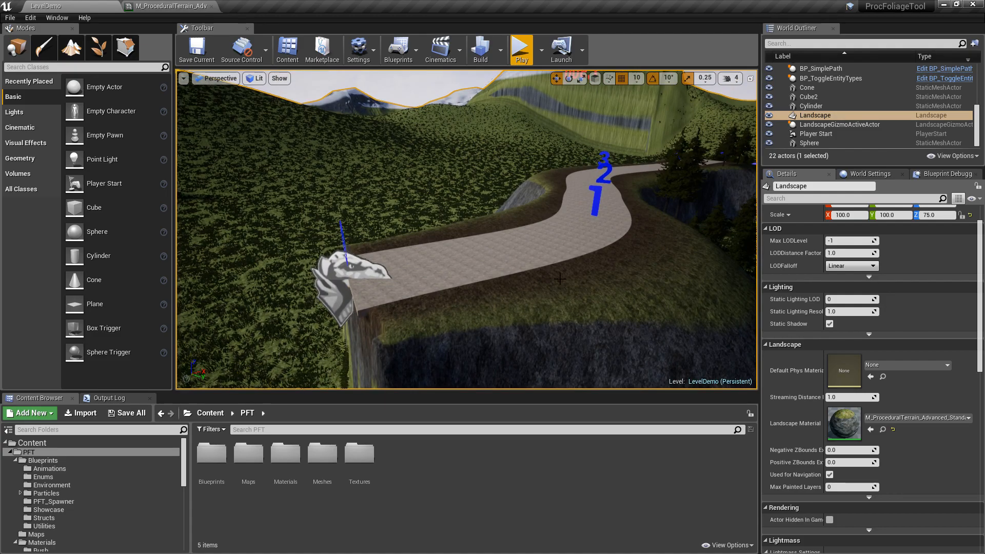
pyautogui.moveTo(584, 175); pyautogui.dragTo(628, 172, button='right')
pyautogui.press('e')
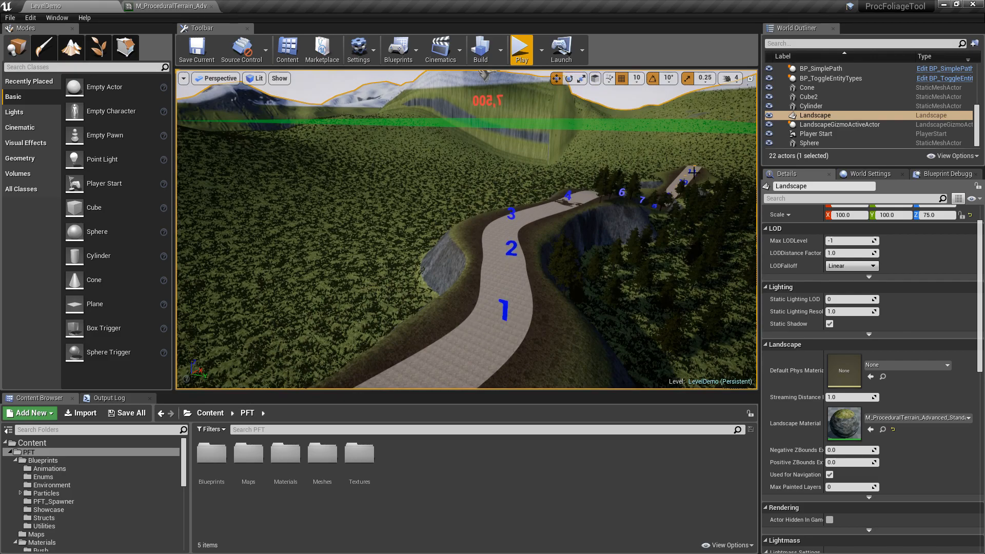
pyautogui.press('a')
pyautogui.moveTo(497, 277); pyautogui.dragTo(560, 261, button='right')
pyautogui.press('e')
pyautogui.moveTo(453, 231); pyautogui.dragTo(481, 222, button='right')
# Select the BP_HeightHelper actor and view its green height plane together with the path and forest.
pyautogui.click(379, 163)
pyautogui.press('q')
pyautogui.press('d')
pyautogui.press('w')
pyautogui.press('e')
pyautogui.press('s')
pyautogui.press('a')
pyautogui.press('s')
pyautogui.press('a')
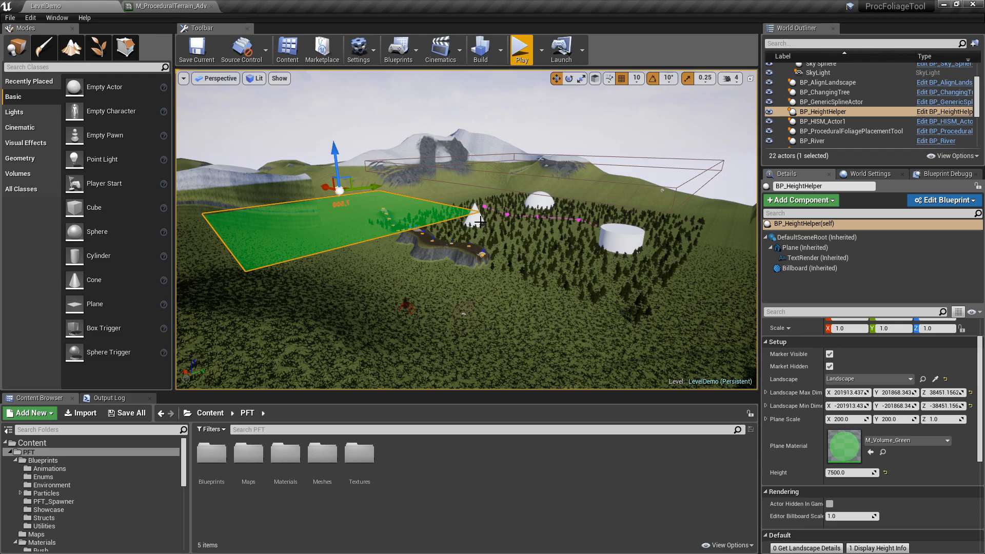
# Switch to the PFT_Tutorial_6 presentation in PowerPoint and show the Utility Blueprints title slide.
pyautogui.hotkey('alt', 'Tab')
pyautogui.hotkey('alt', 'Tab')
pyautogui.hotkey('alt', 'Tab')
pyautogui.hotkey('alt', 'Tab')
pyautogui.hotkey('alt', 'Tab')
pyautogui.hotkey('alt', 'Tab')
pyautogui.hotkey('alt', 'Tab')
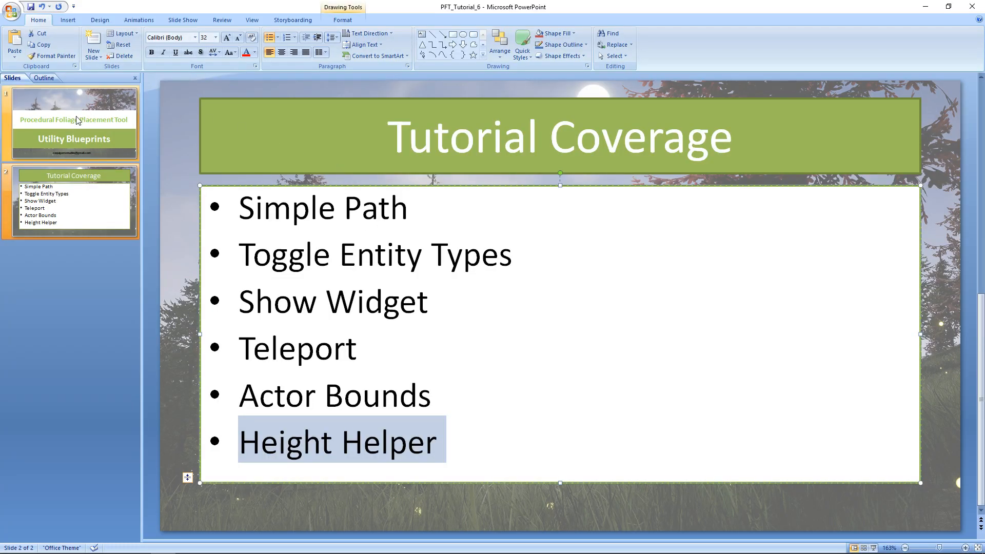
pyautogui.click(79, 121)
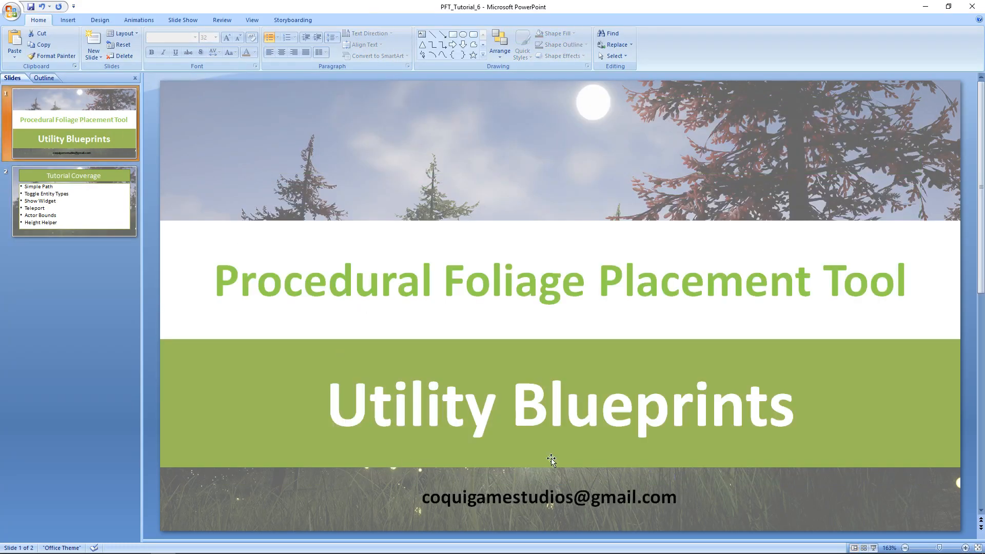